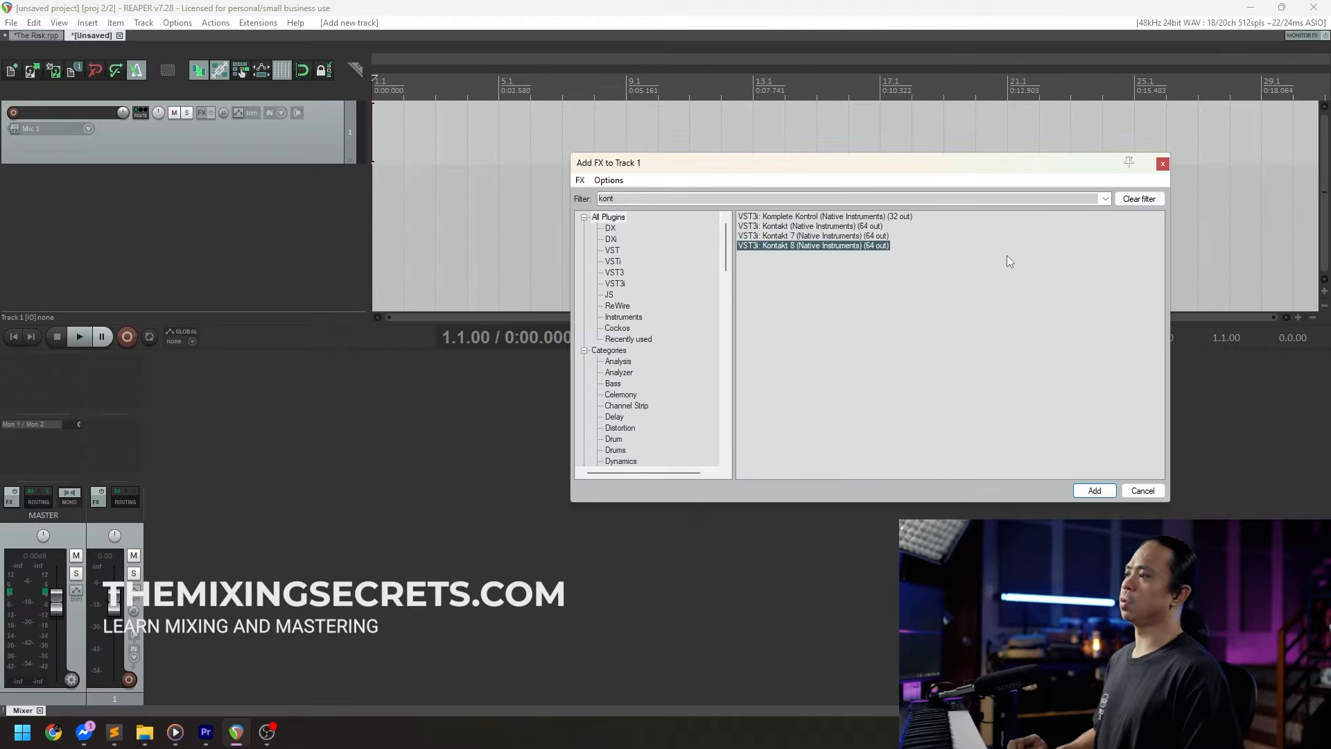
# Step: Add the Kontakt 8 VST3i instrument to track 1 and move its window toward the centre of the screen
pyautogui.press('Up')
pyautogui.press('Down')
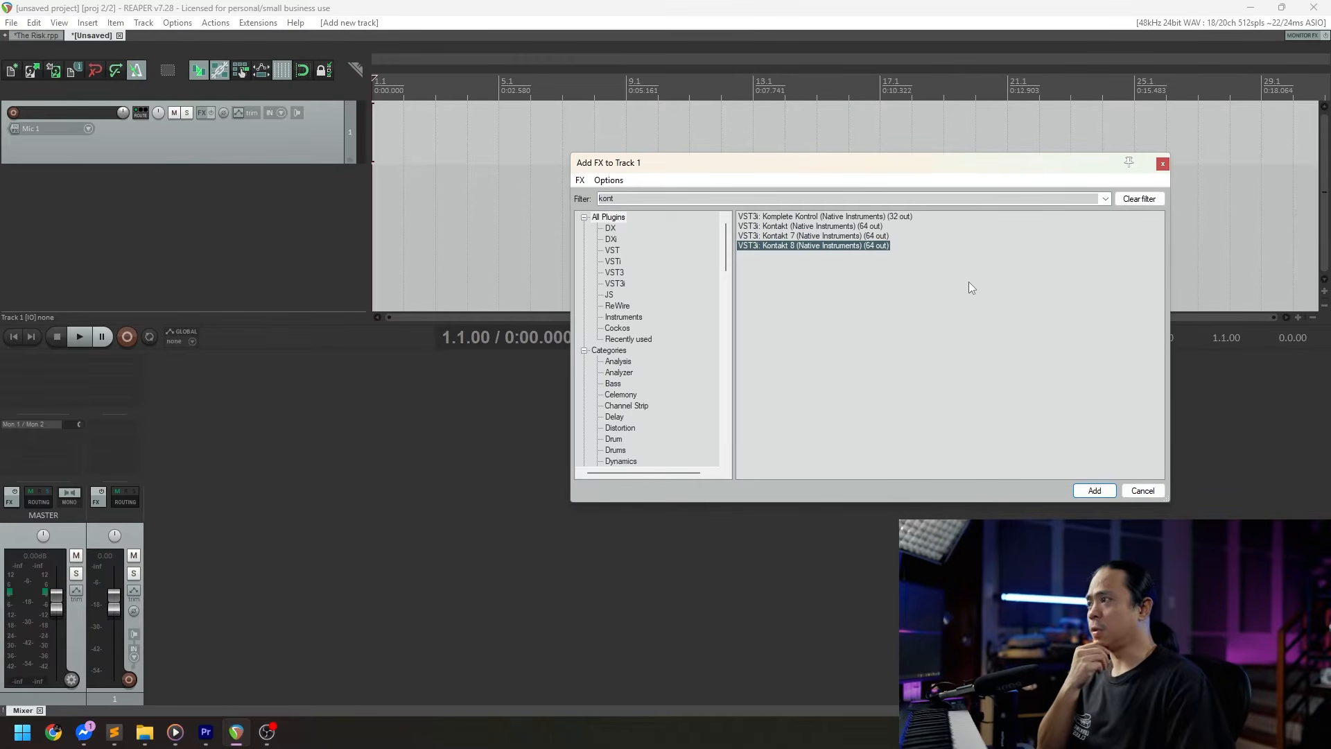
pyautogui.click(1101, 493)
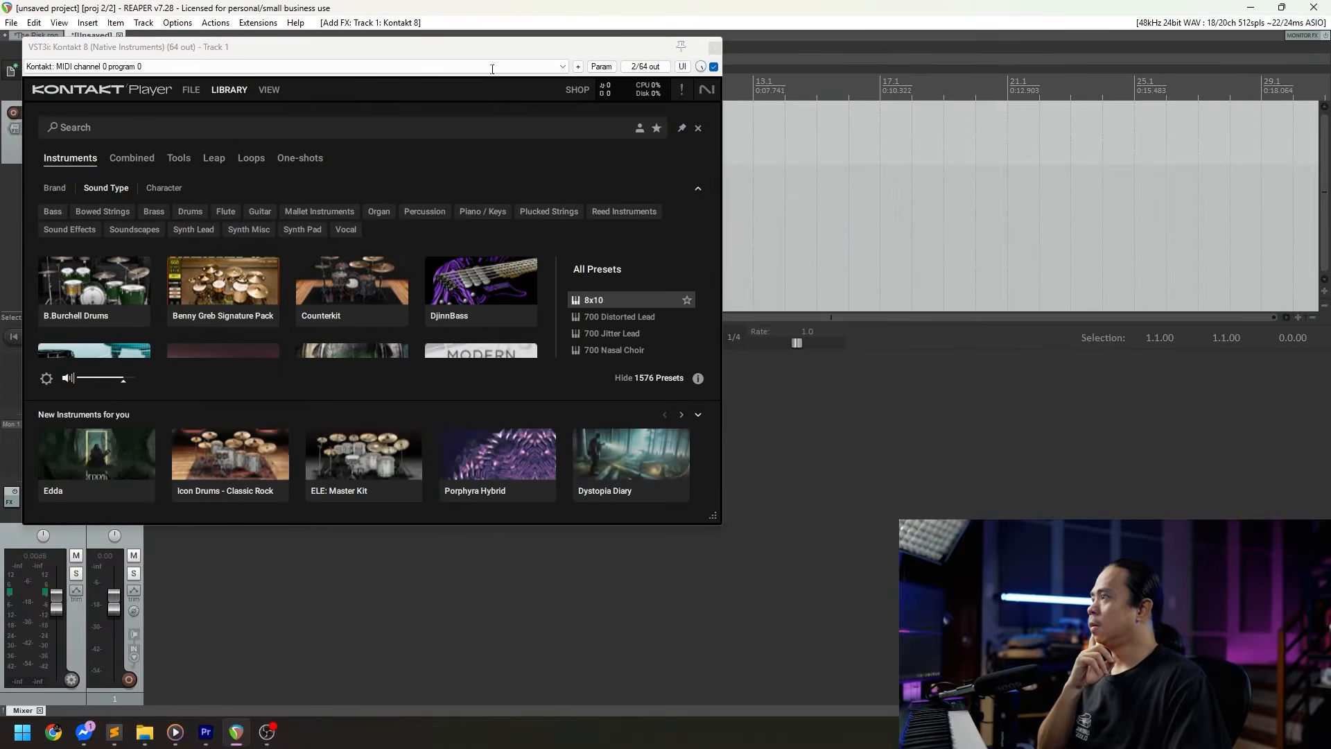
pyautogui.moveTo(500, 54); pyautogui.dragTo(745, 96)
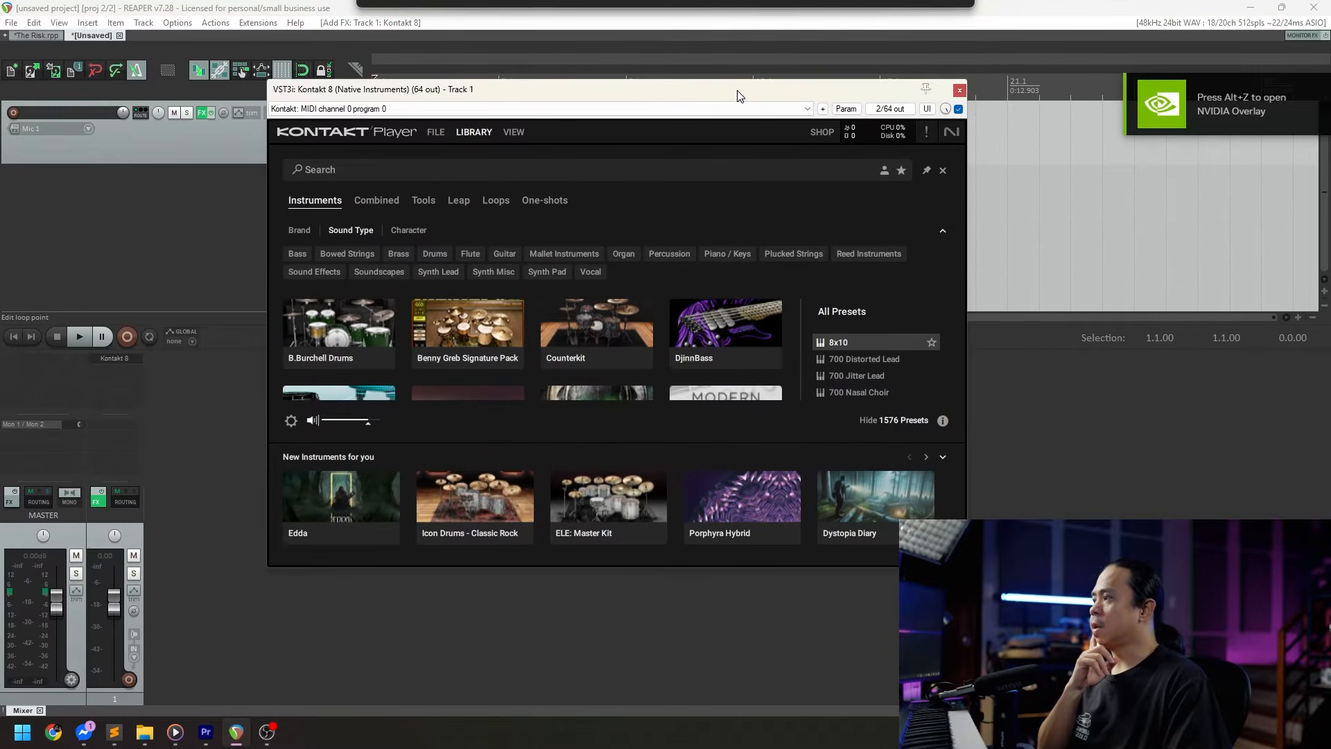
# Step: Search the Kontakt instrument library for "ggd" and load One Kit Wonder - Metal
pyautogui.click(423, 174)
pyautogui.write('k')
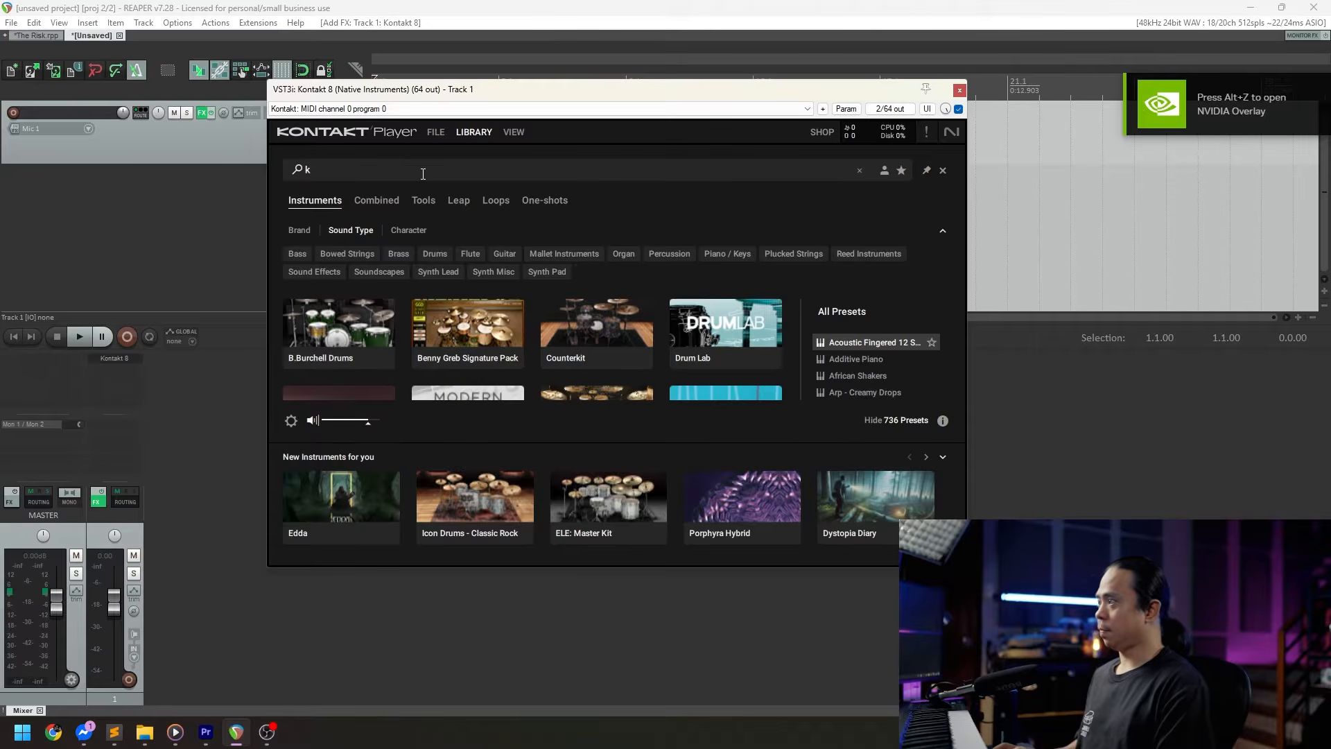
pyautogui.write('gd')
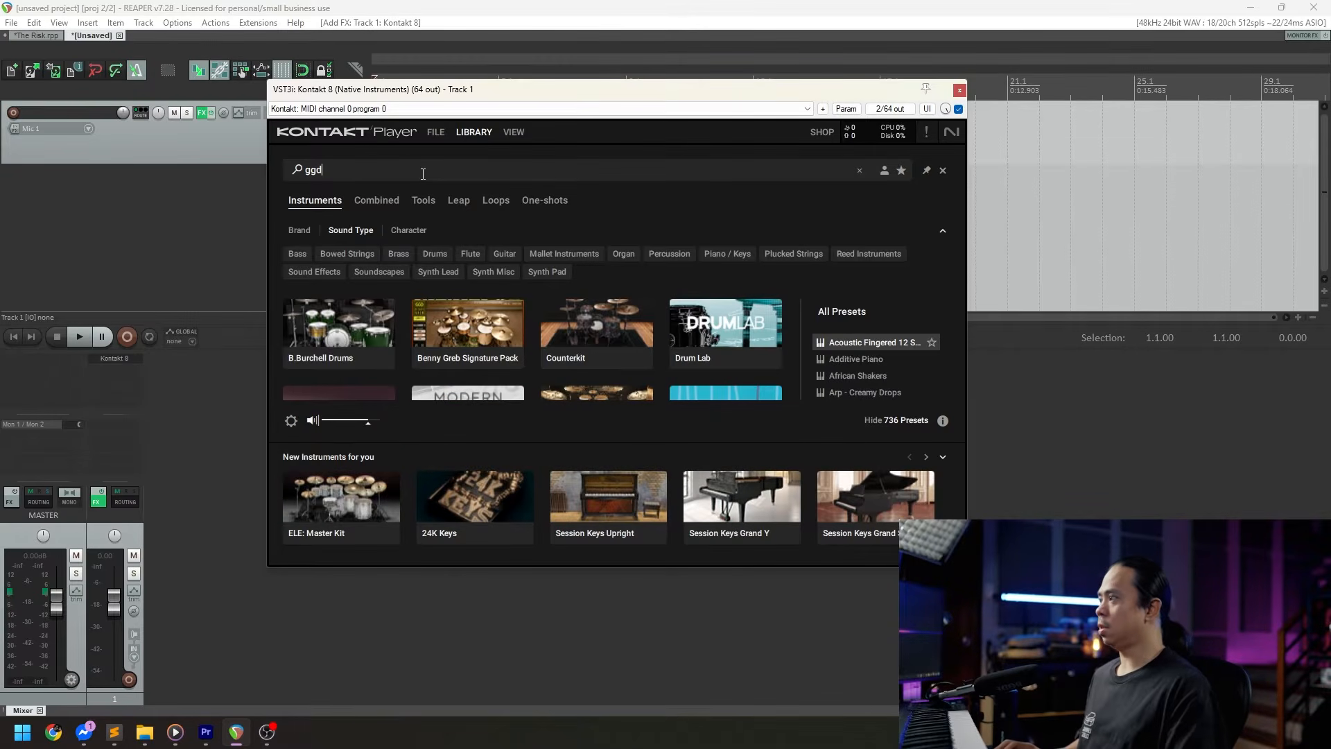
pyautogui.click(425, 304)
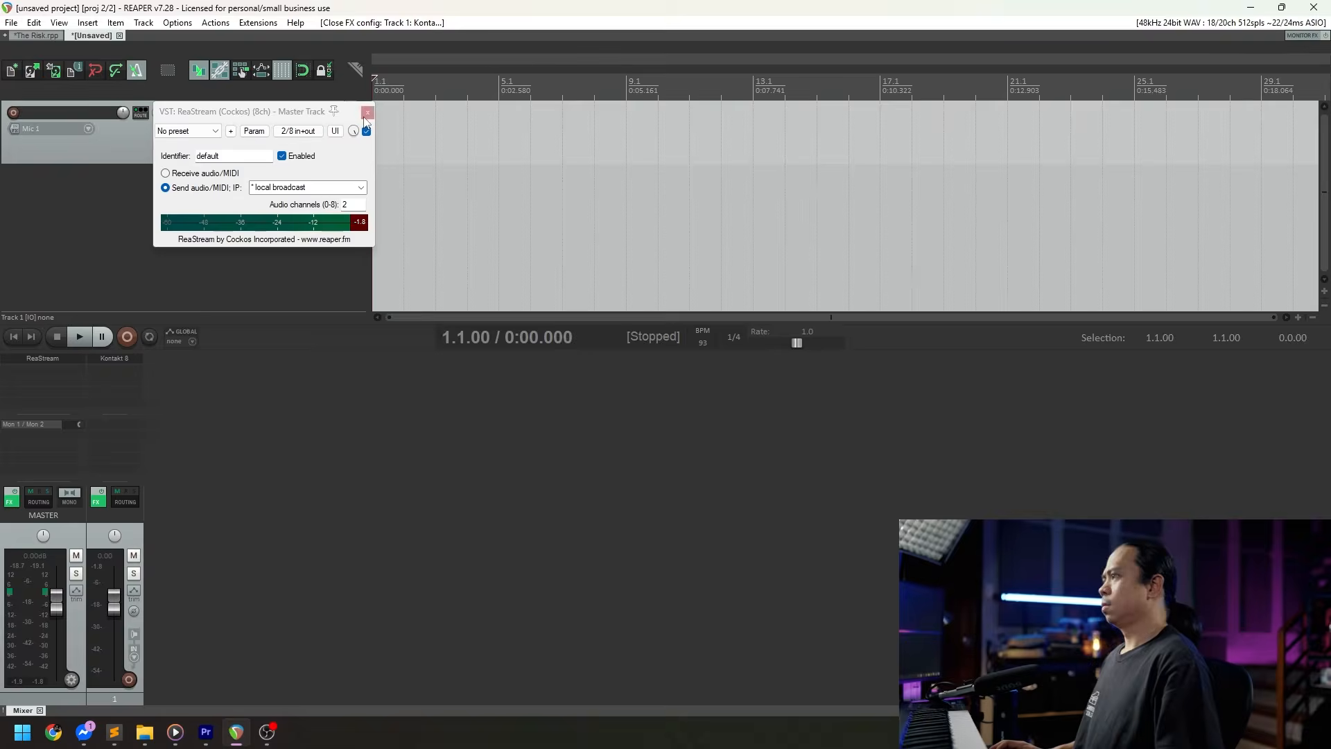
# Step: Close the ReaStream window and reopen the Kontakt 8 window from track 1
pyautogui.press('Escape')
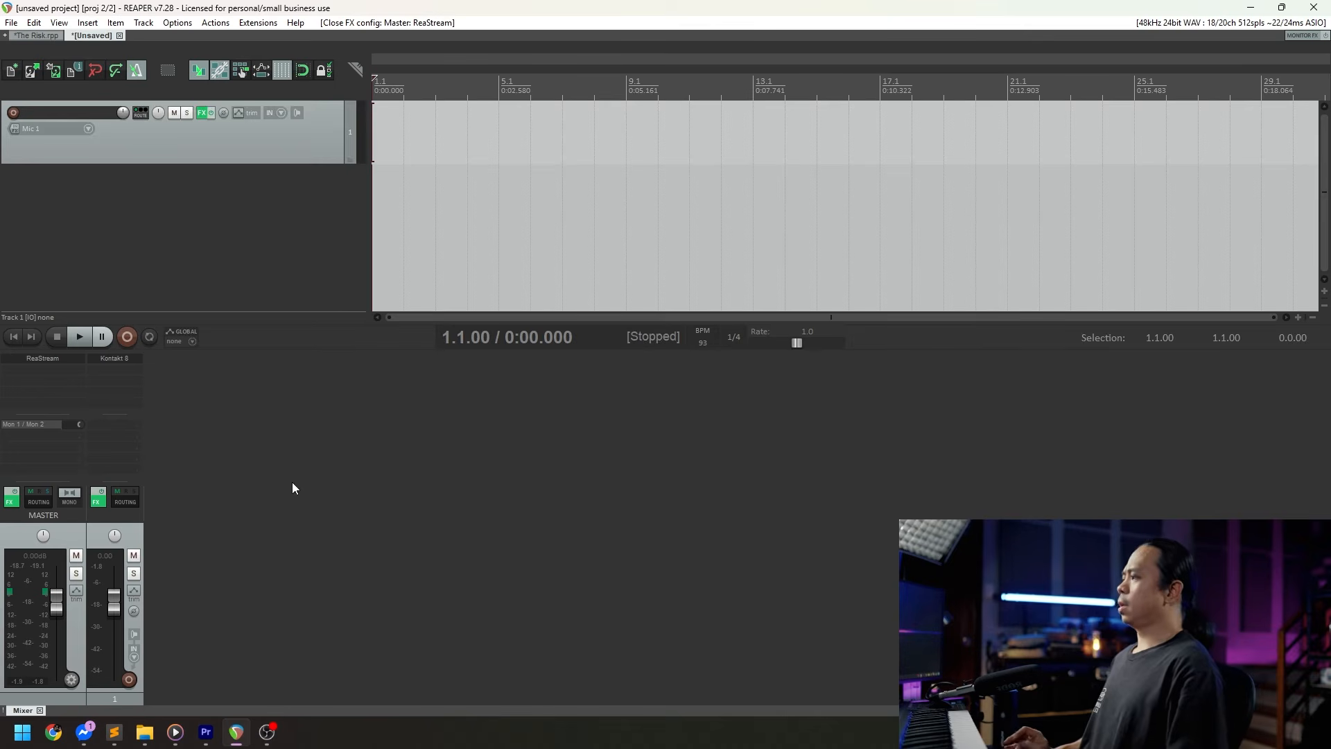
pyautogui.click(129, 360)
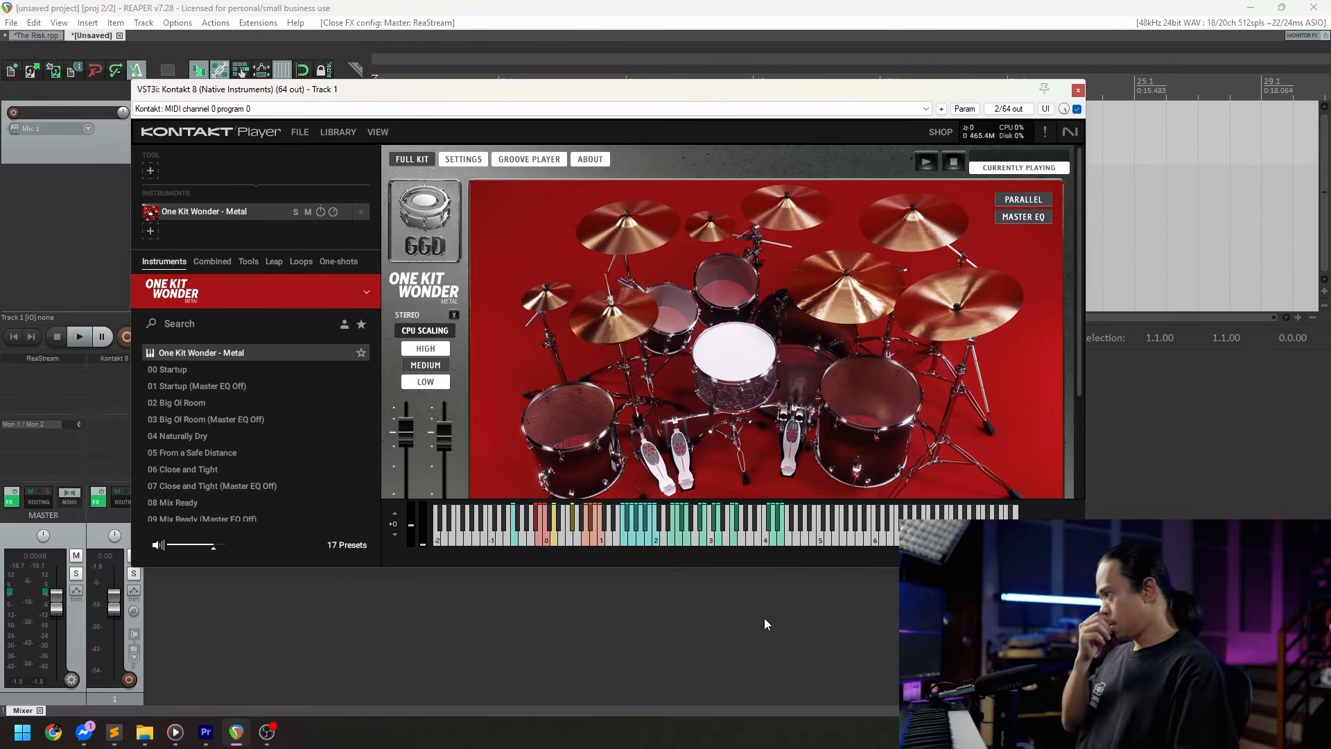
pyautogui.moveTo(946, 90)
pyautogui.mouseDown()
pyautogui.moveTo(929, 93)
pyautogui.moveTo(964, 88)
pyautogui.mouseUp()
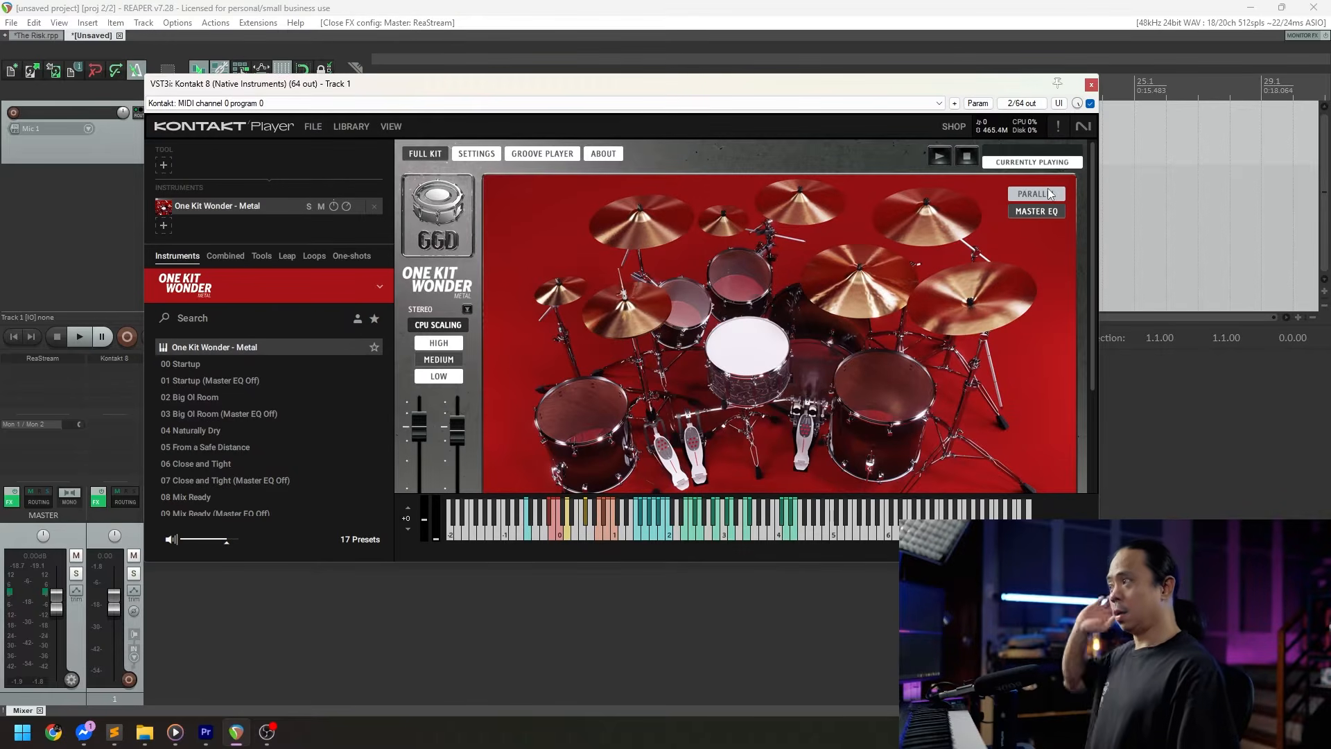
# Step: Switch Kontakt to Classic View and show its Outputs section
pyautogui.click(393, 128)
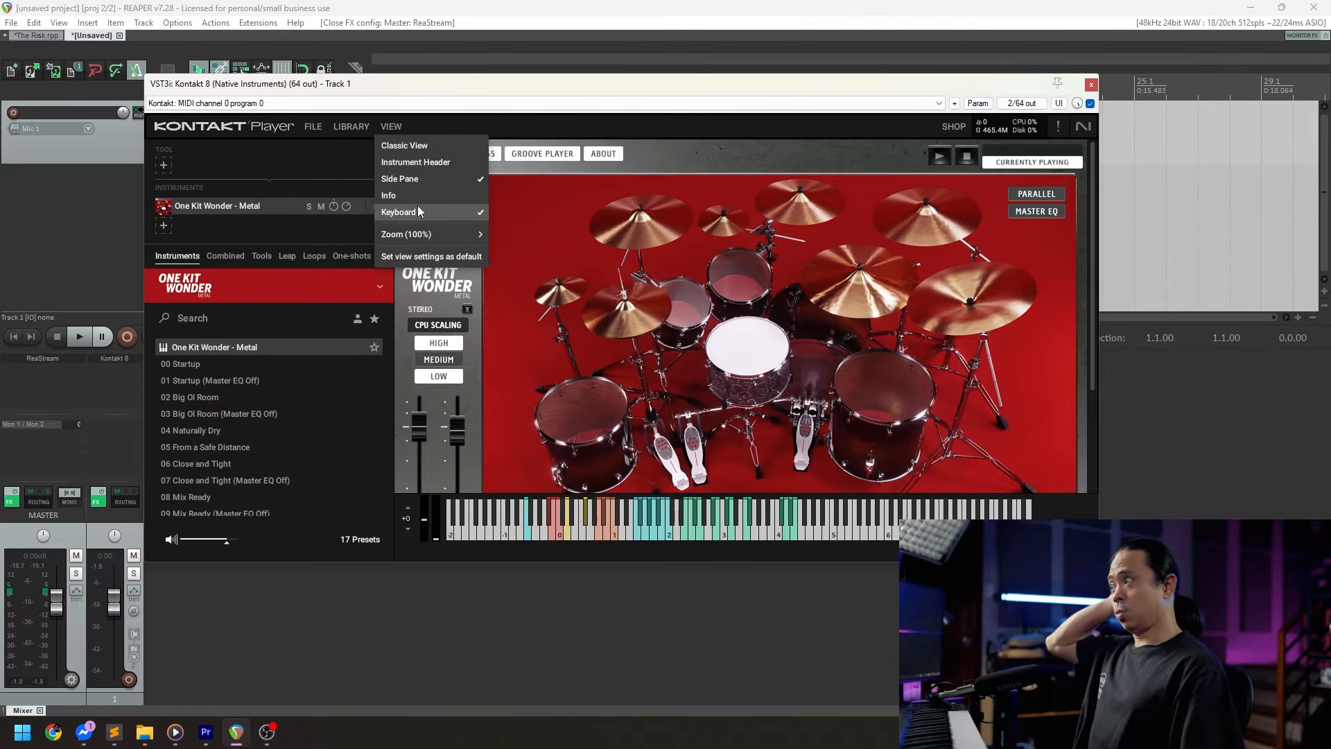
pyautogui.click(424, 145)
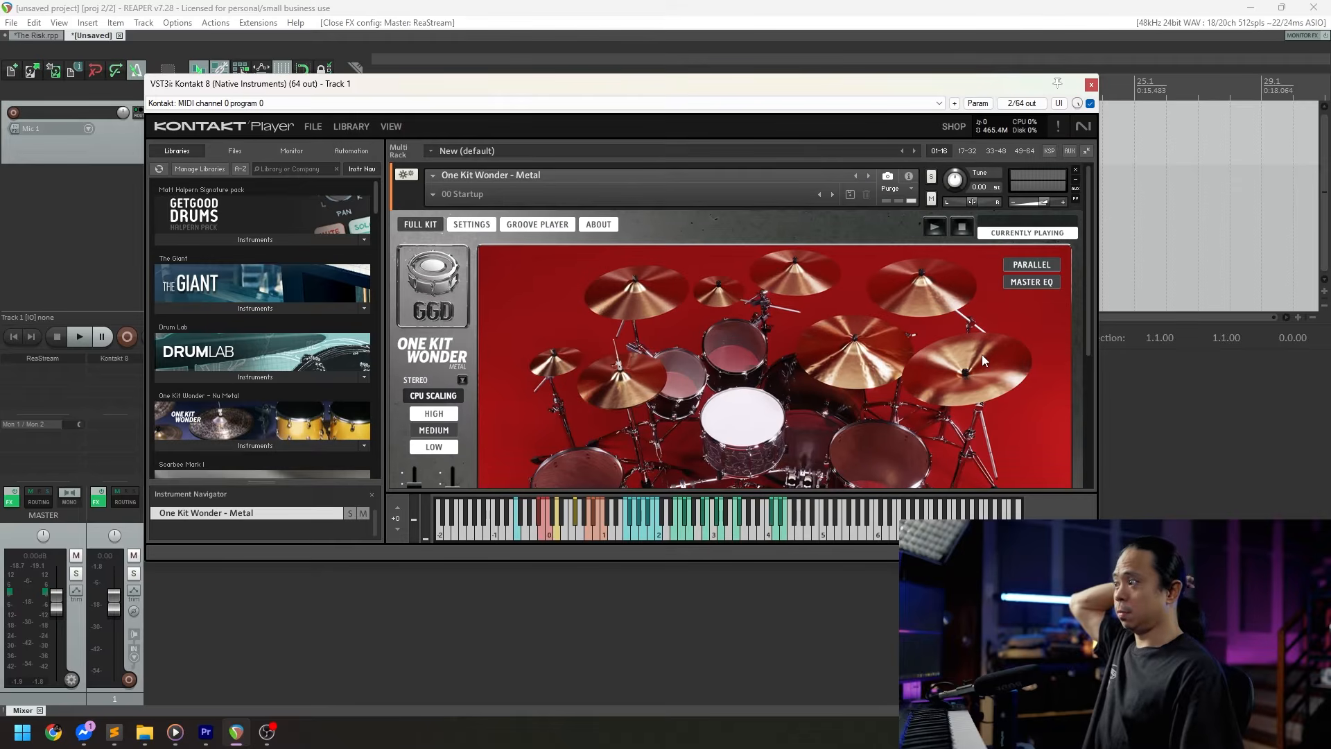
pyautogui.click(391, 127)
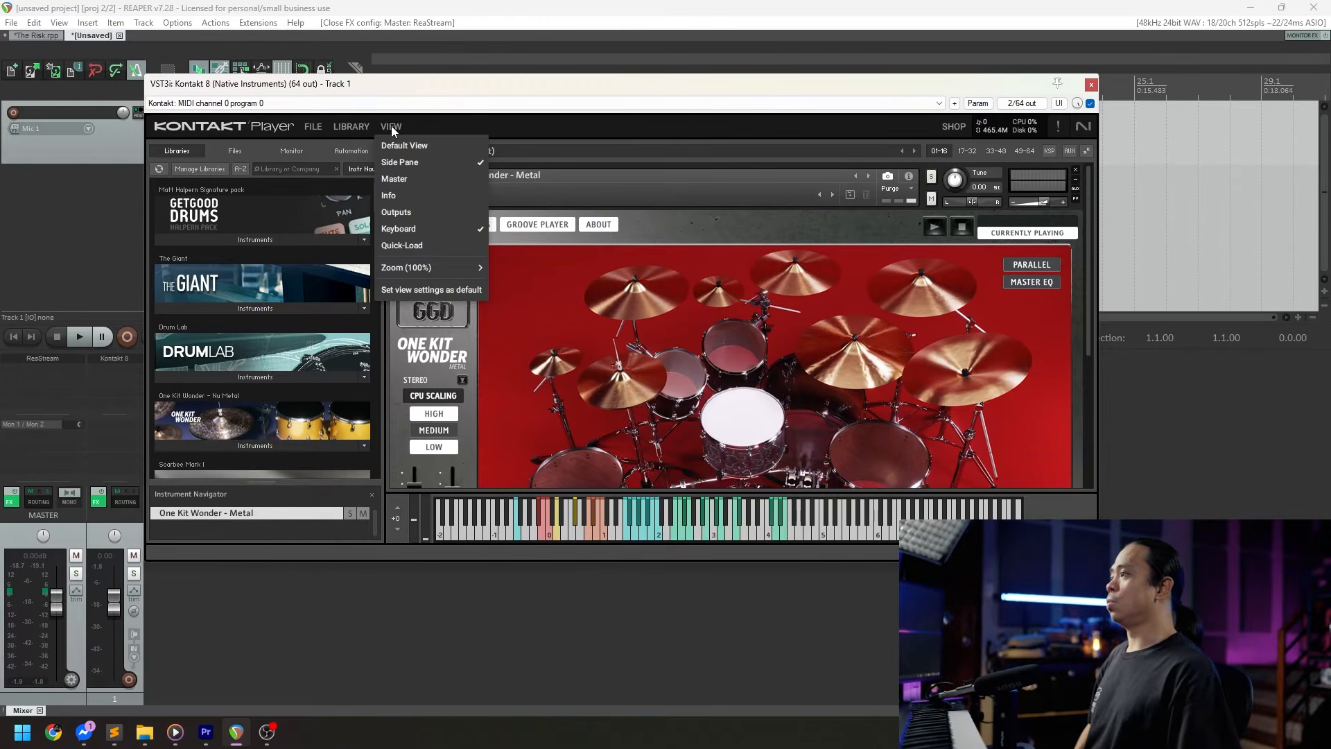
pyautogui.click(394, 212)
pyautogui.moveTo(729, 83); pyautogui.dragTo(764, 57)
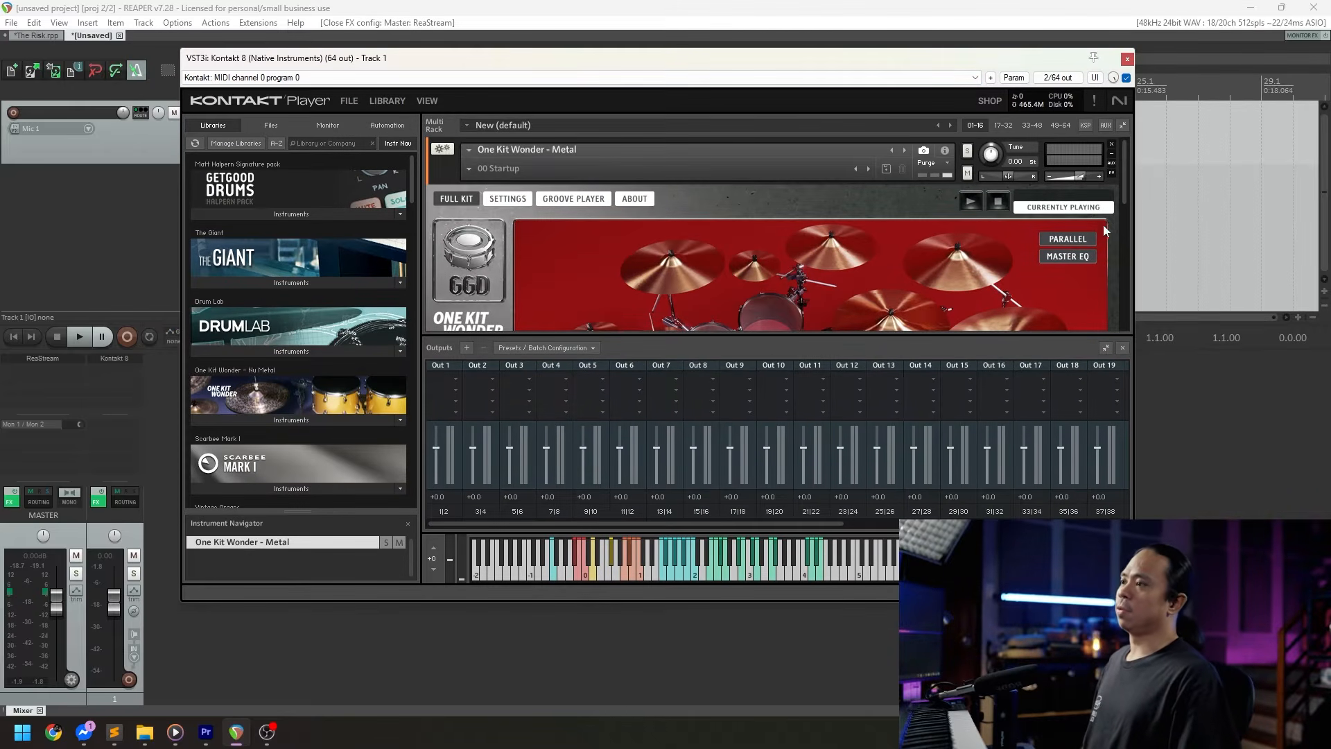
# Step: Enlarge the Kontakt window and open the drum kit's built-in mixer
pyautogui.moveTo(1121, 186); pyautogui.dragTo(1120, 195)
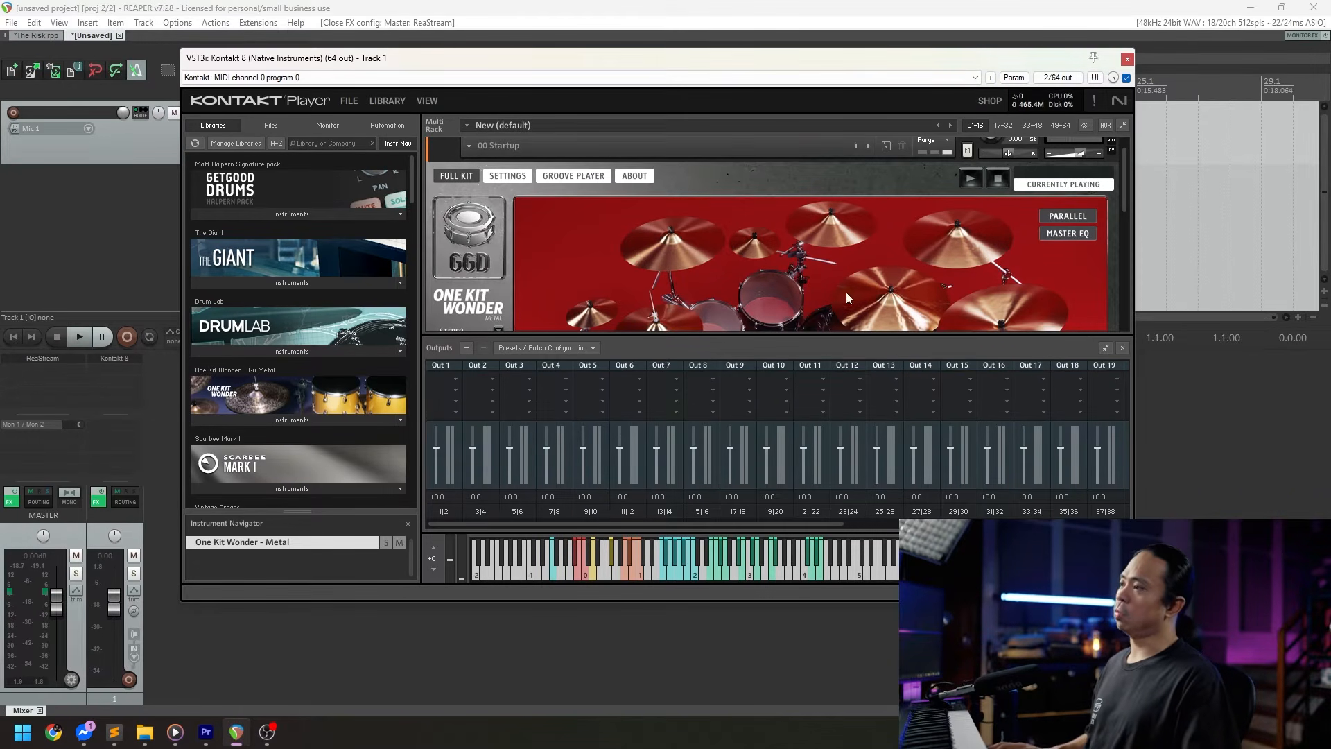
pyautogui.moveTo(1125, 193); pyautogui.dragTo(1126, 280)
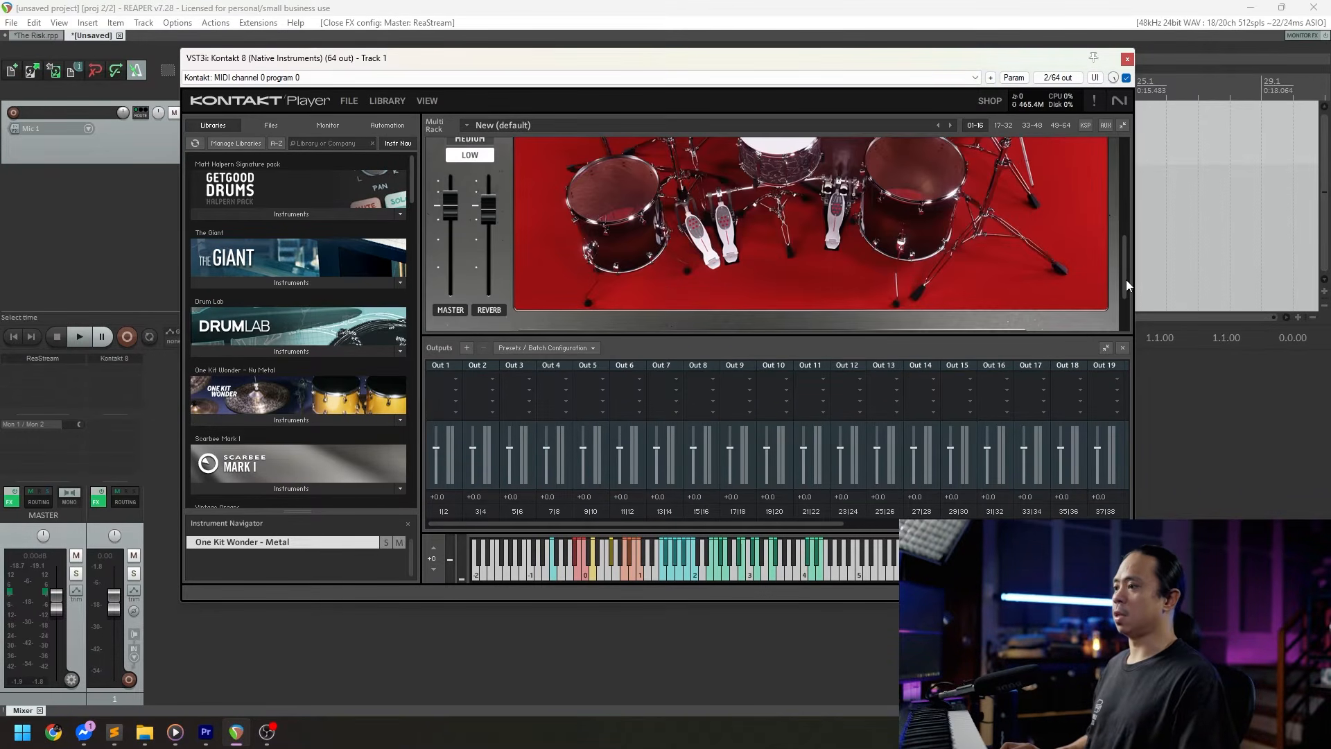
pyautogui.moveTo(1135, 601); pyautogui.dragTo(1209, 687)
pyautogui.moveTo(1196, 356)
pyautogui.mouseDown()
pyautogui.moveTo(1191, 216)
pyautogui.moveTo(1210, 347)
pyautogui.mouseUp()
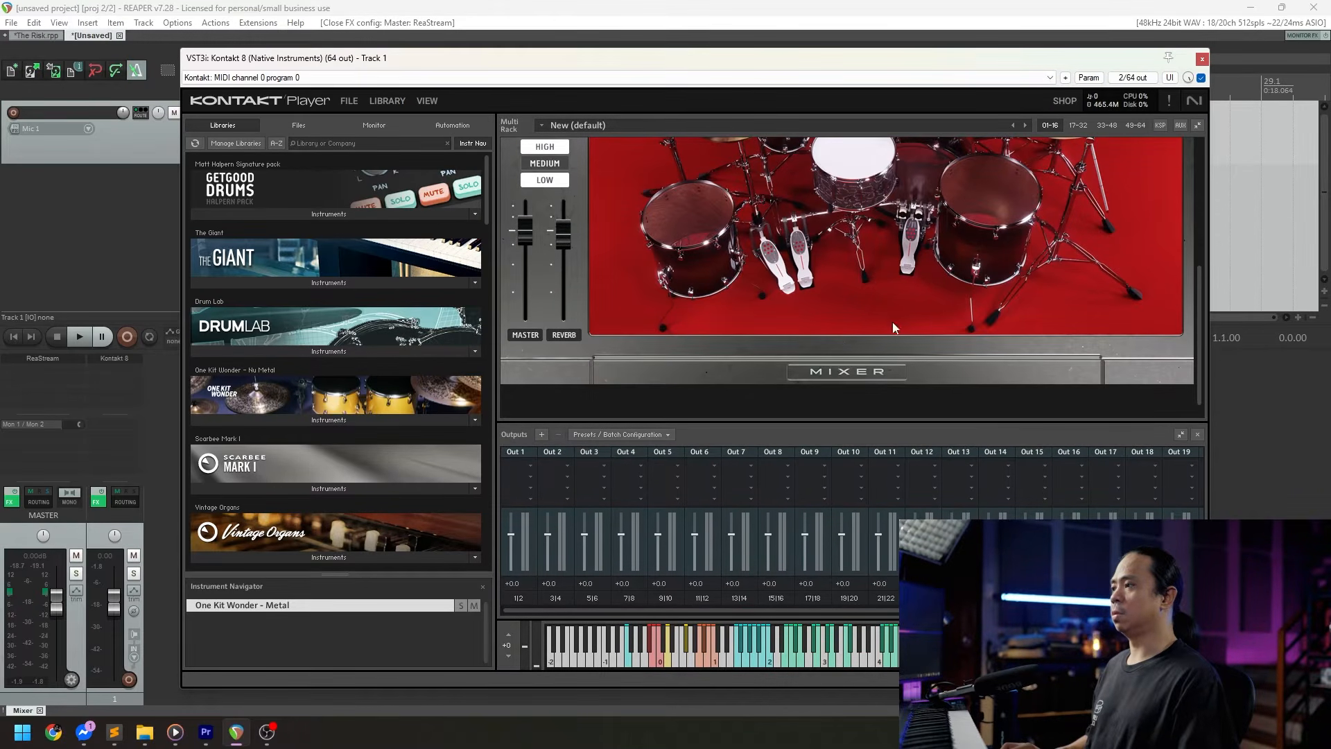
pyautogui.click(840, 373)
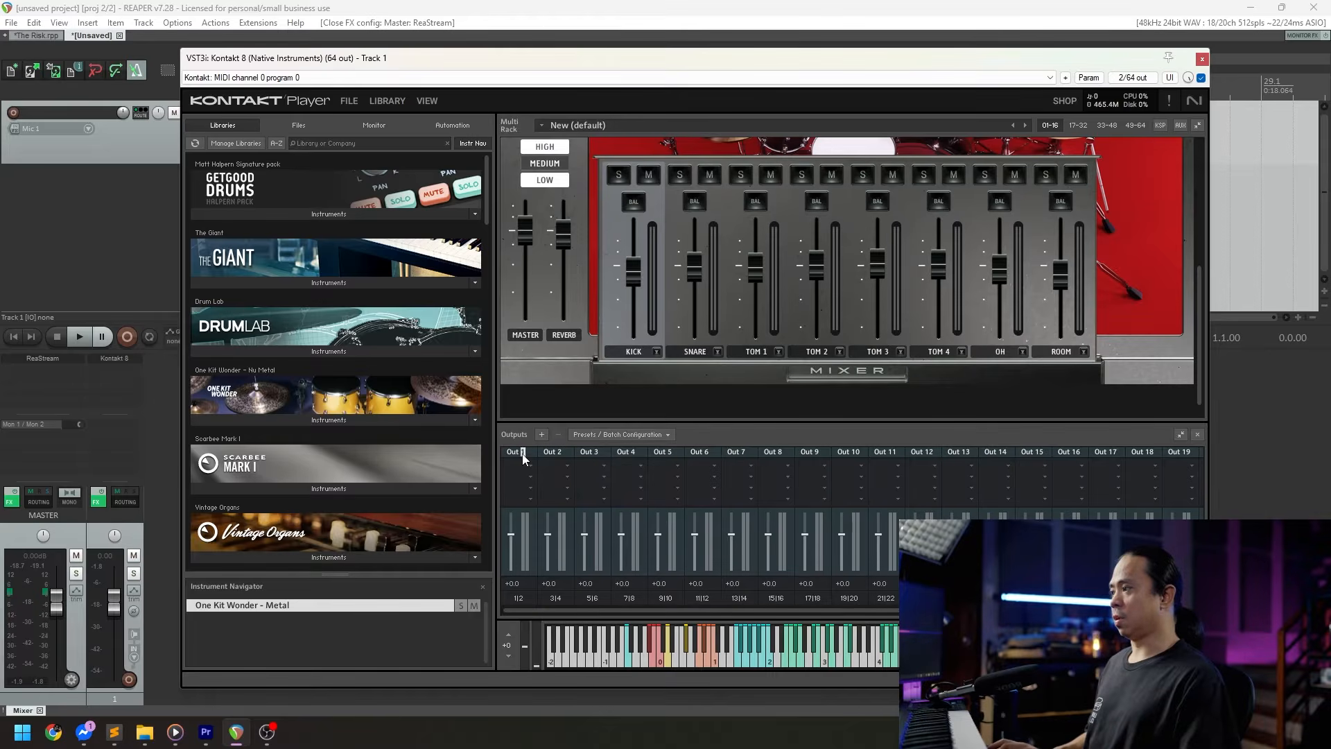
# Step: Rename Kontakt outputs 1 to 8 as KICK, SNARE, T1, T2, T3, T4, OH and ROOM
pyautogui.write('KICK')
pyautogui.press('Return')
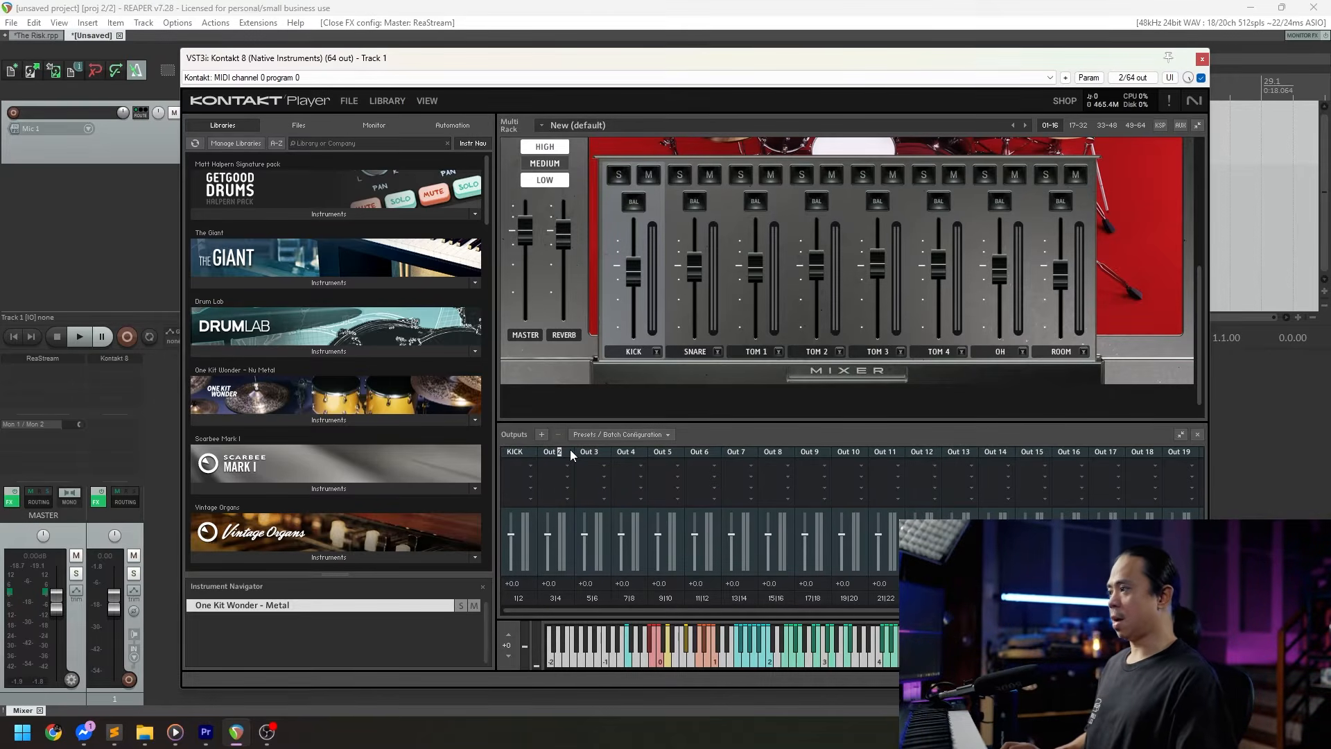
pyautogui.write('SNARE')
pyautogui.press('Return')
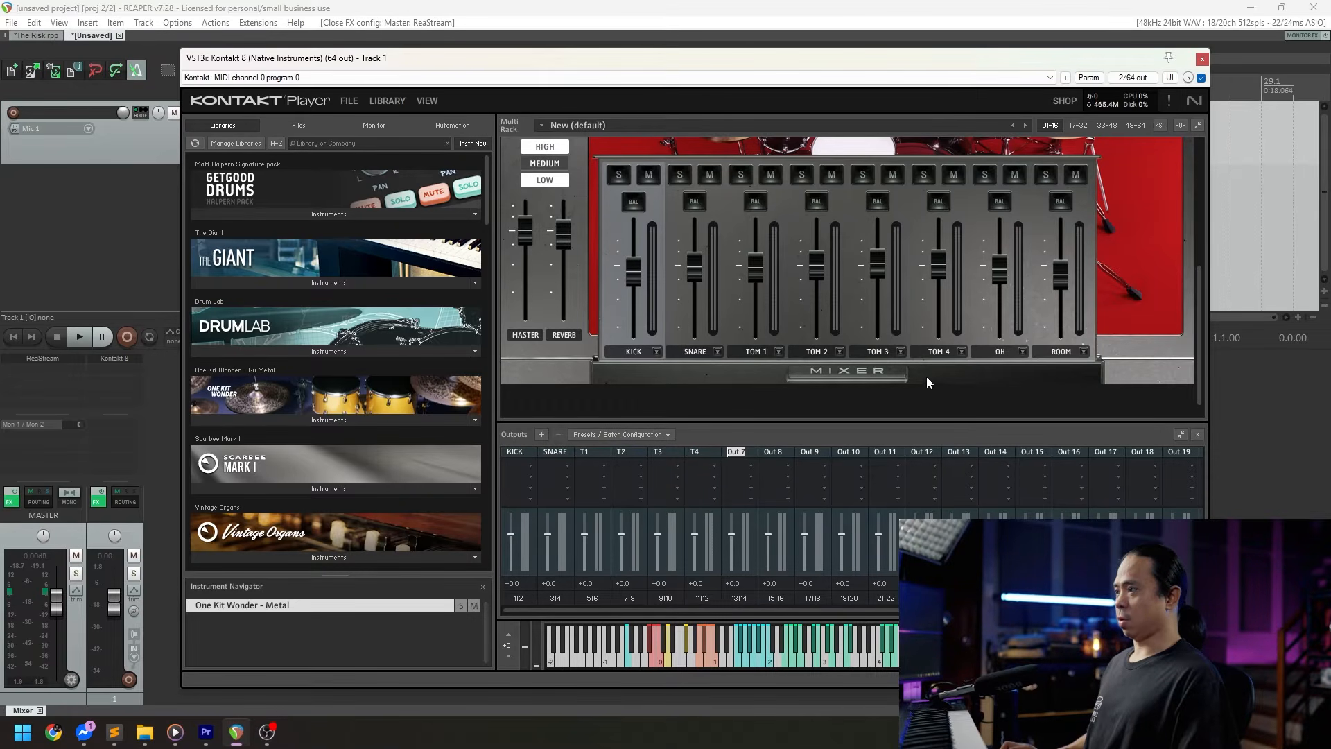
pyautogui.write('OH')
pyautogui.press('Return')
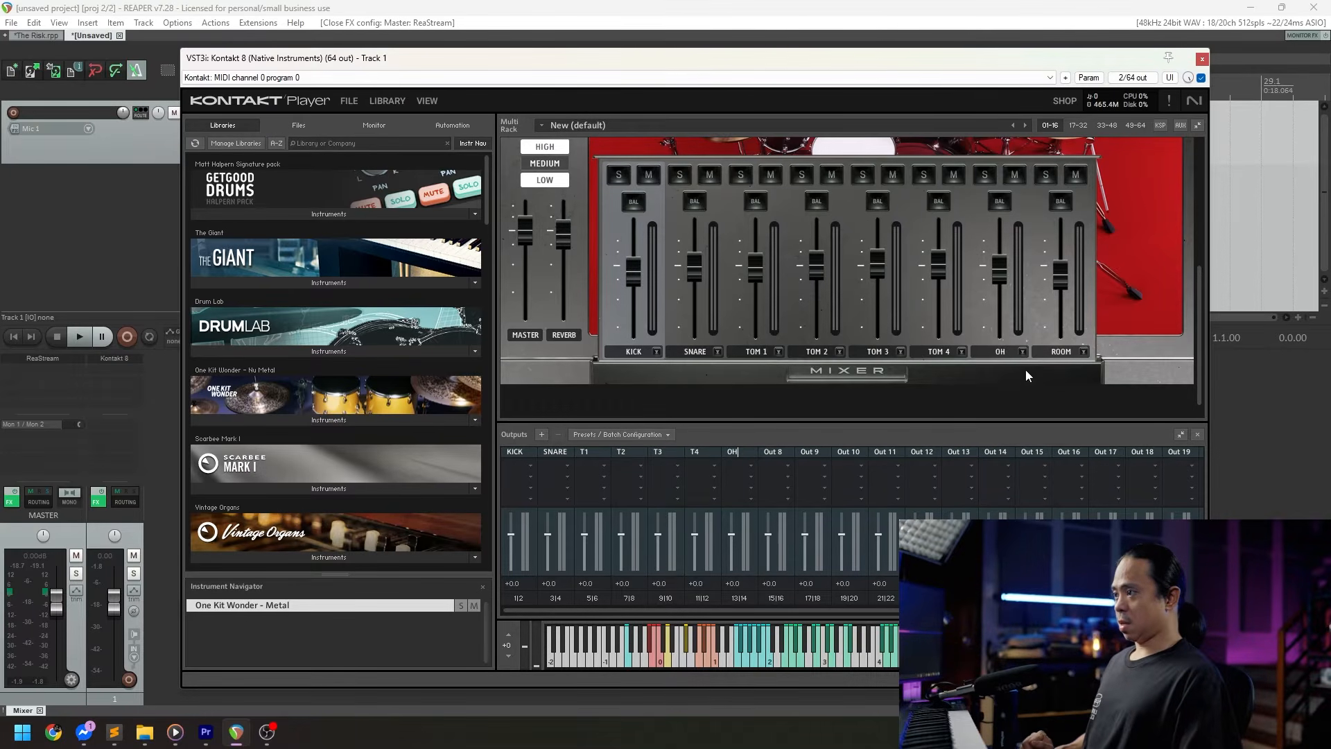
pyautogui.write('ROOM')
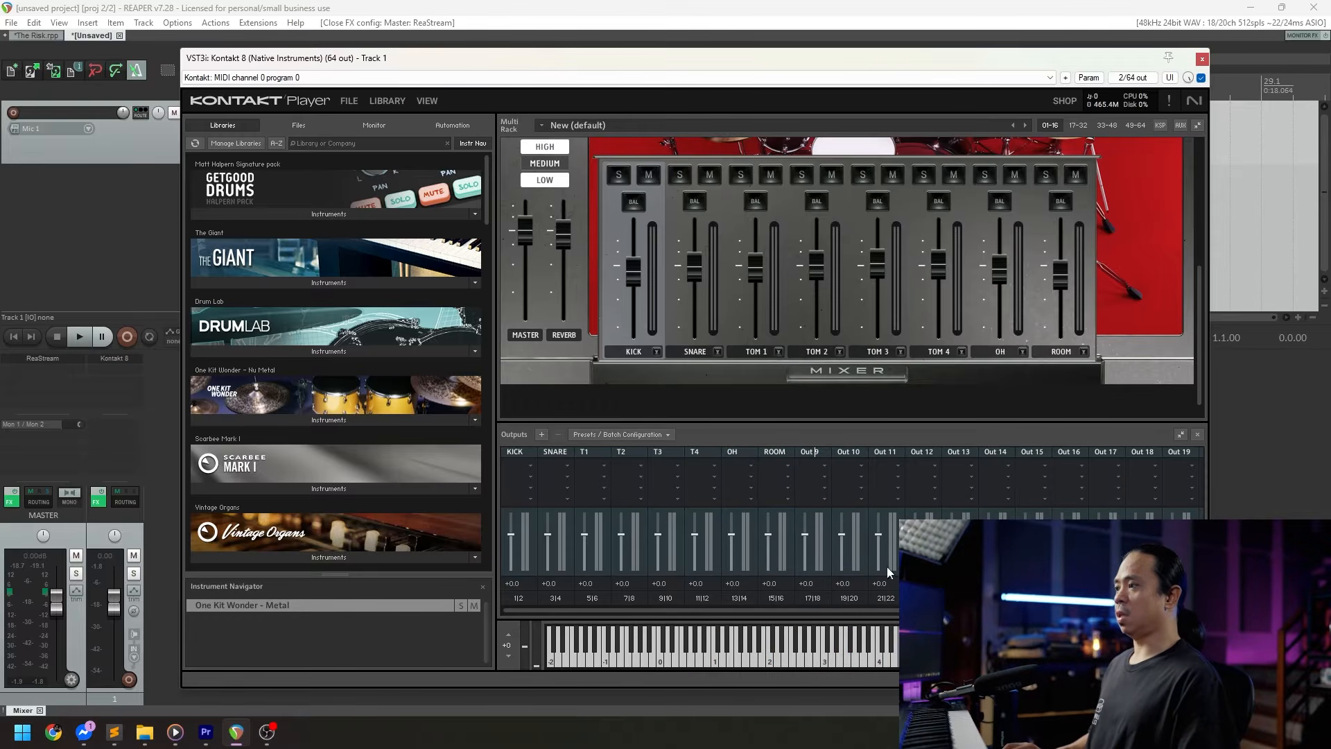
# Step: Delete the unused numbered outputs after ROOM, keeping the eight named outputs and the aux channels
pyautogui.click(825, 594)
pyautogui.press('Escape')
pyautogui.click(827, 588)
pyautogui.click(559, 435)
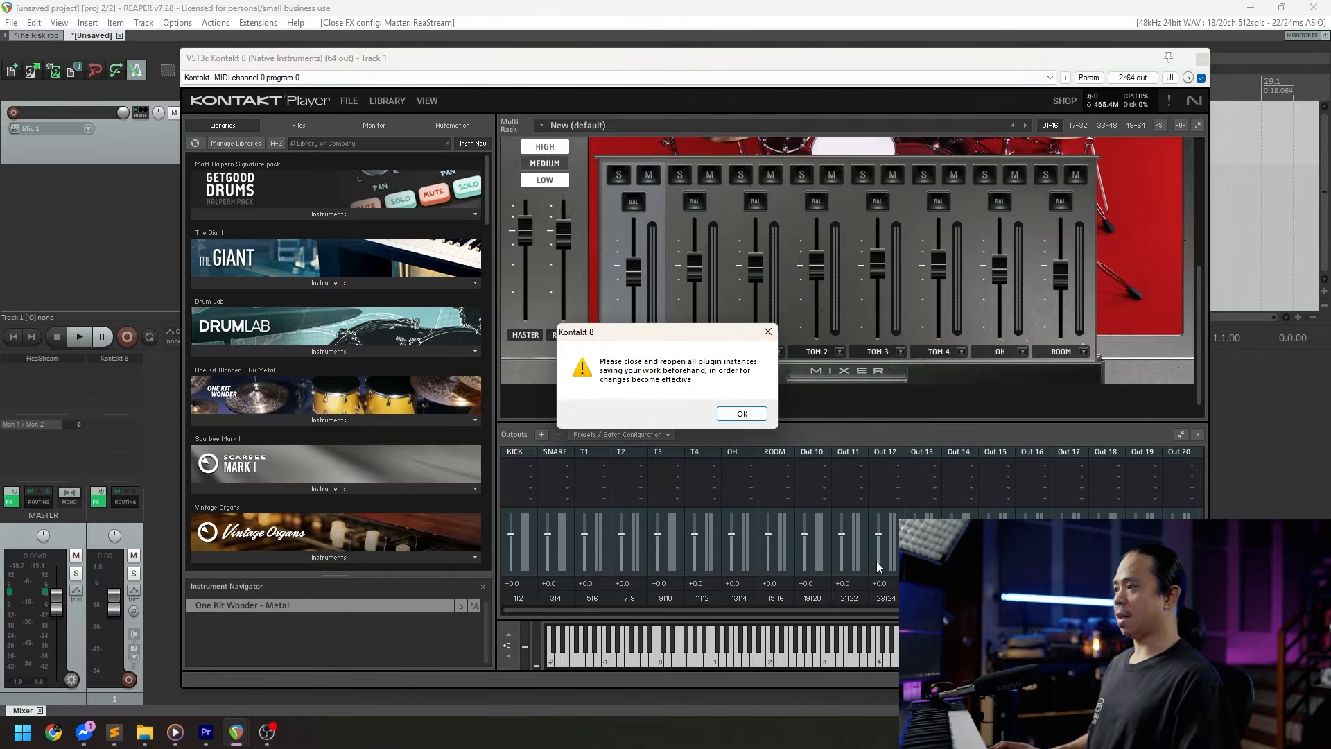
pyautogui.click(742, 413)
pyautogui.click(867, 591)
pyautogui.click(559, 435)
pyautogui.click(865, 590)
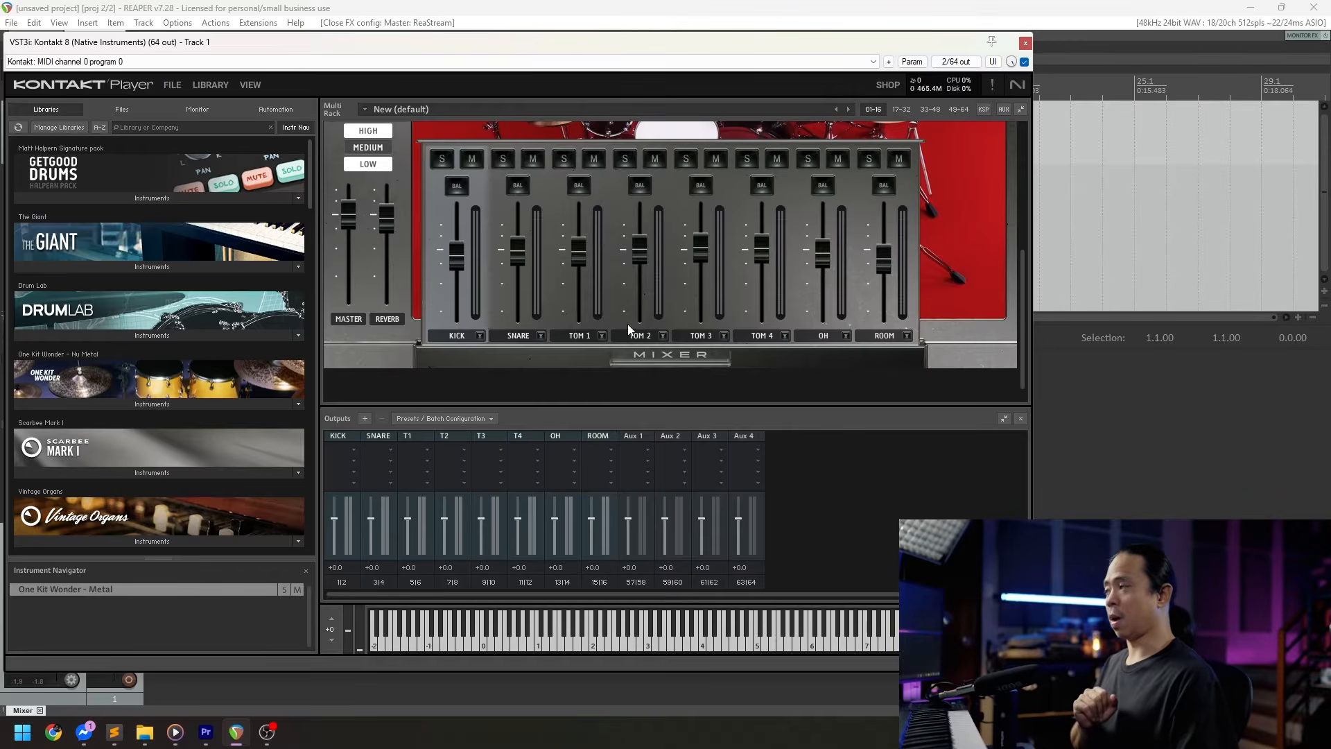
# Step: Hide Kontakt's Side Pane and reposition the plugin window
pyautogui.click(249, 89)
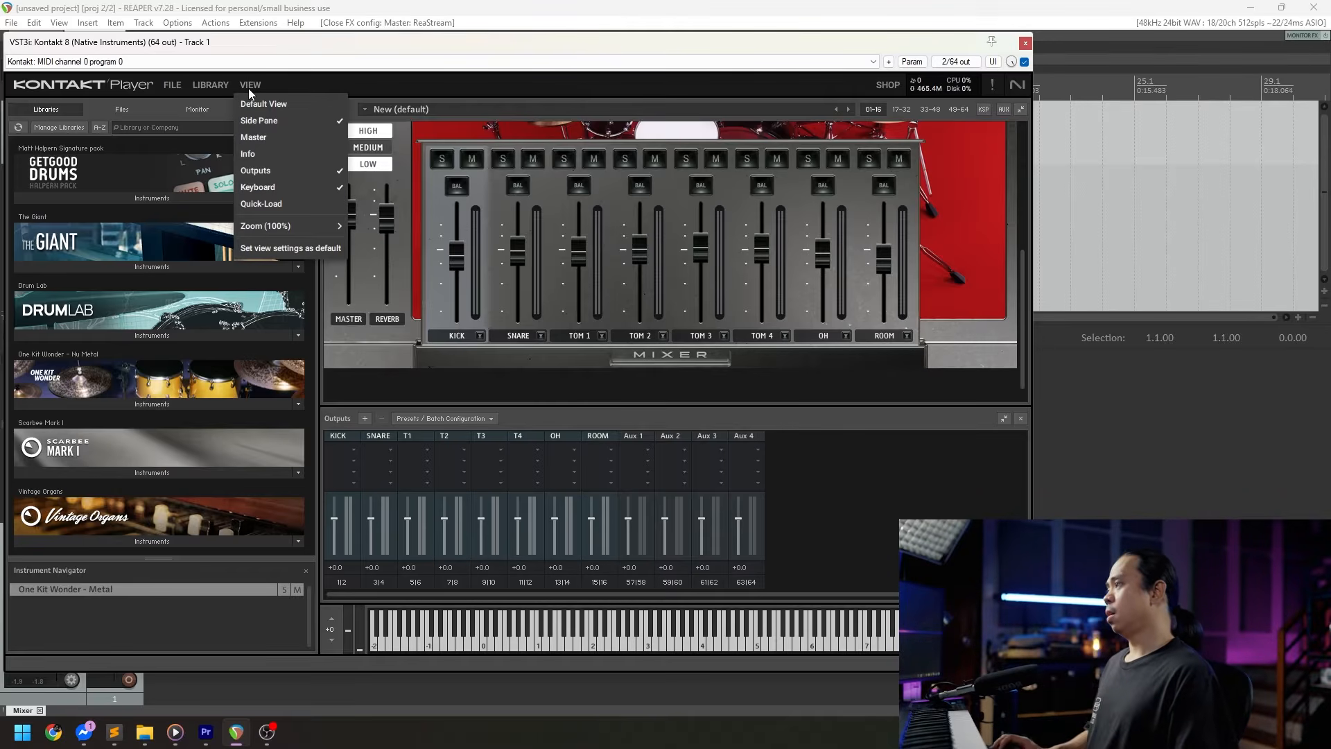
pyautogui.click(270, 121)
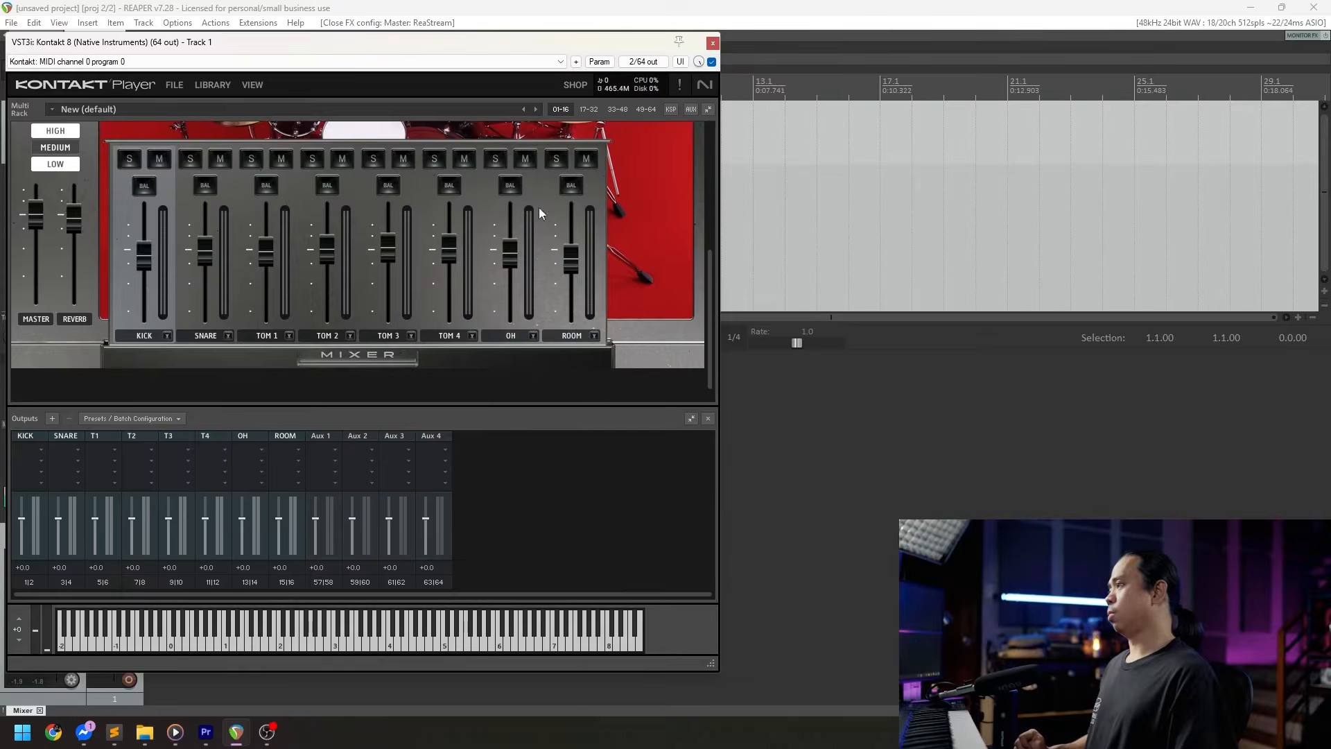
pyautogui.moveTo(456, 48); pyautogui.dragTo(630, 50)
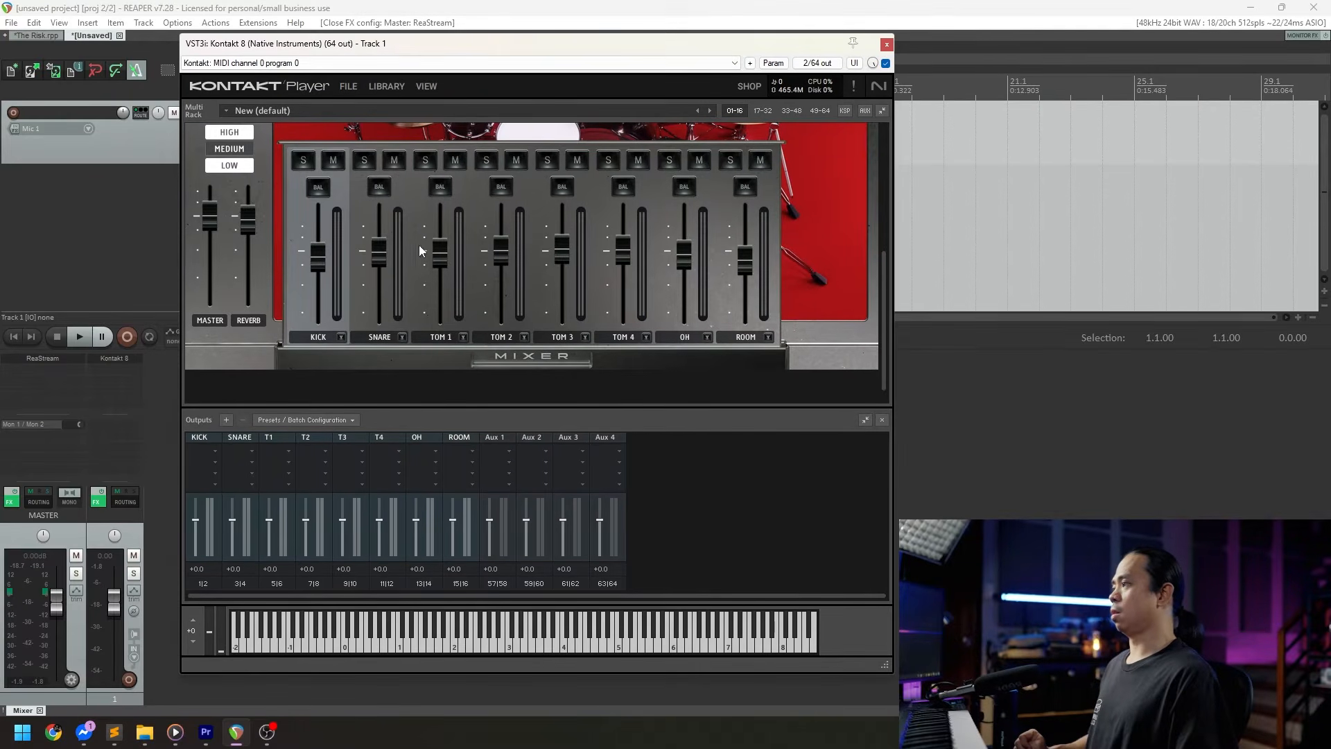
# Step: Check the output routing options of the KICK channel in the kit mixer
pyautogui.scroll(1, 302, 302)
pyautogui.scroll(-2, 302, 301)
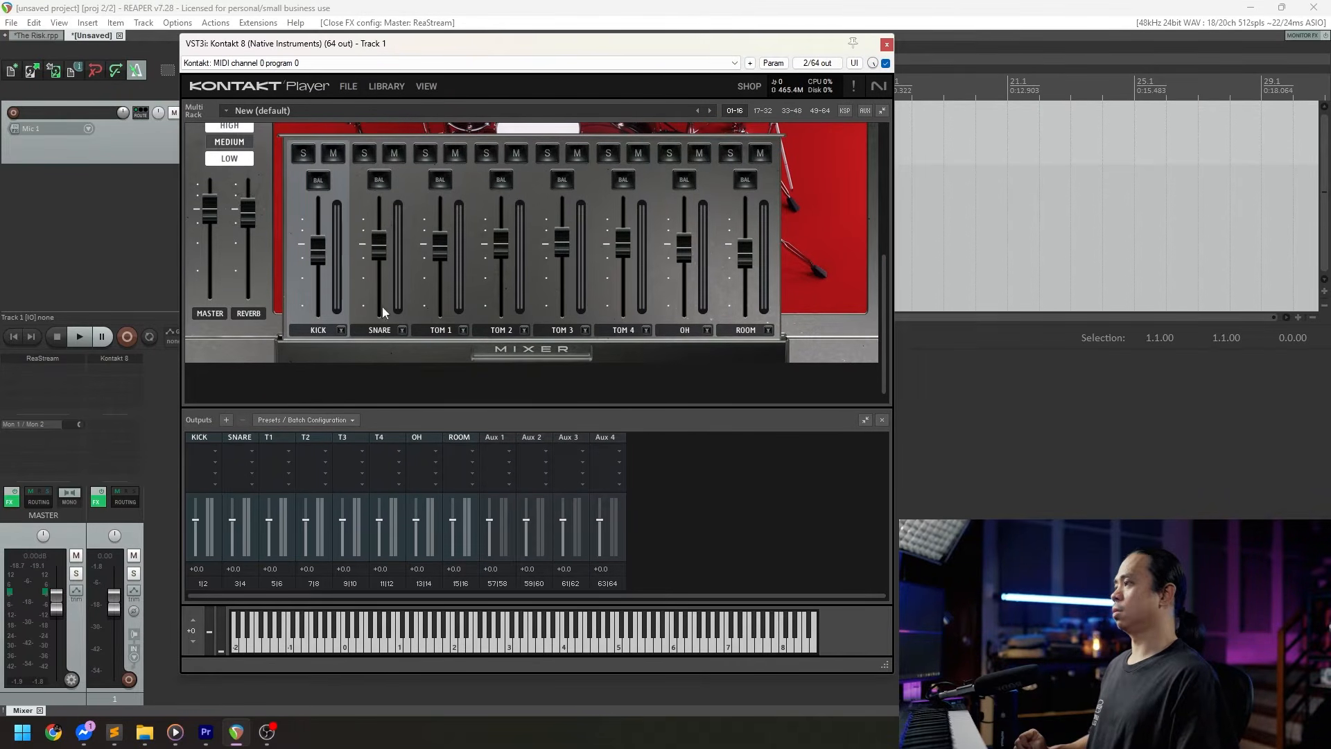
pyautogui.scroll(1, 716, 389)
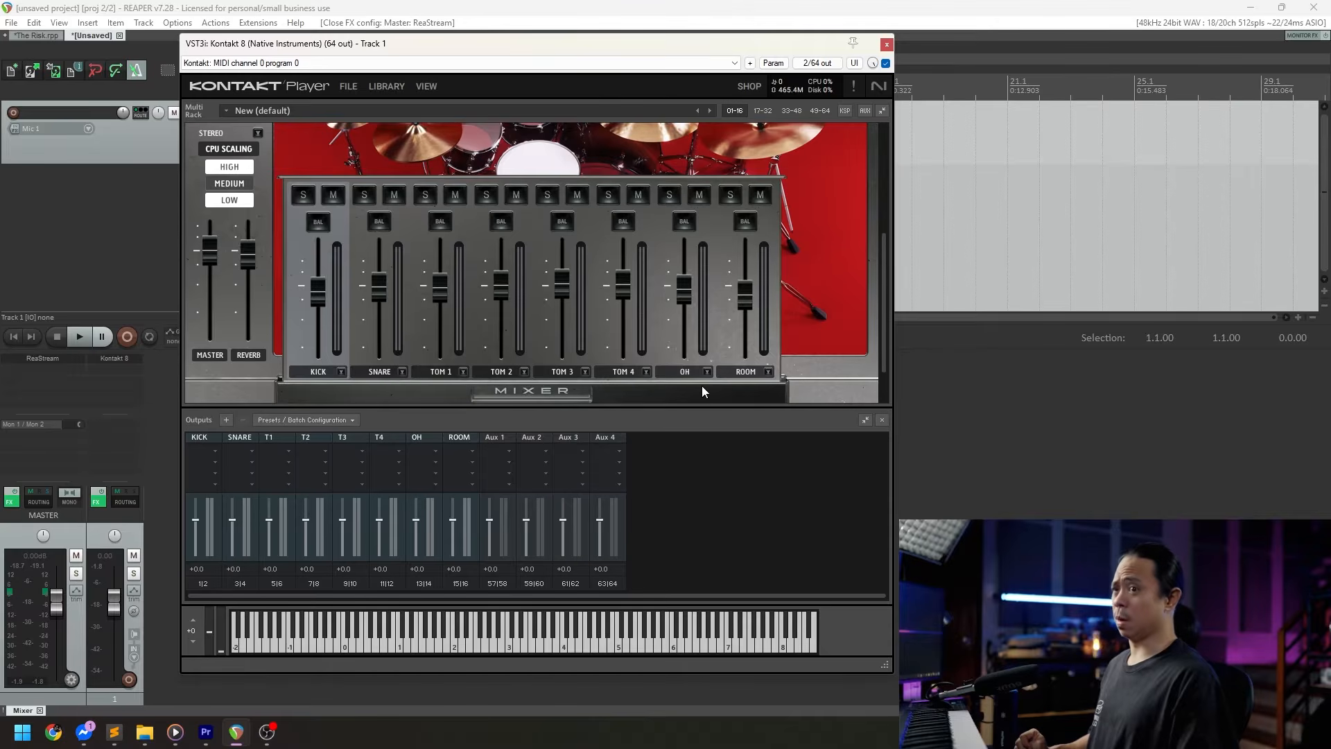
pyautogui.scroll(-1, 673, 378)
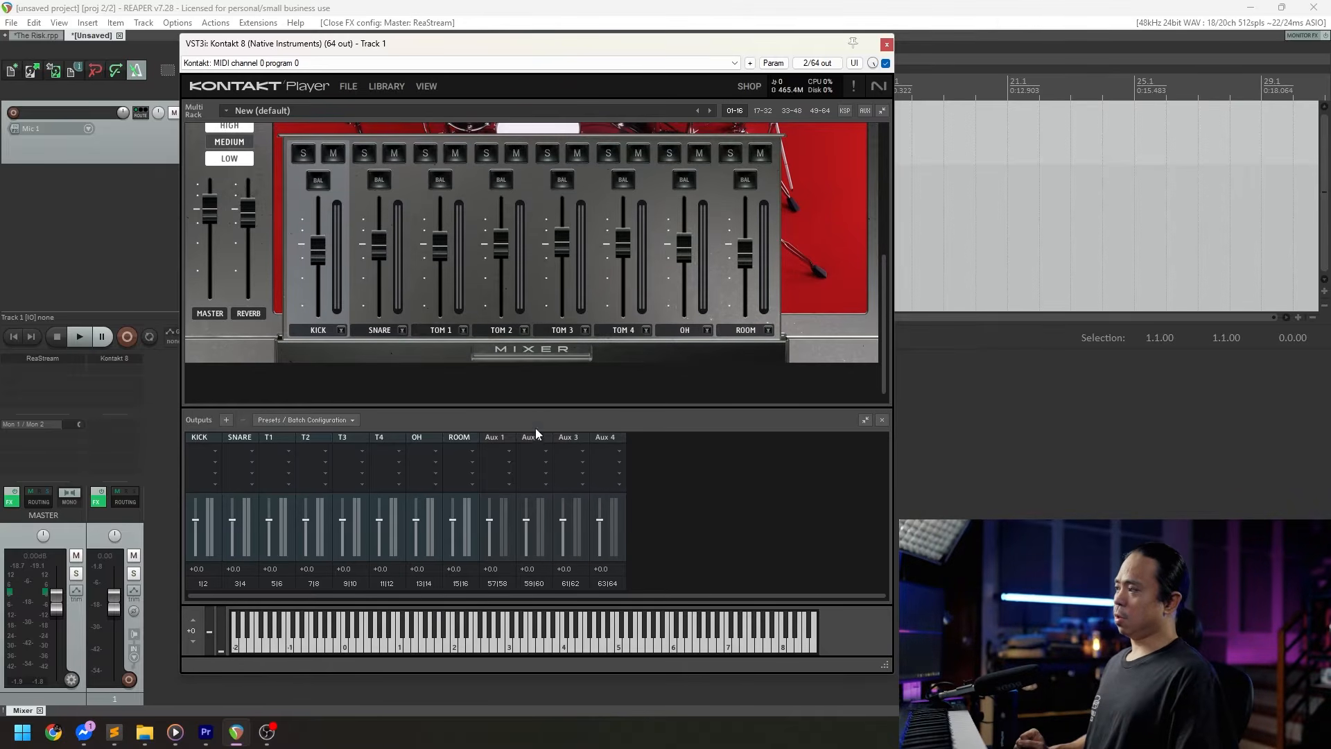
pyautogui.click(341, 331)
pyautogui.click(343, 334)
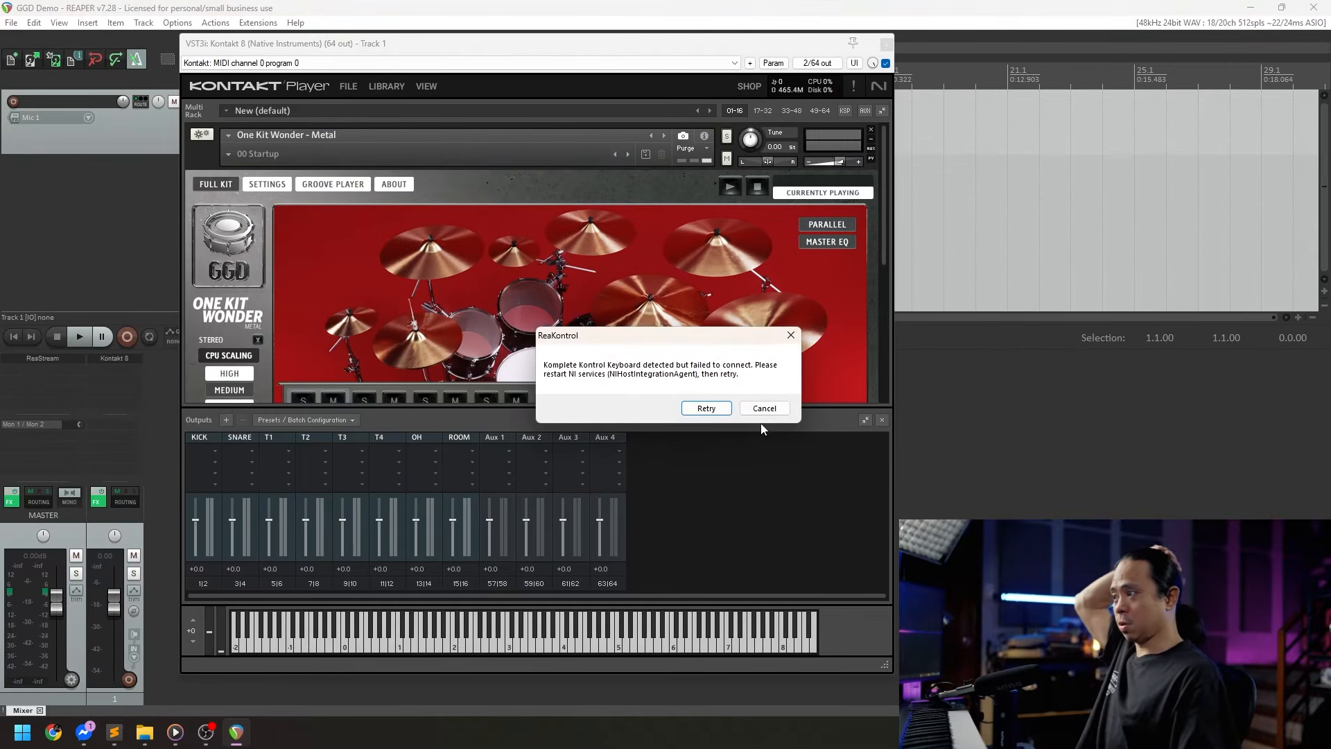
# Step: Dismiss the ReaKontrol connection error and route the kit mixer's KICK and SNARE channels to the KICK and SNARE outputs
pyautogui.click(764, 408)
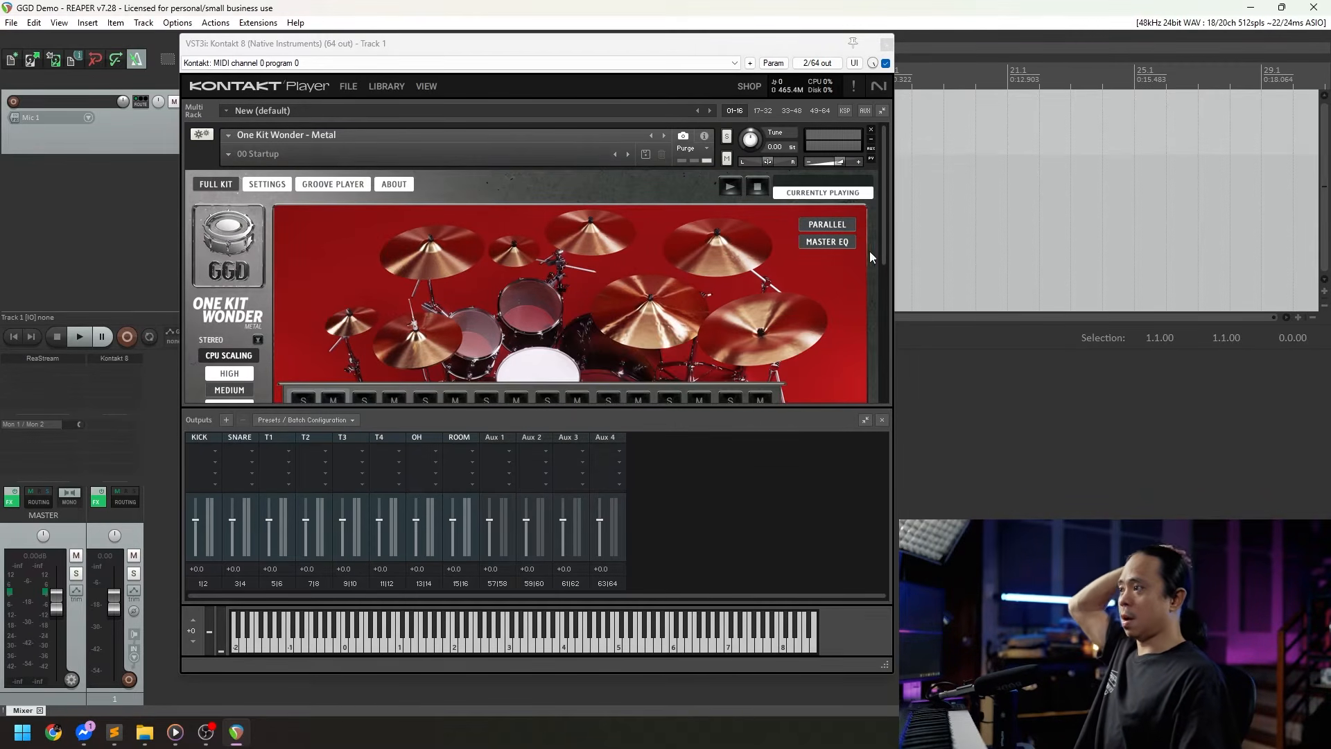
pyautogui.moveTo(880, 269); pyautogui.dragTo(884, 365)
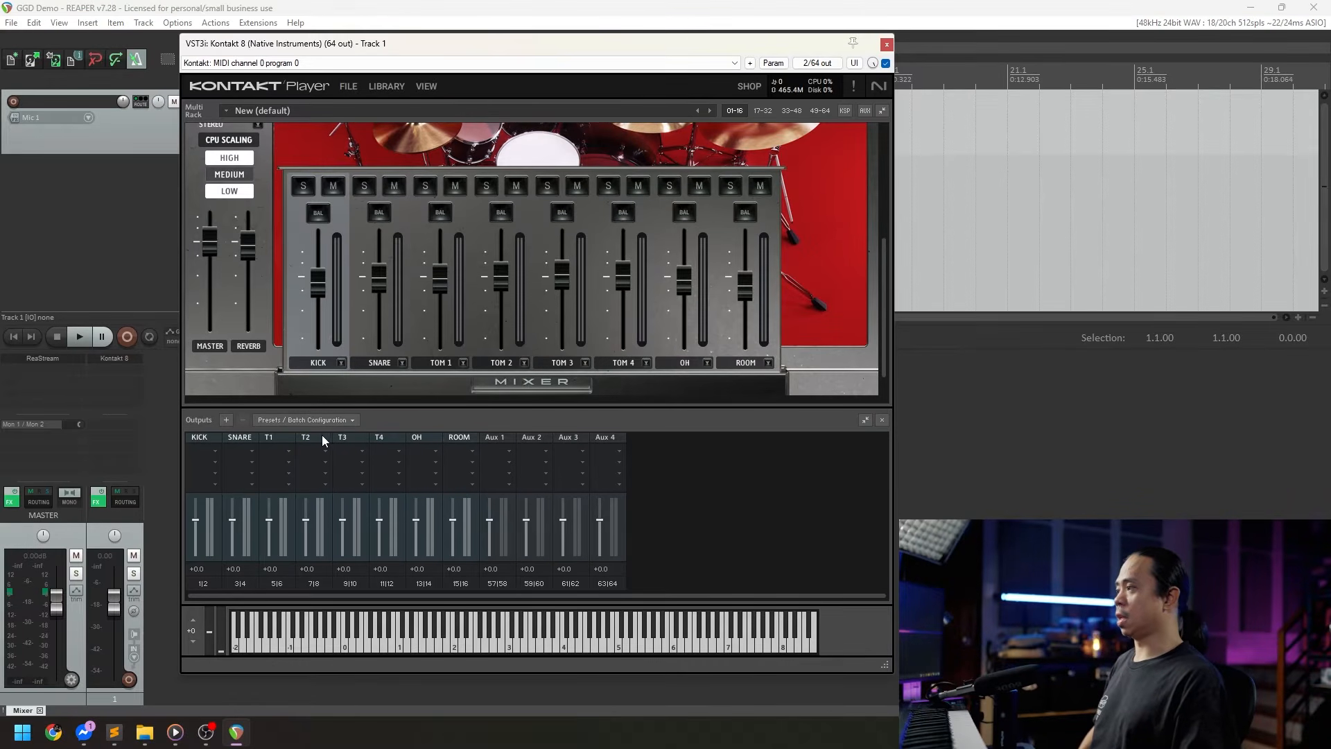
pyautogui.click(341, 363)
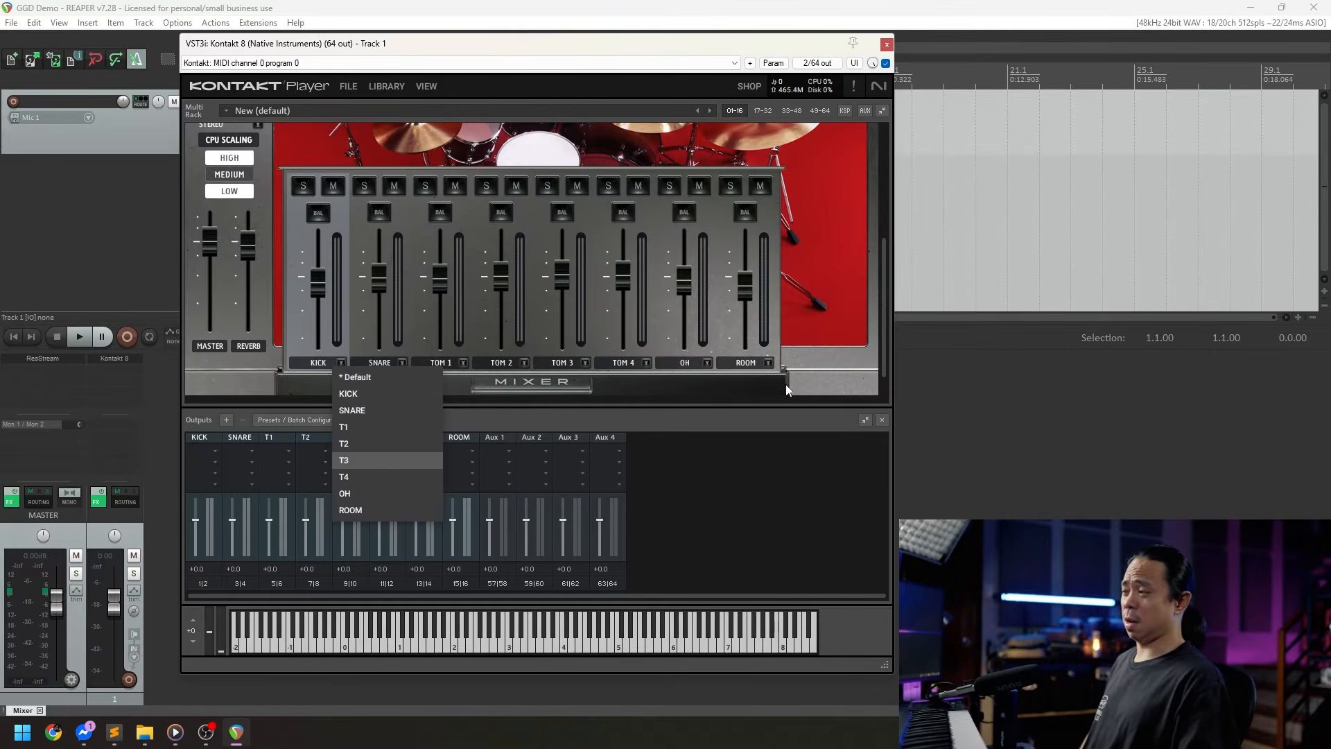
pyautogui.moveTo(705, 44); pyautogui.dragTo(730, 44)
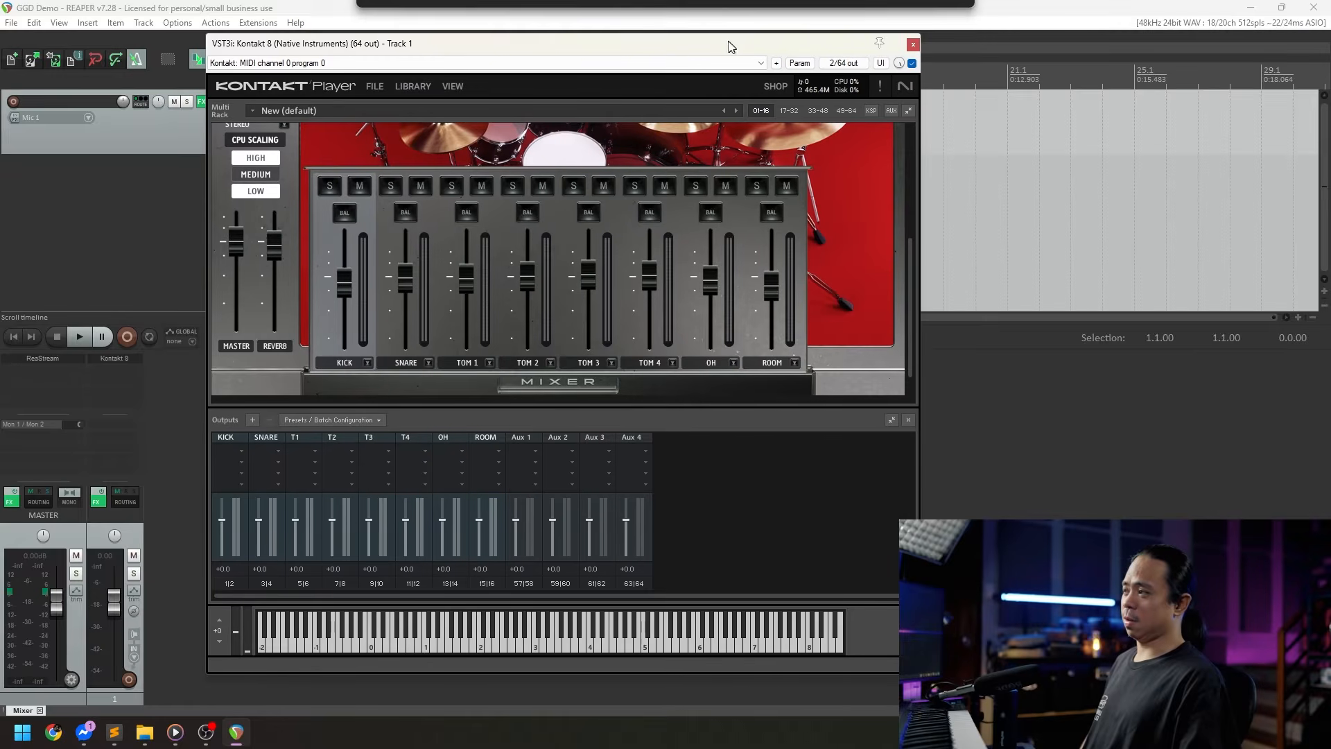
pyautogui.click(364, 363)
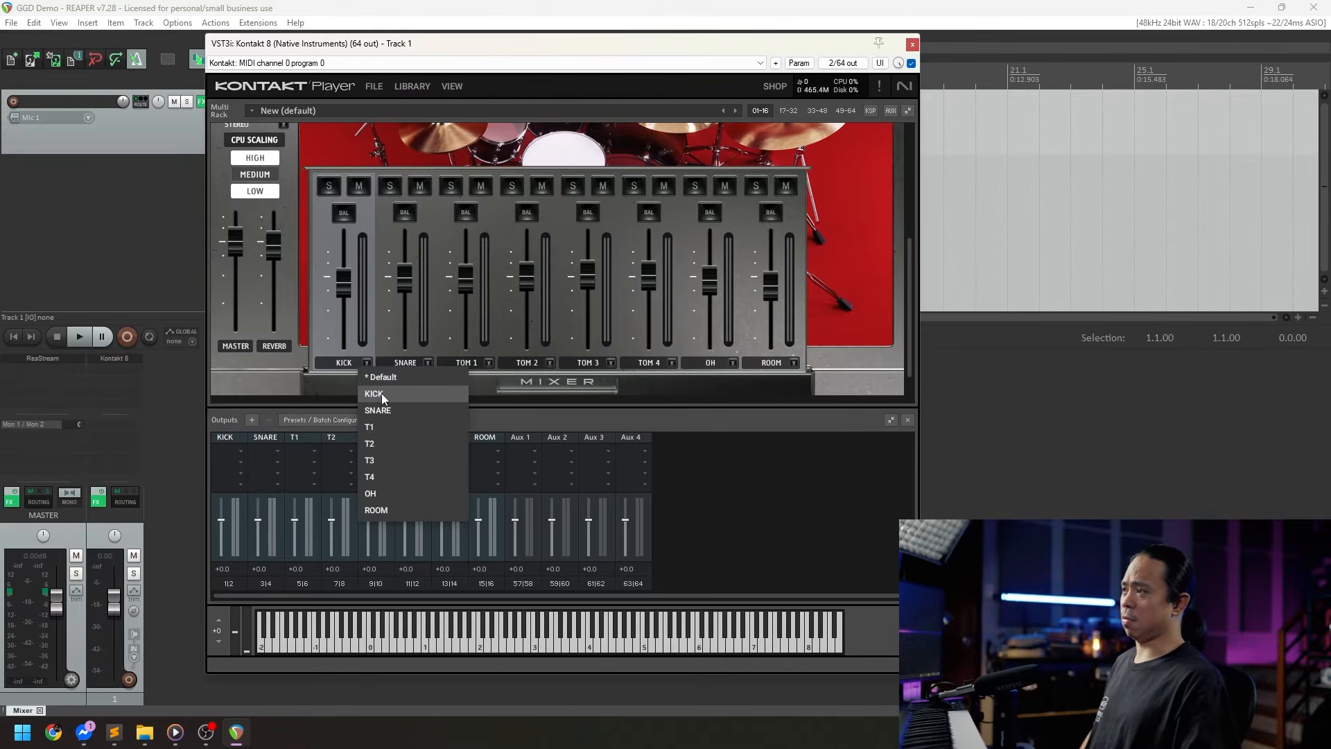
pyautogui.click(381, 393)
pyautogui.moveTo(605, 44); pyautogui.dragTo(456, 60)
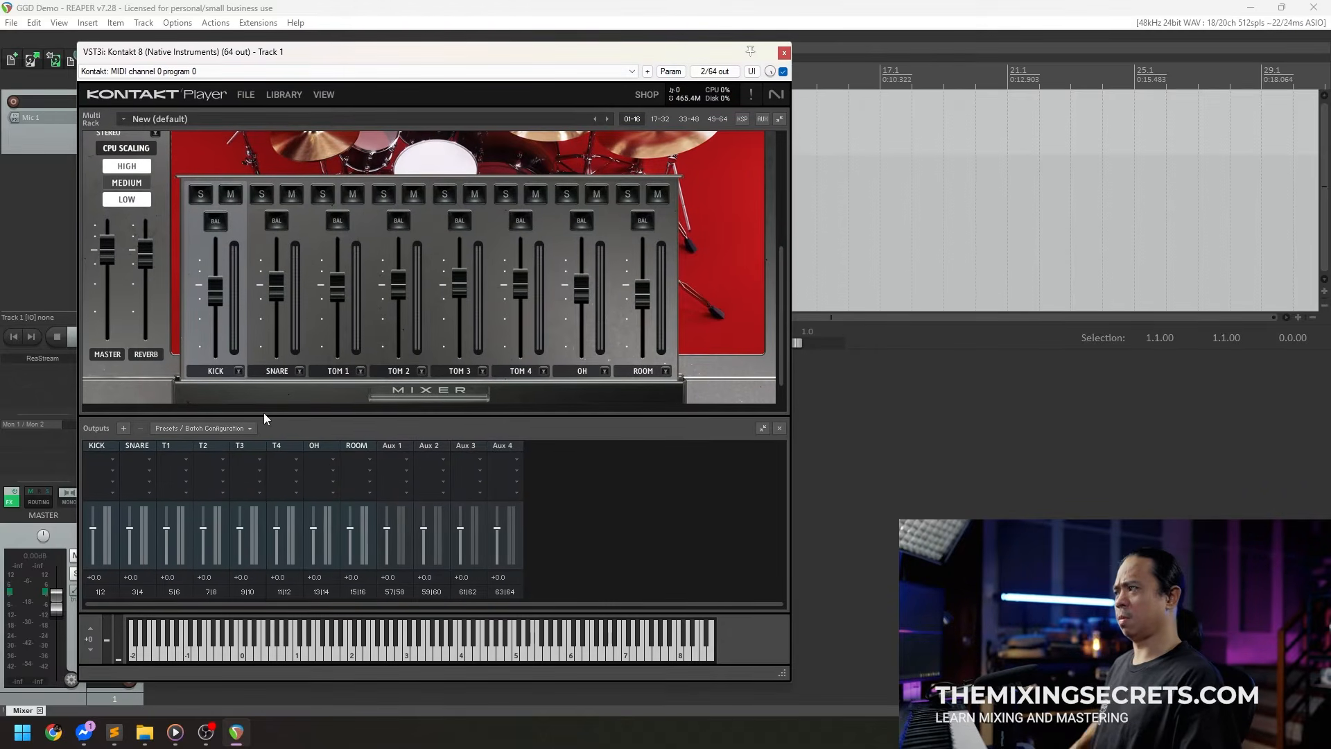
pyautogui.click(300, 372)
pyautogui.click(310, 418)
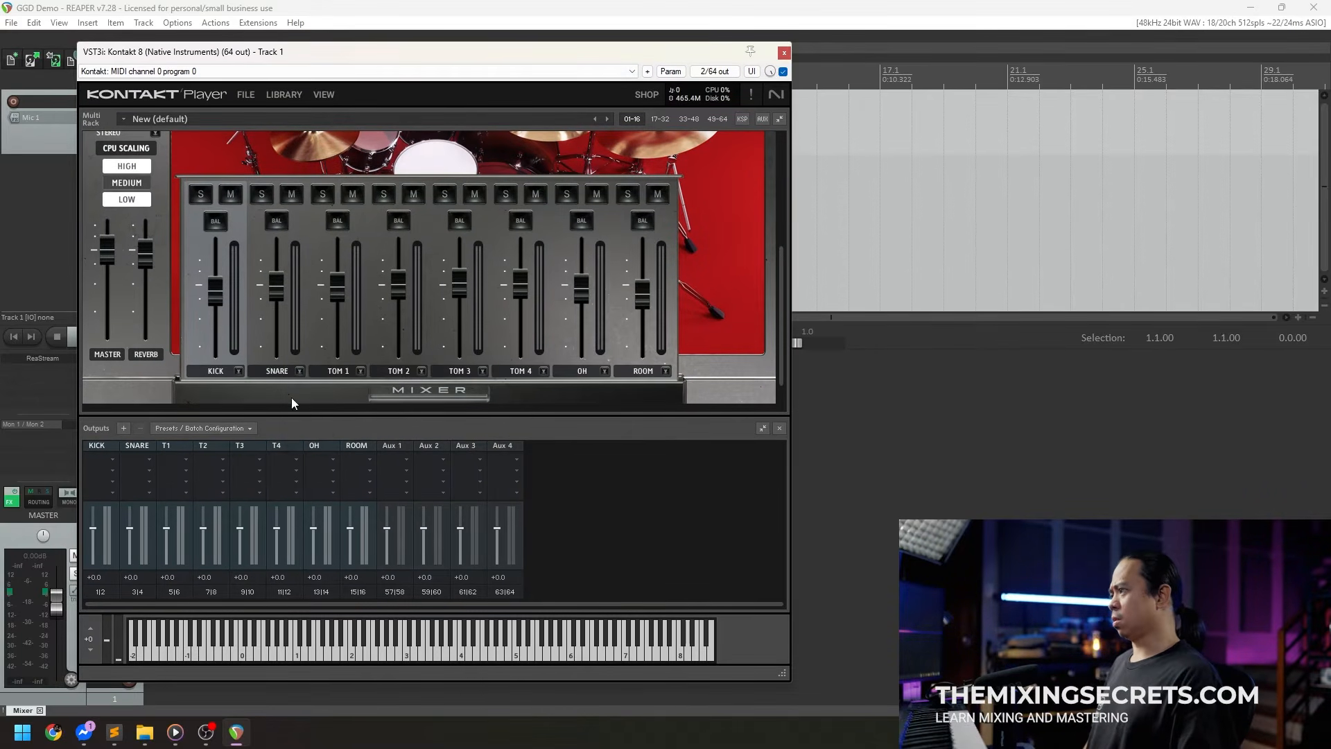
# Step: Verify the output routing of the KICK and SNARE mixer channels, reselecting KICK and SNARE as their outputs
pyautogui.click(236, 371)
pyautogui.click(237, 371)
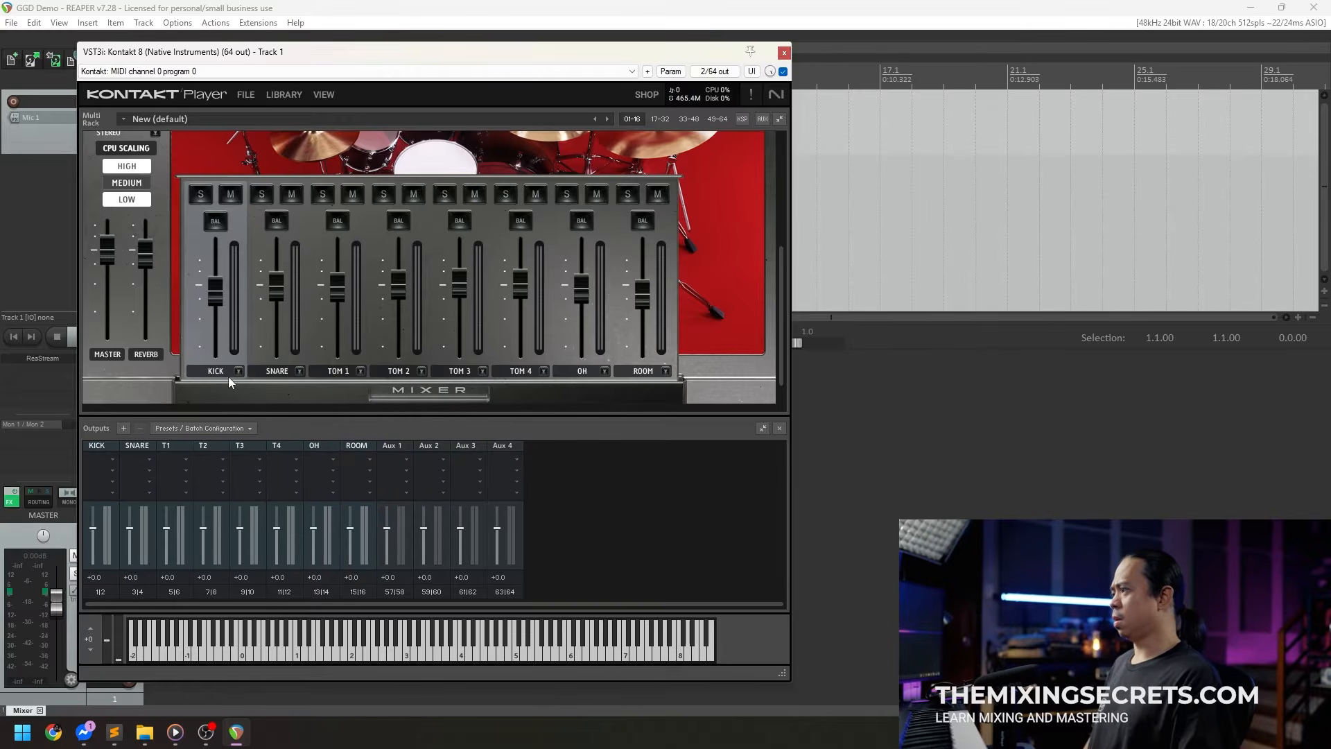
pyautogui.click(239, 371)
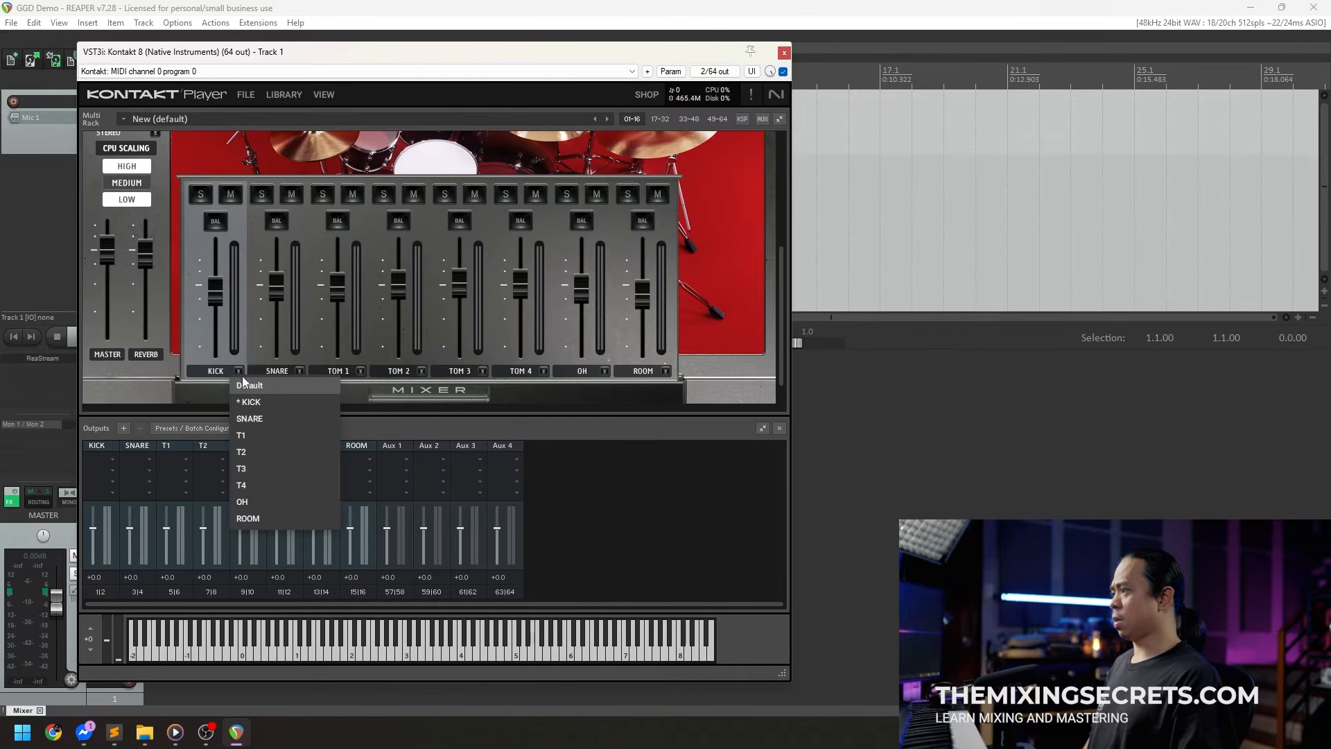
pyautogui.click(232, 371)
pyautogui.click(239, 371)
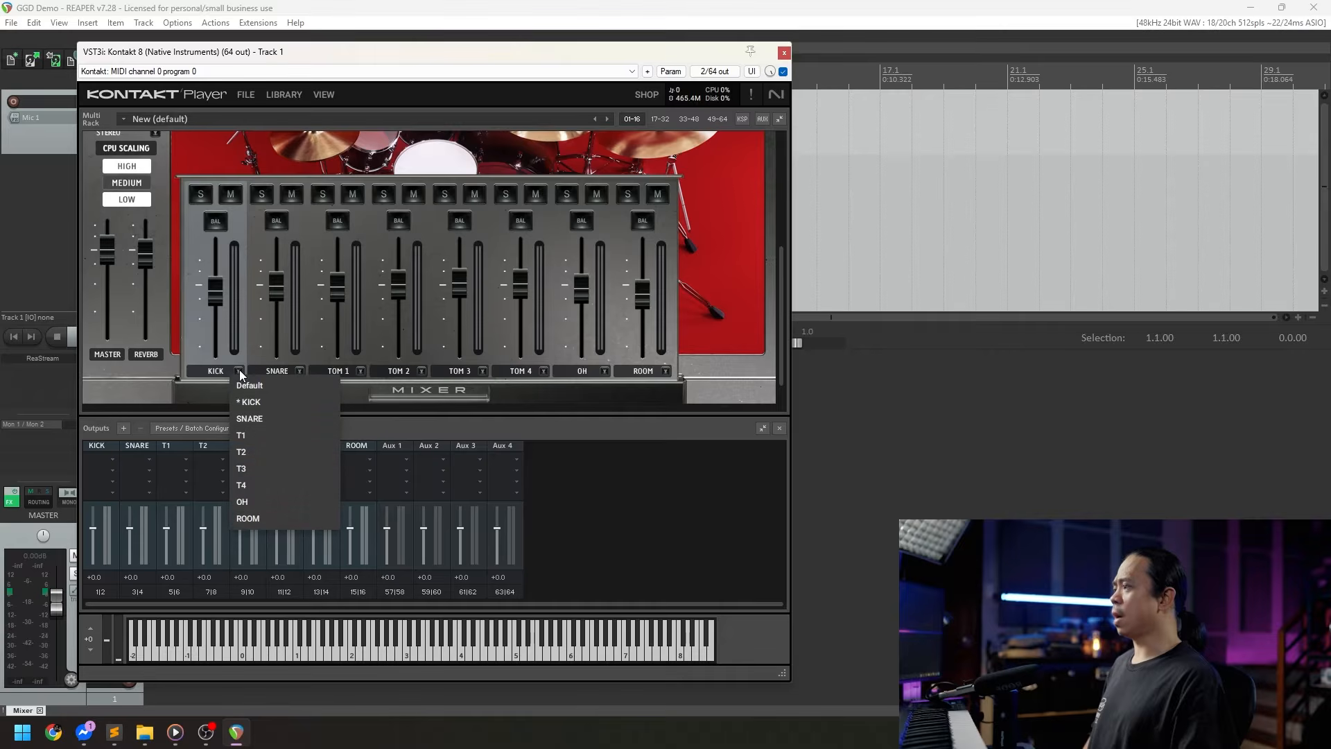
pyautogui.click(481, 496)
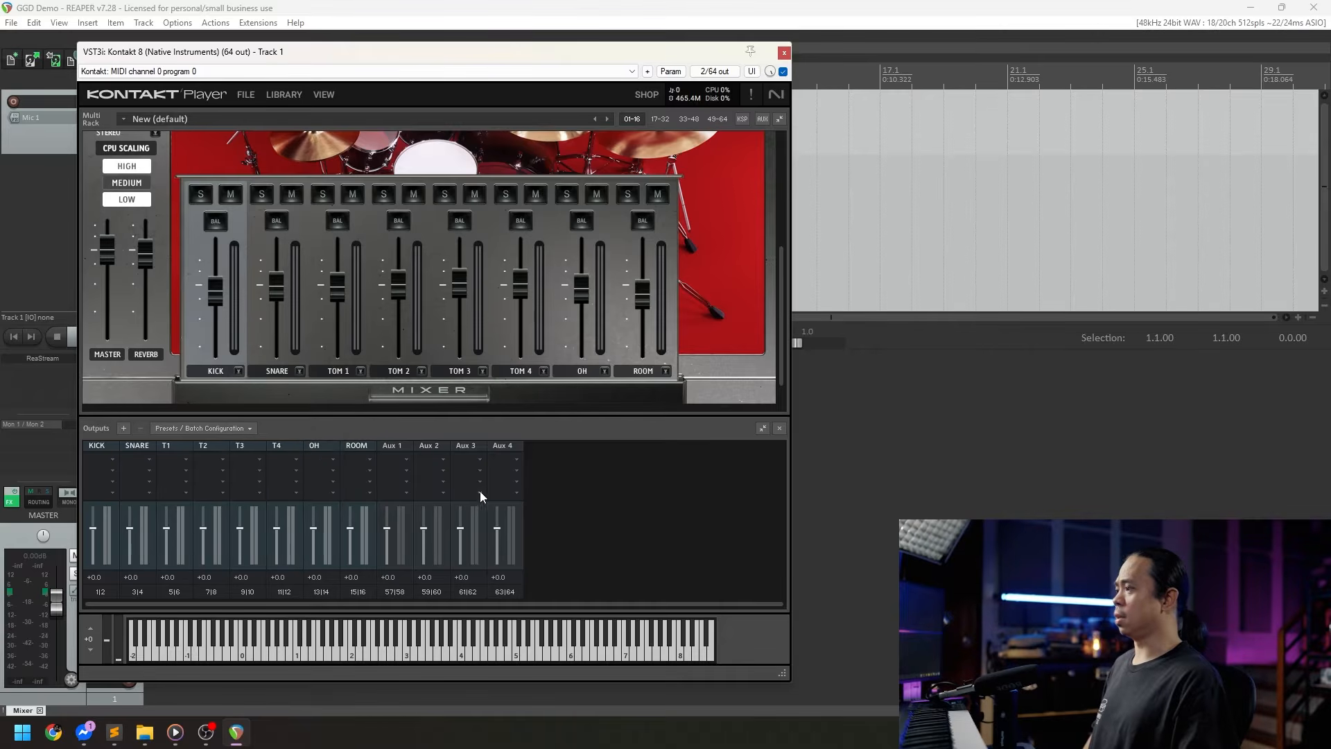
pyautogui.click(240, 371)
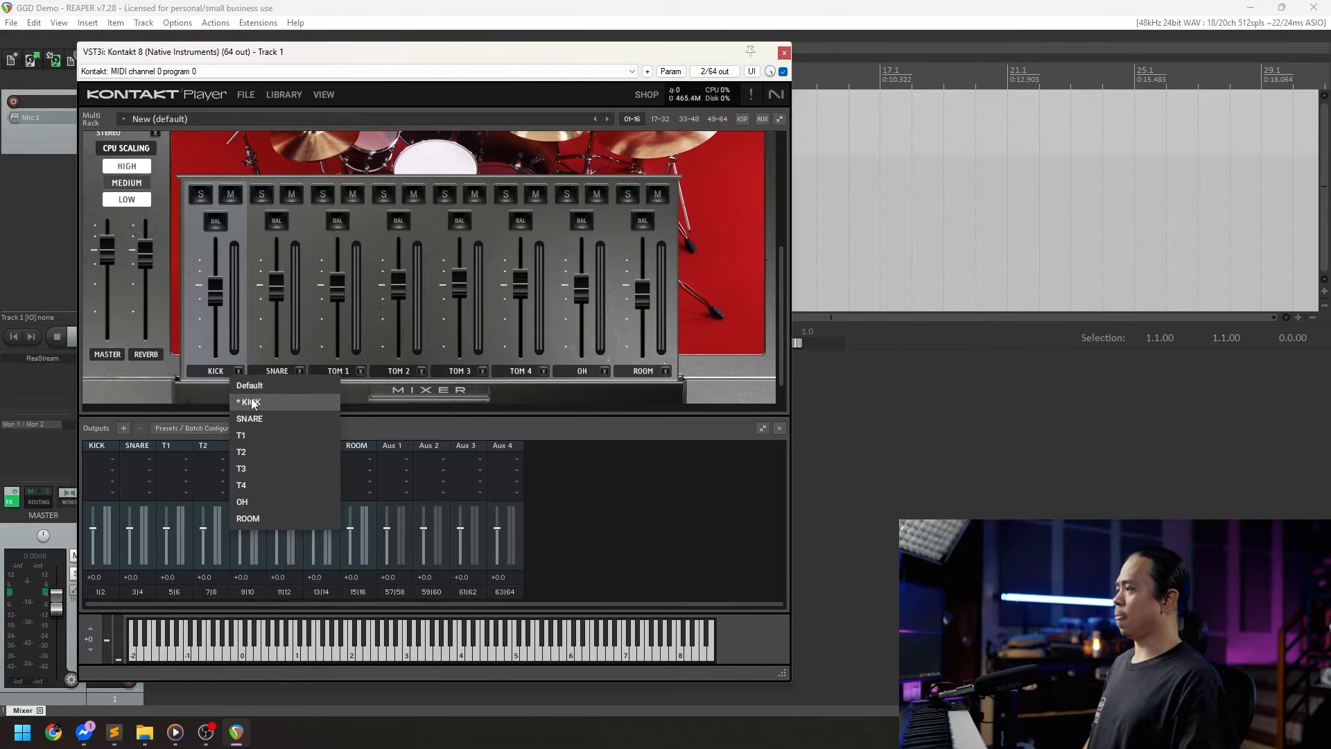
pyautogui.click(251, 401)
pyautogui.click(299, 372)
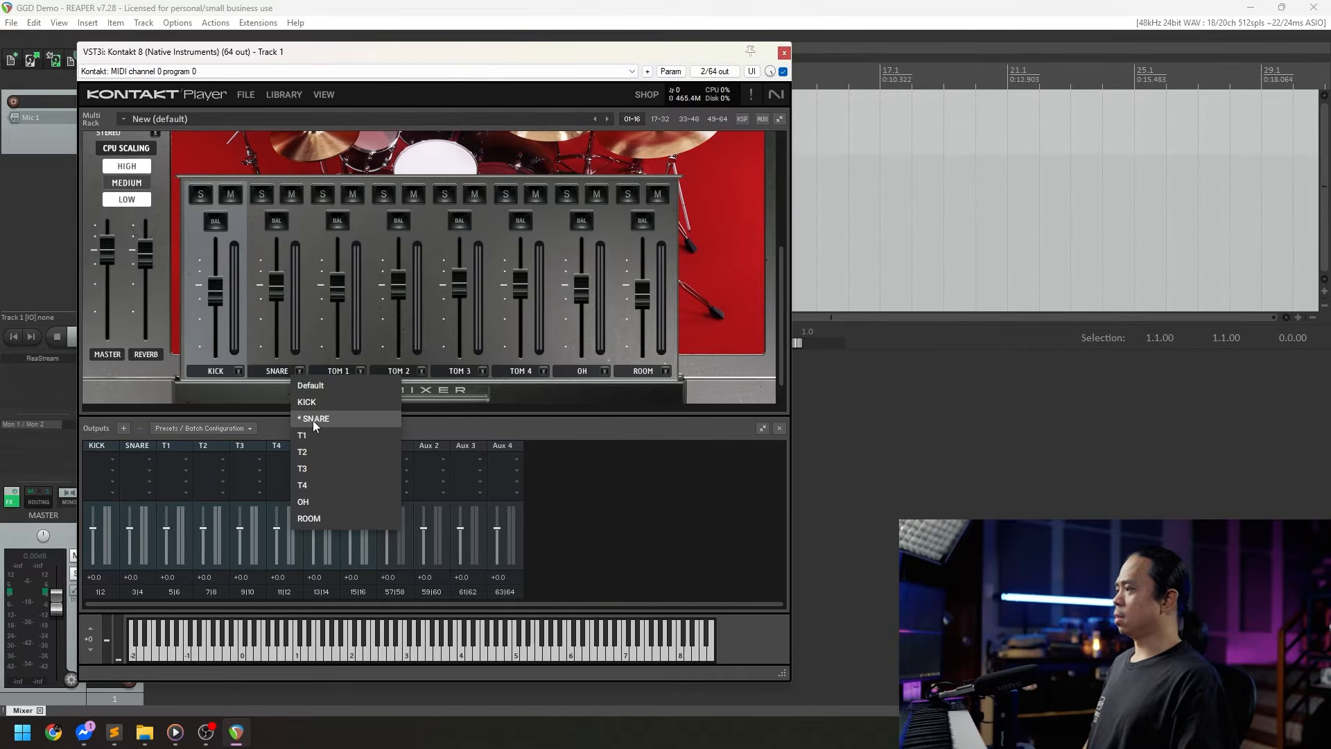
pyautogui.click(313, 420)
# Step: Route the TOM 1, TOM 2, TOM 3 and TOM 4 mixer channels to outputs T1, T2, T3 and T4
pyautogui.click(360, 371)
pyautogui.click(373, 432)
pyautogui.click(420, 372)
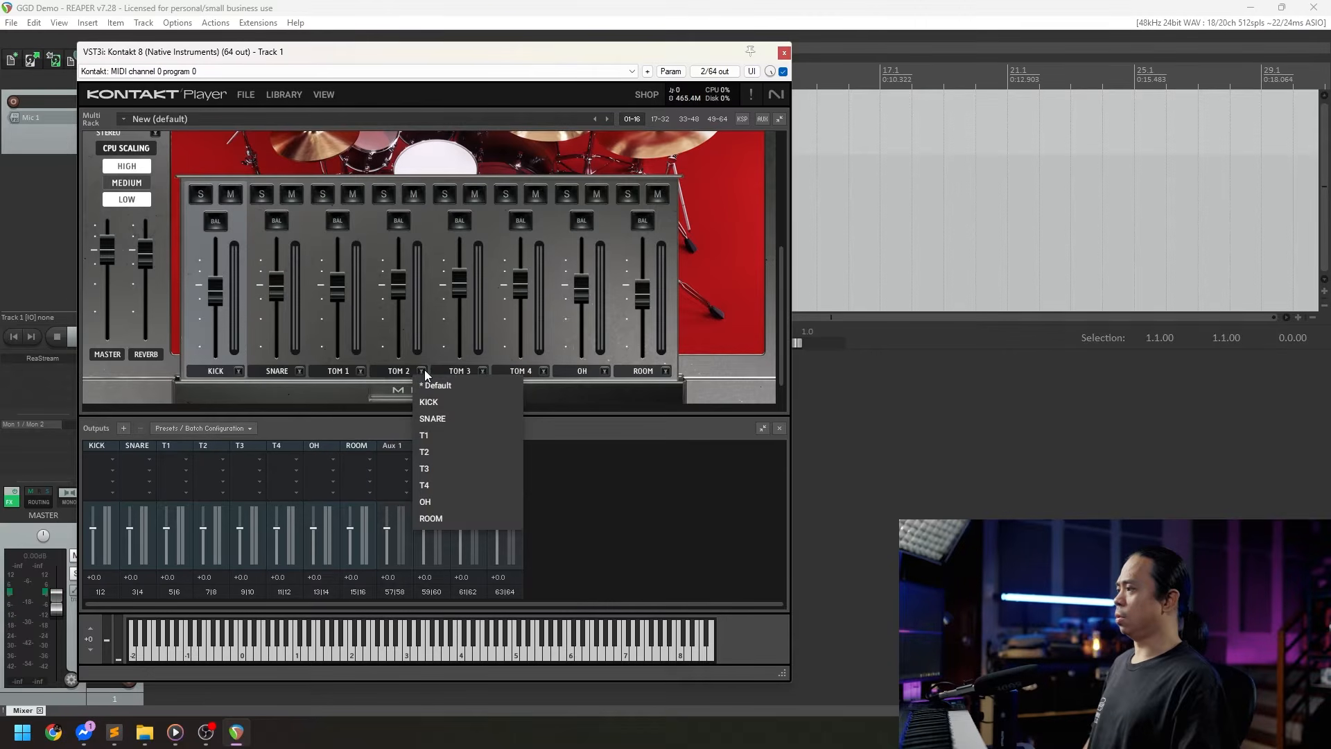
pyautogui.click(436, 450)
pyautogui.click(482, 371)
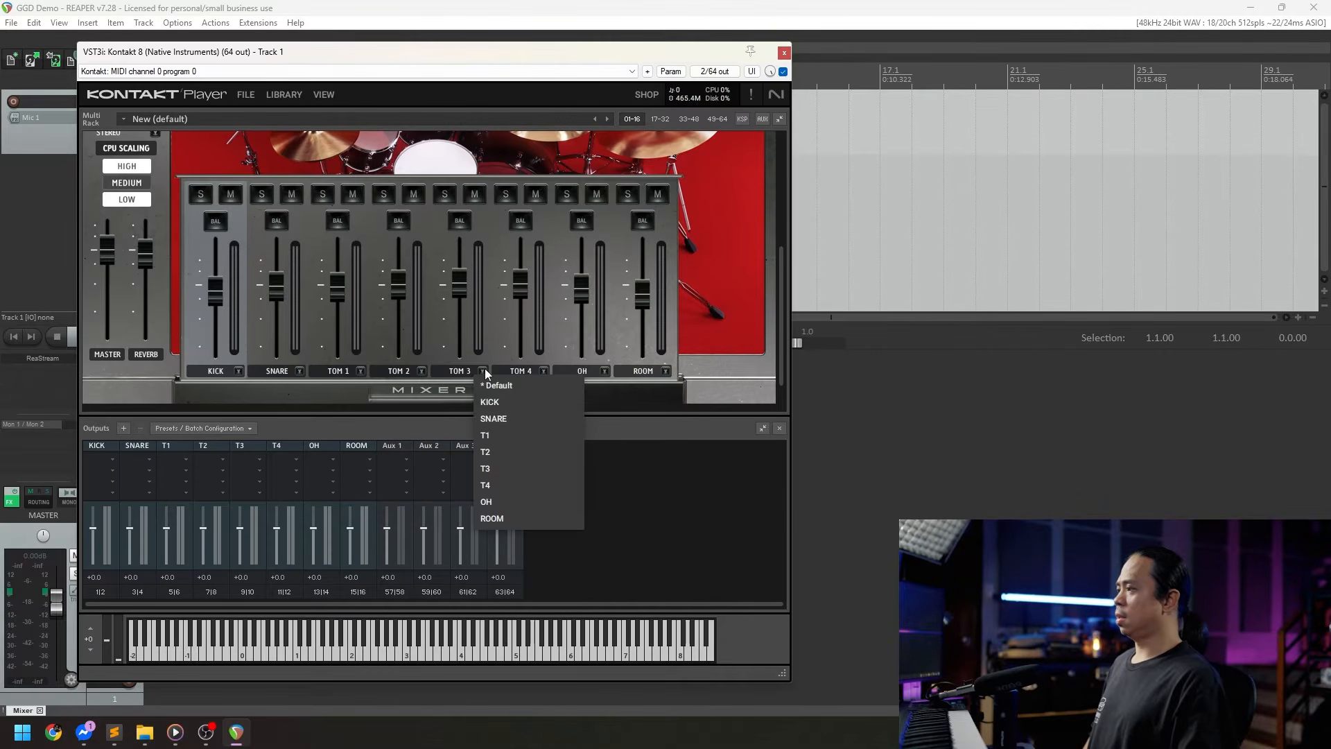
pyautogui.click(491, 470)
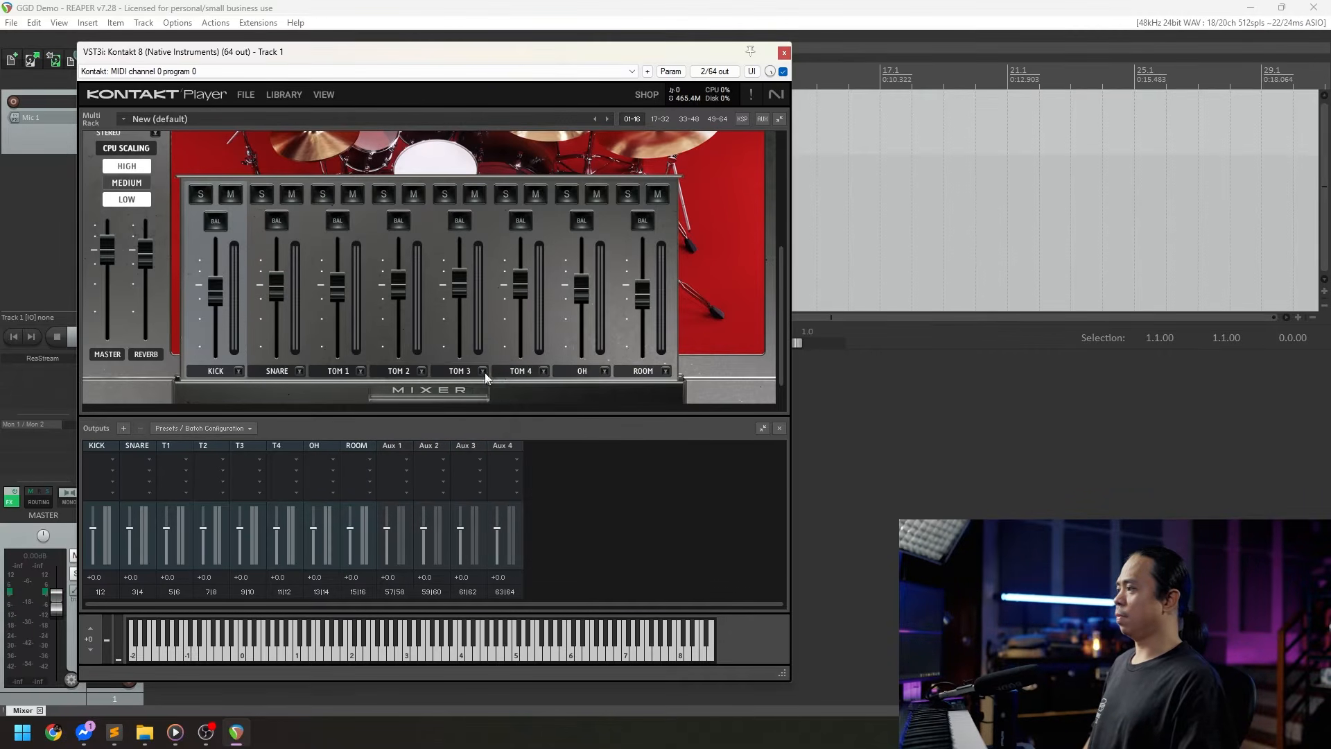
pyautogui.click(542, 372)
pyautogui.click(567, 487)
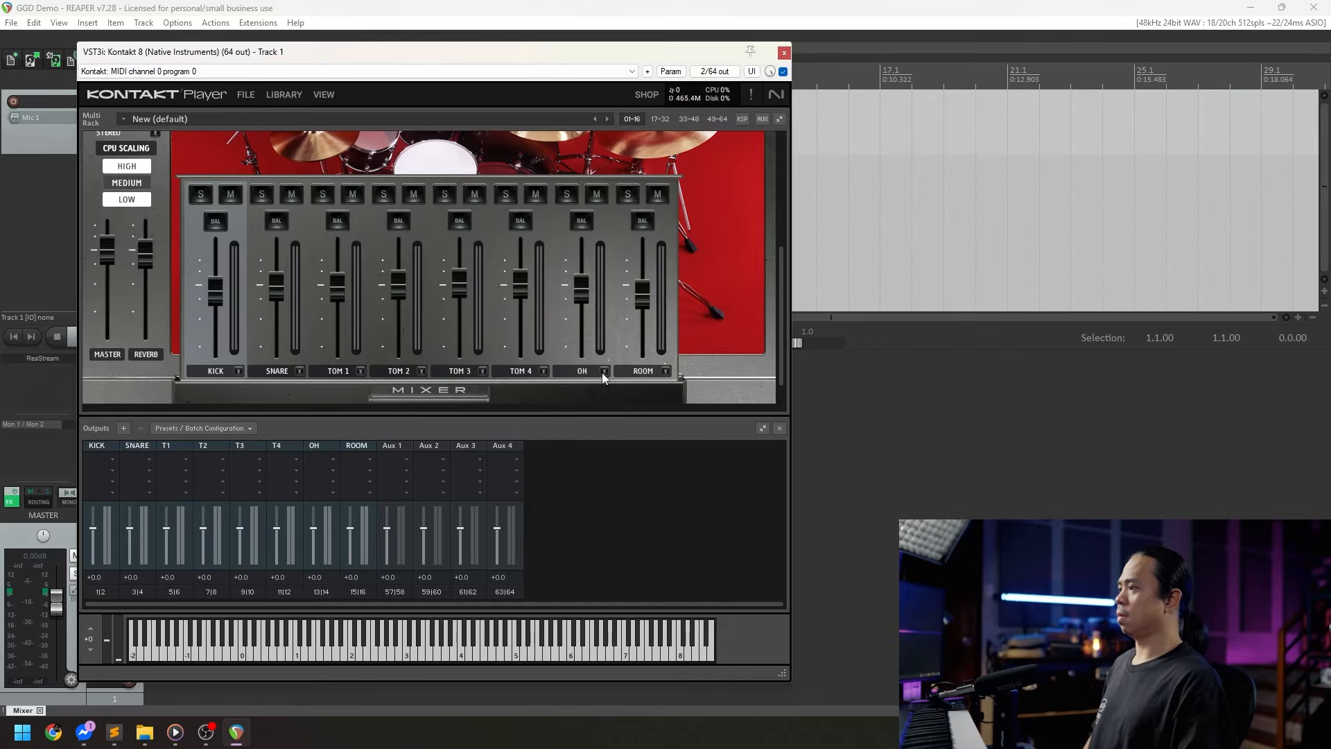
# Step: Route the OH mixer channel to the OH output and the ROOM channel to the ROOM output
pyautogui.click(603, 371)
pyautogui.click(608, 501)
pyautogui.click(666, 371)
pyautogui.click(683, 519)
# Step: Check the output assignment of every kit mixer channel from KICK through ROOM
pyautogui.click(239, 371)
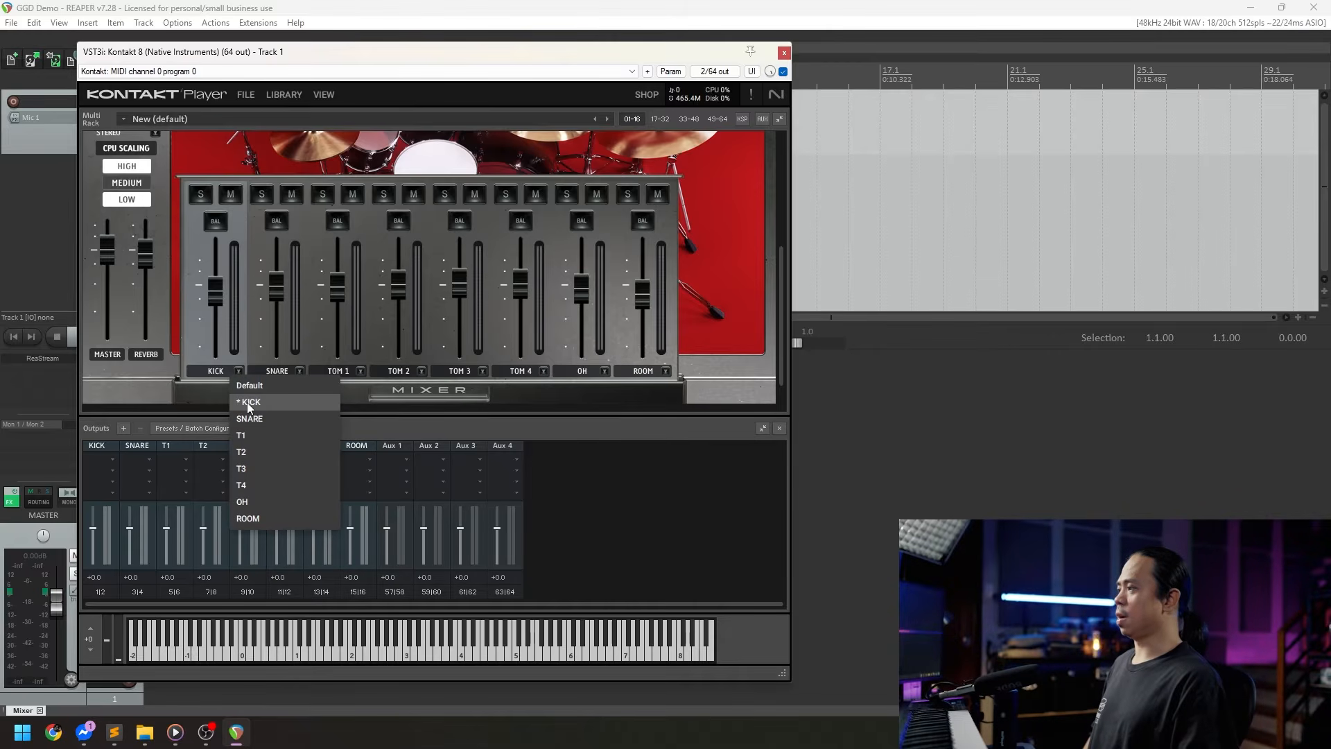
pyautogui.click(303, 368)
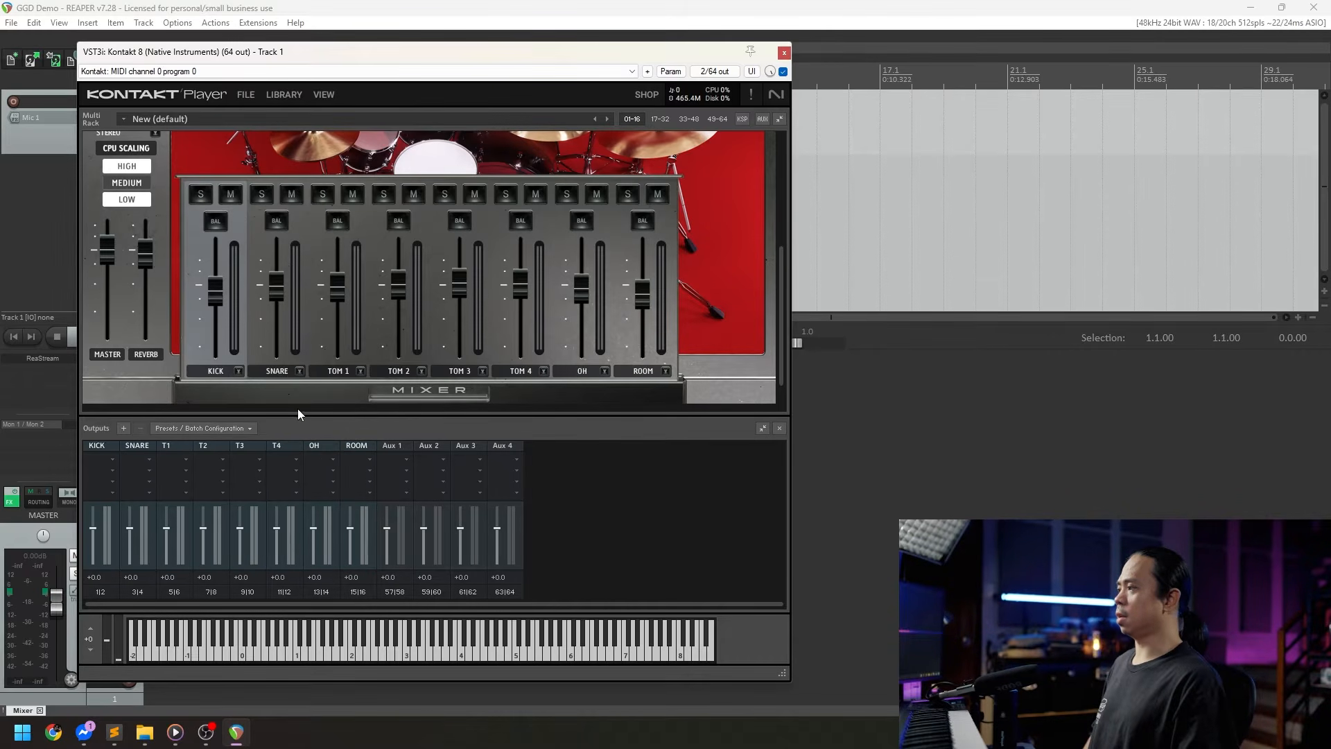
pyautogui.click(301, 371)
pyautogui.click(361, 370)
pyautogui.click(361, 370)
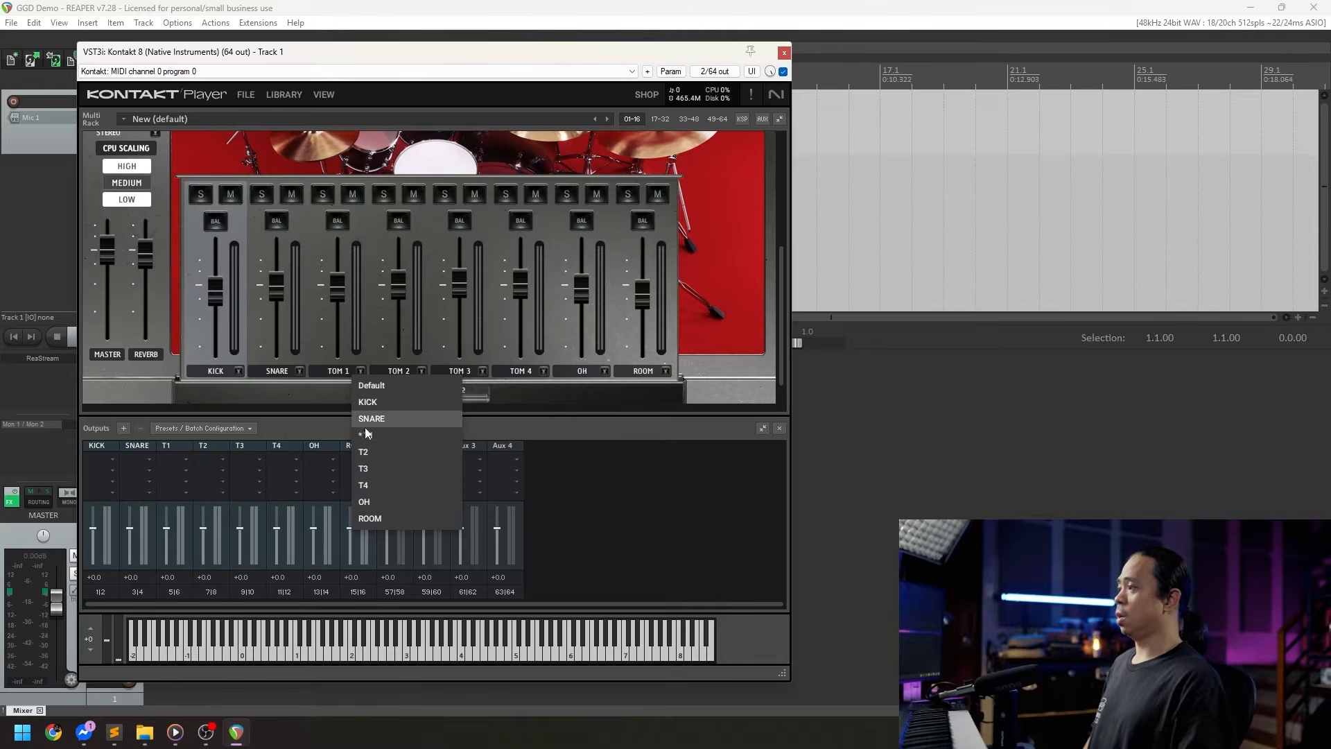
pyautogui.click(423, 370)
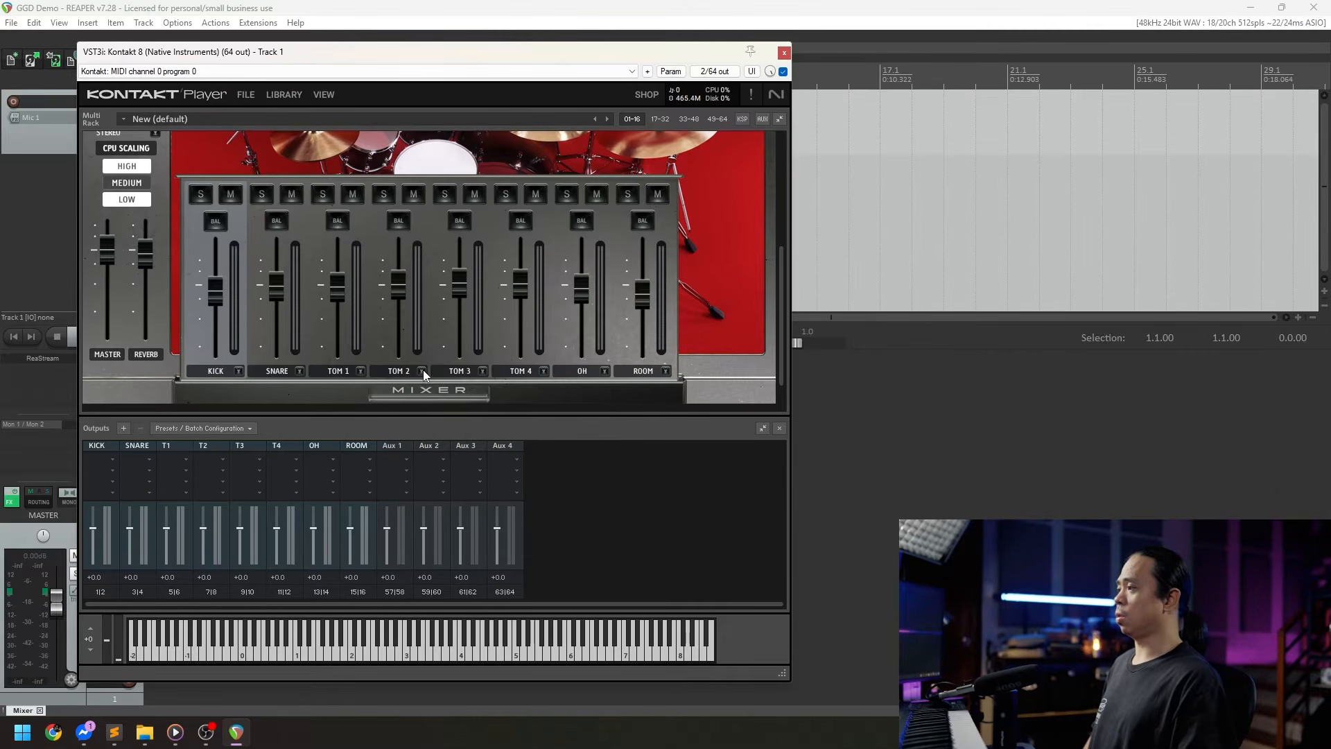
pyautogui.click(424, 370)
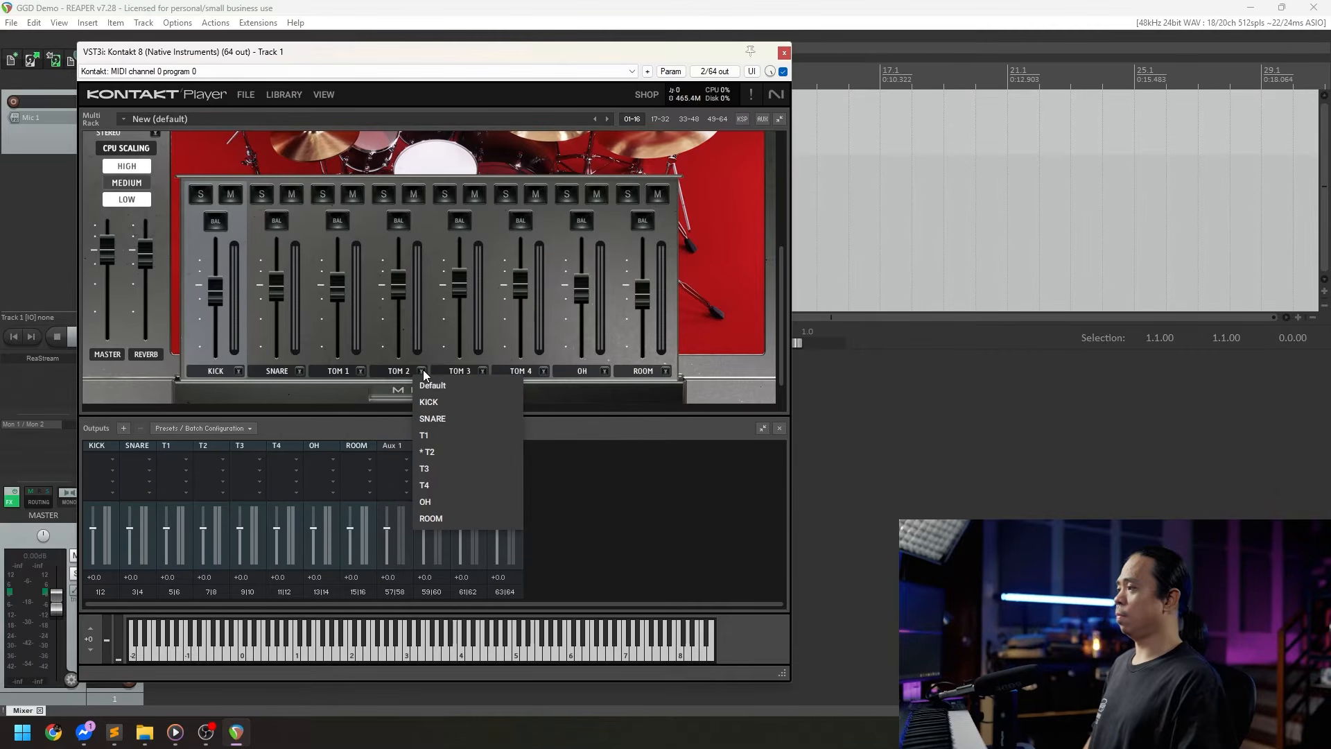
pyautogui.click(483, 369)
pyautogui.click(482, 370)
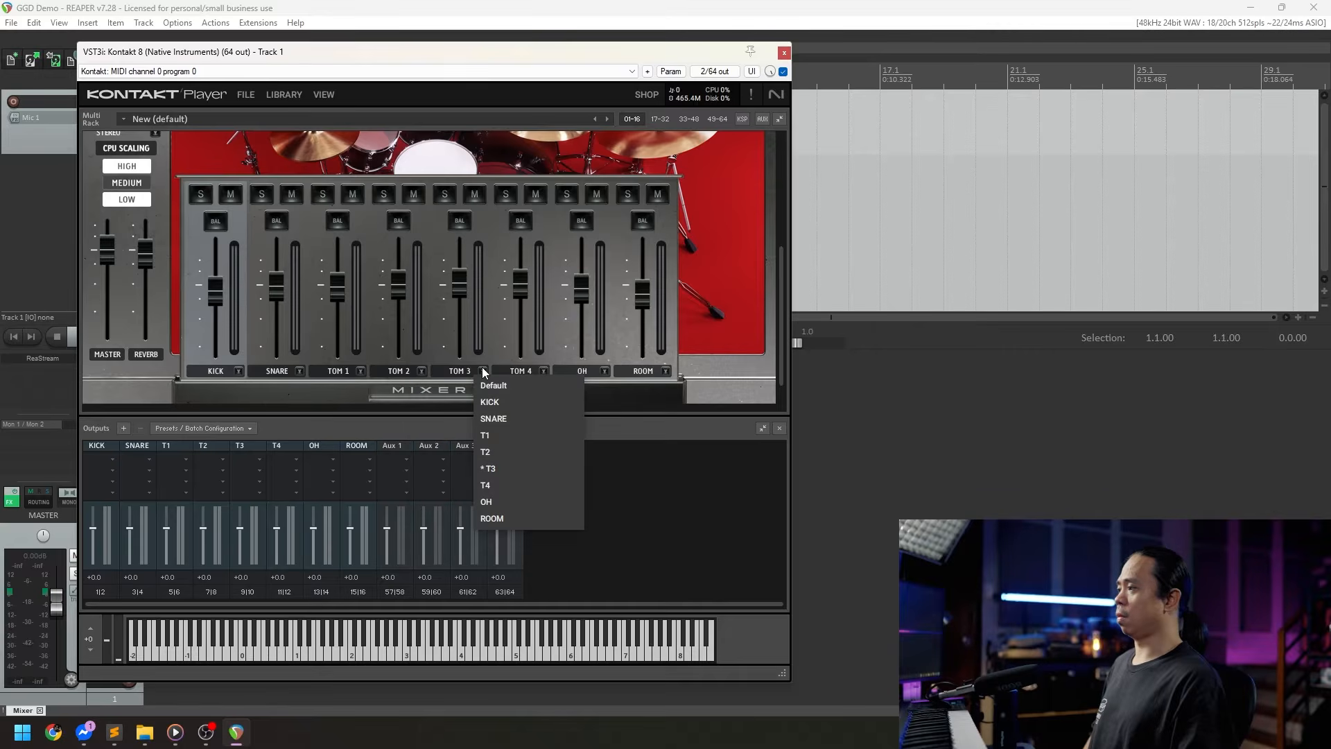
pyautogui.click(543, 370)
pyautogui.click(544, 370)
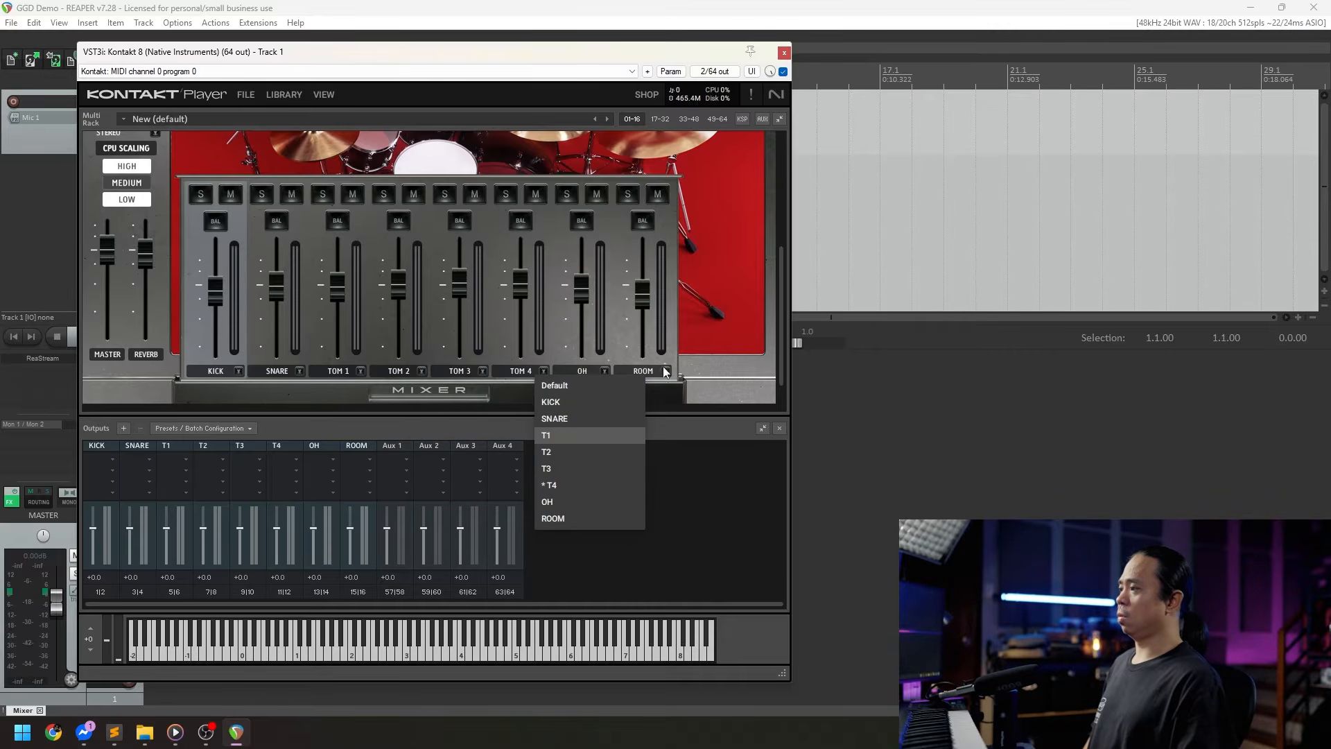
pyautogui.click(605, 371)
pyautogui.click(605, 371)
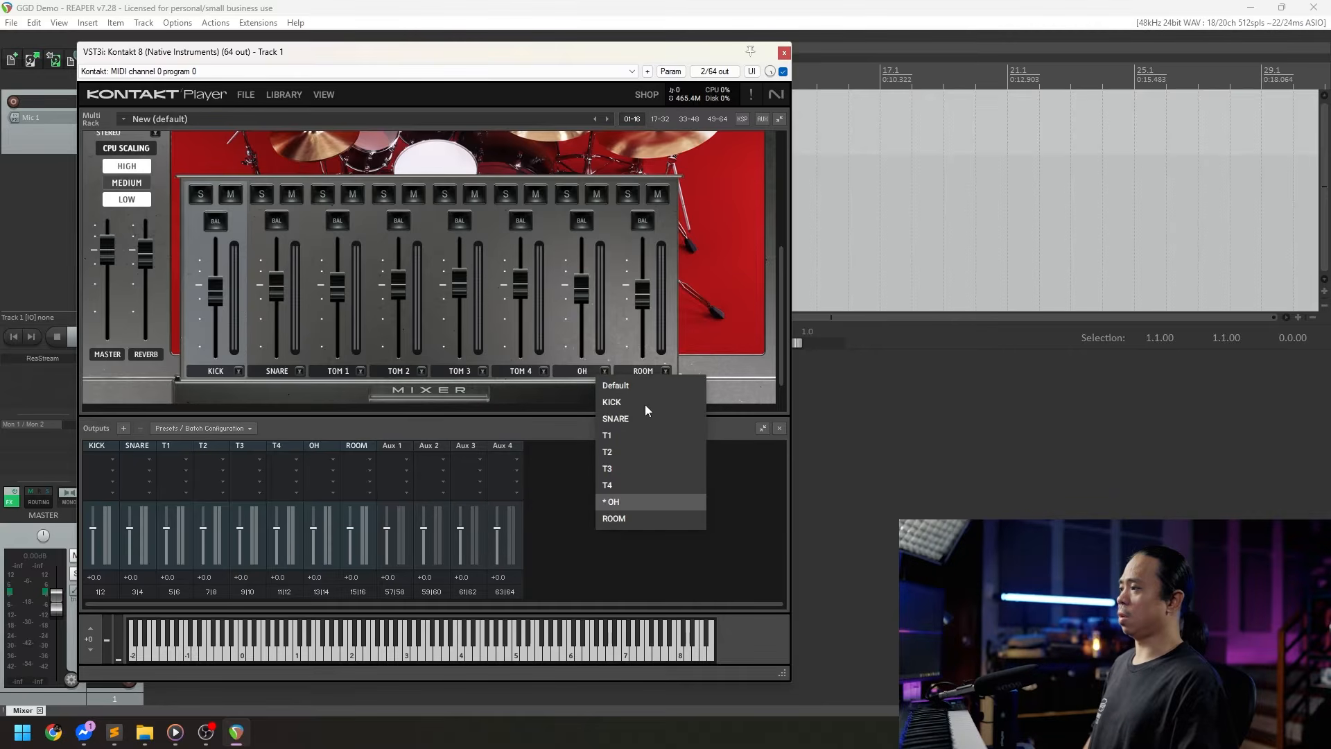
pyautogui.click(667, 370)
pyautogui.click(667, 370)
pyautogui.click(712, 348)
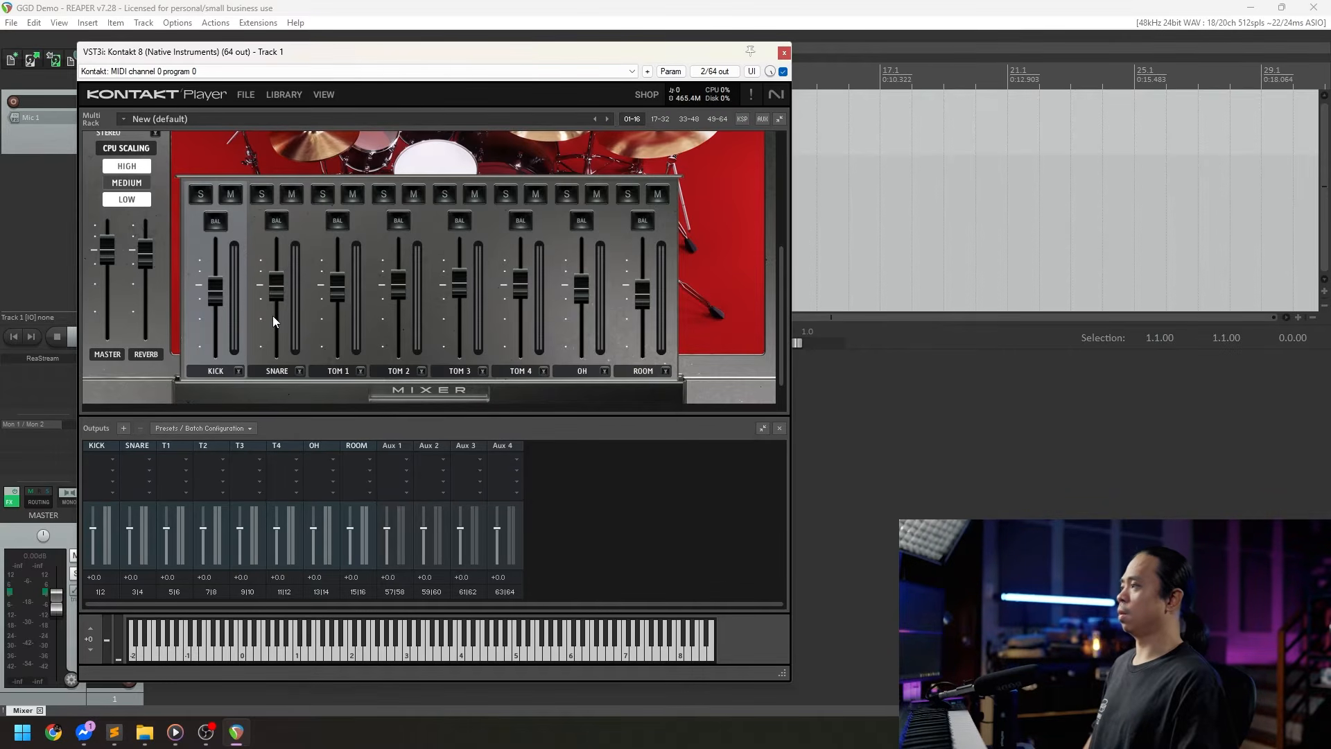
# Step: Reposition the Kontakt window and collapse the kit's mixer to expose the full drum kit
pyautogui.scroll(1, 136, 171)
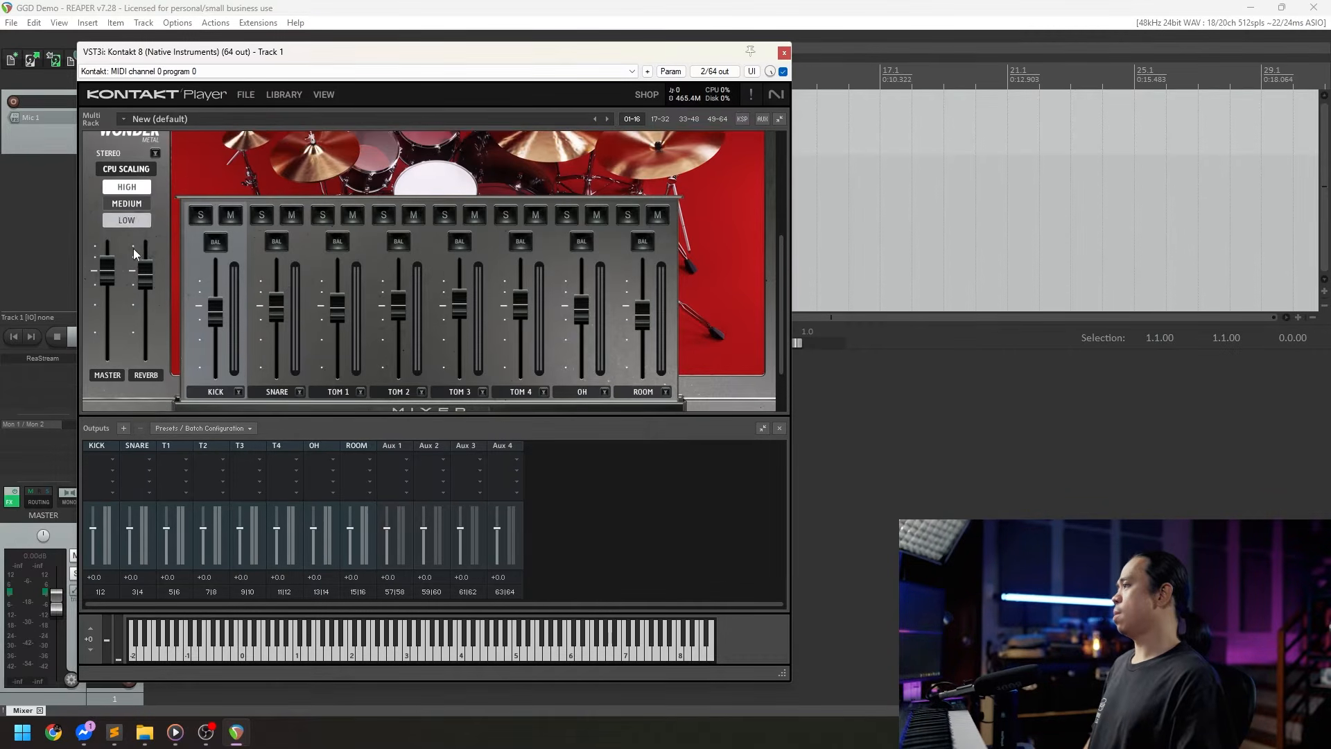
pyautogui.scroll(3, 283, 281)
pyautogui.moveTo(563, 52); pyautogui.dragTo(689, 50)
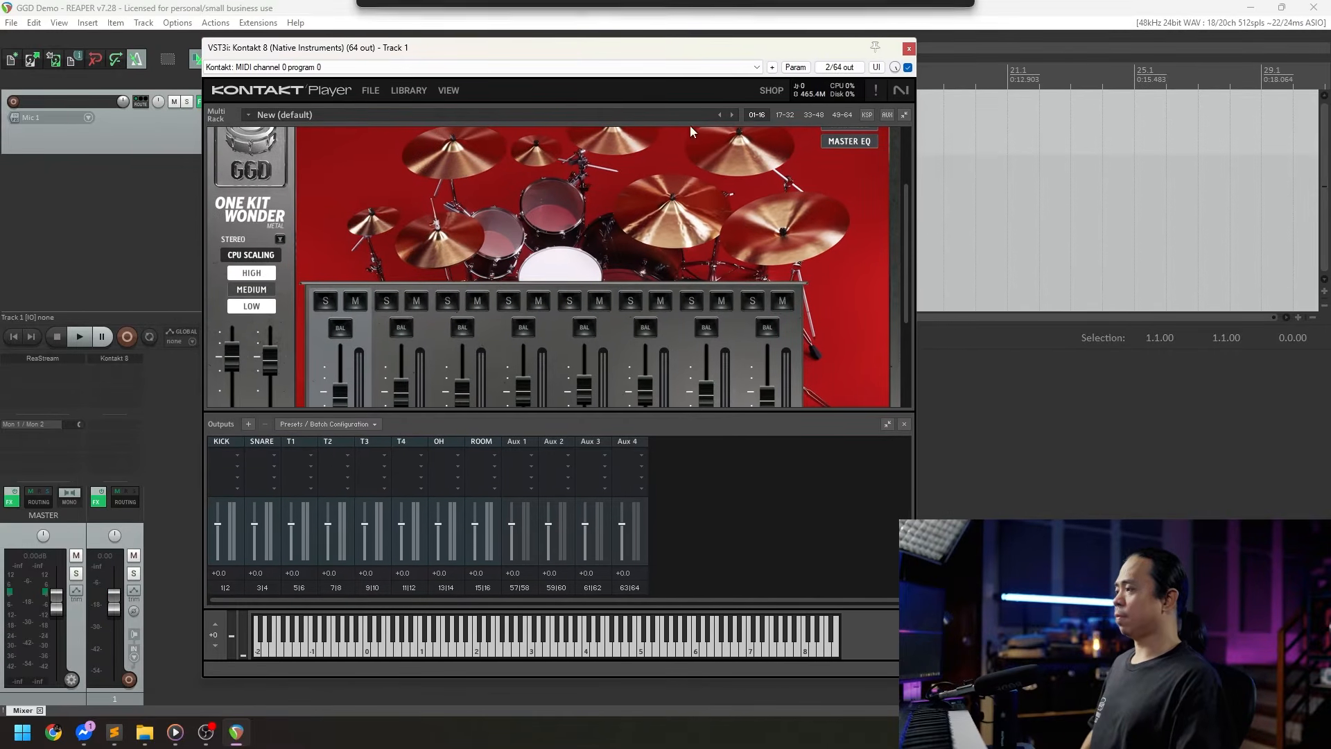
pyautogui.scroll(-3, 842, 310)
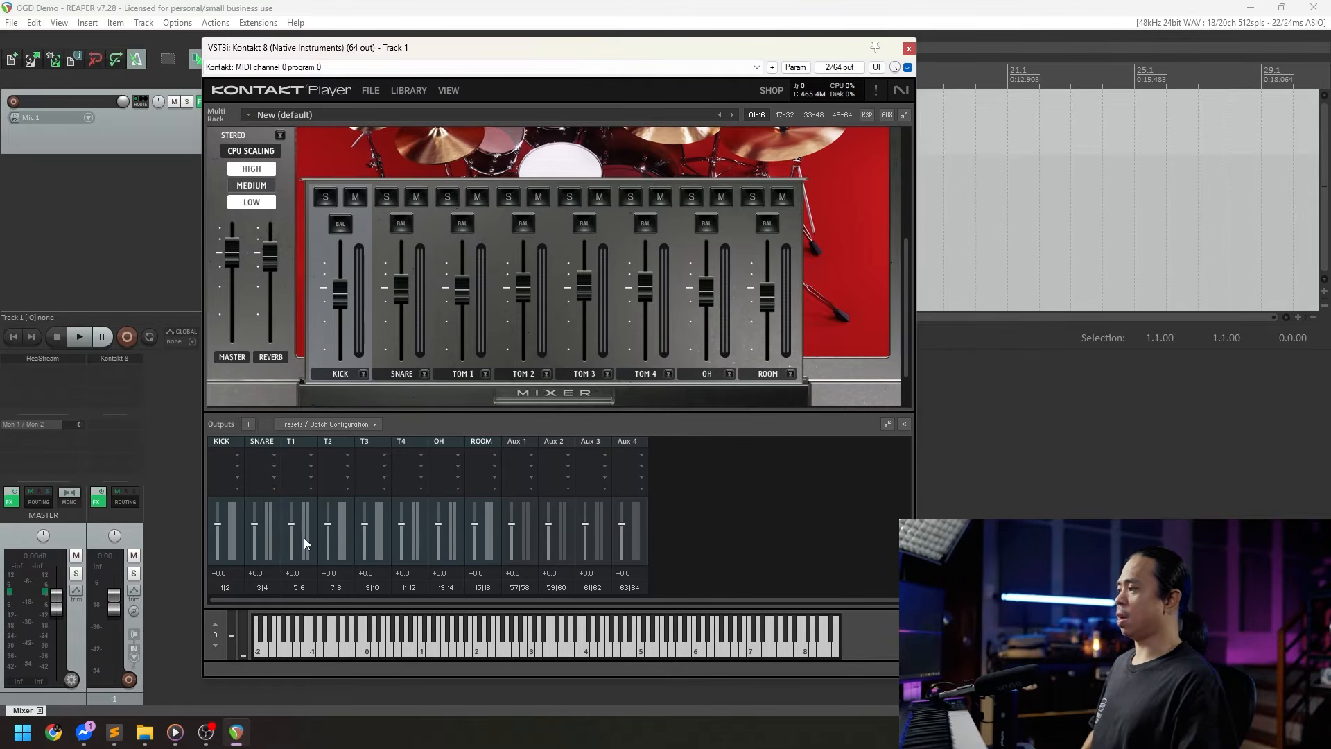
pyautogui.scroll(2, 803, 318)
pyautogui.scroll(-3, 700, 354)
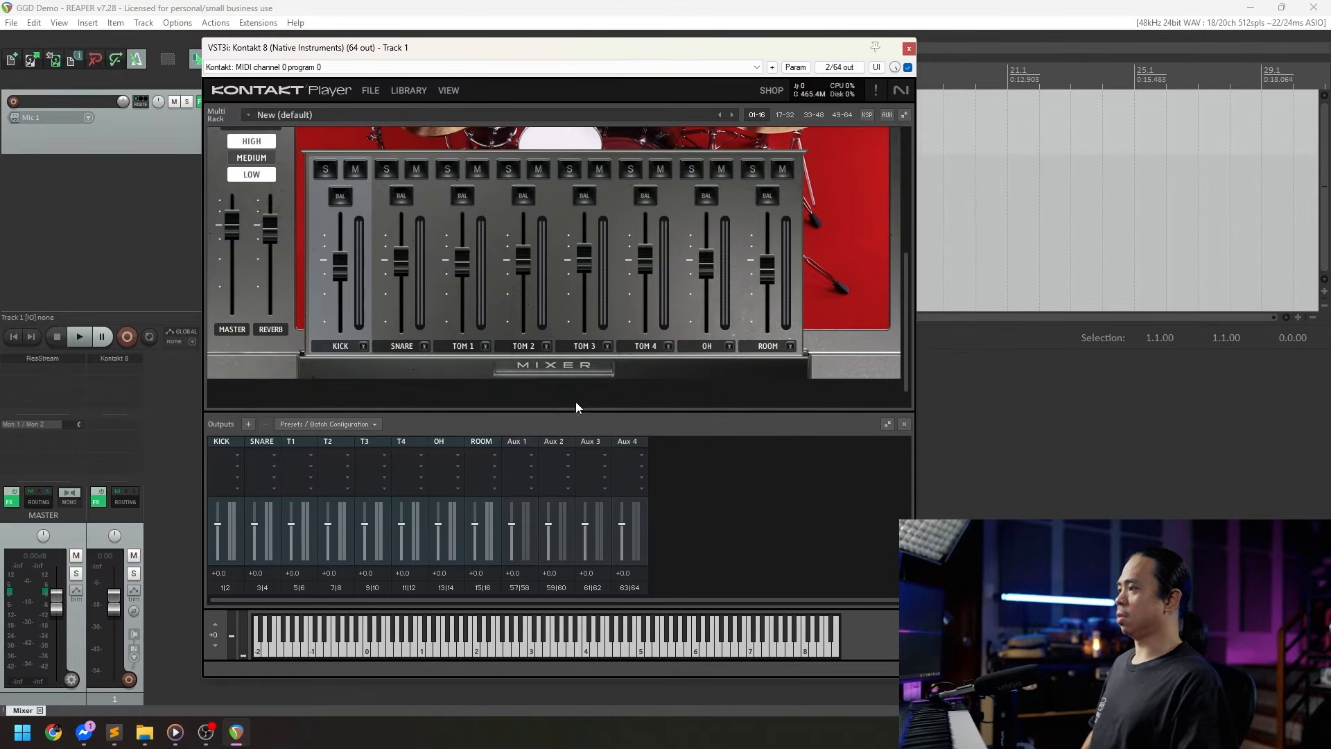
pyautogui.click(558, 373)
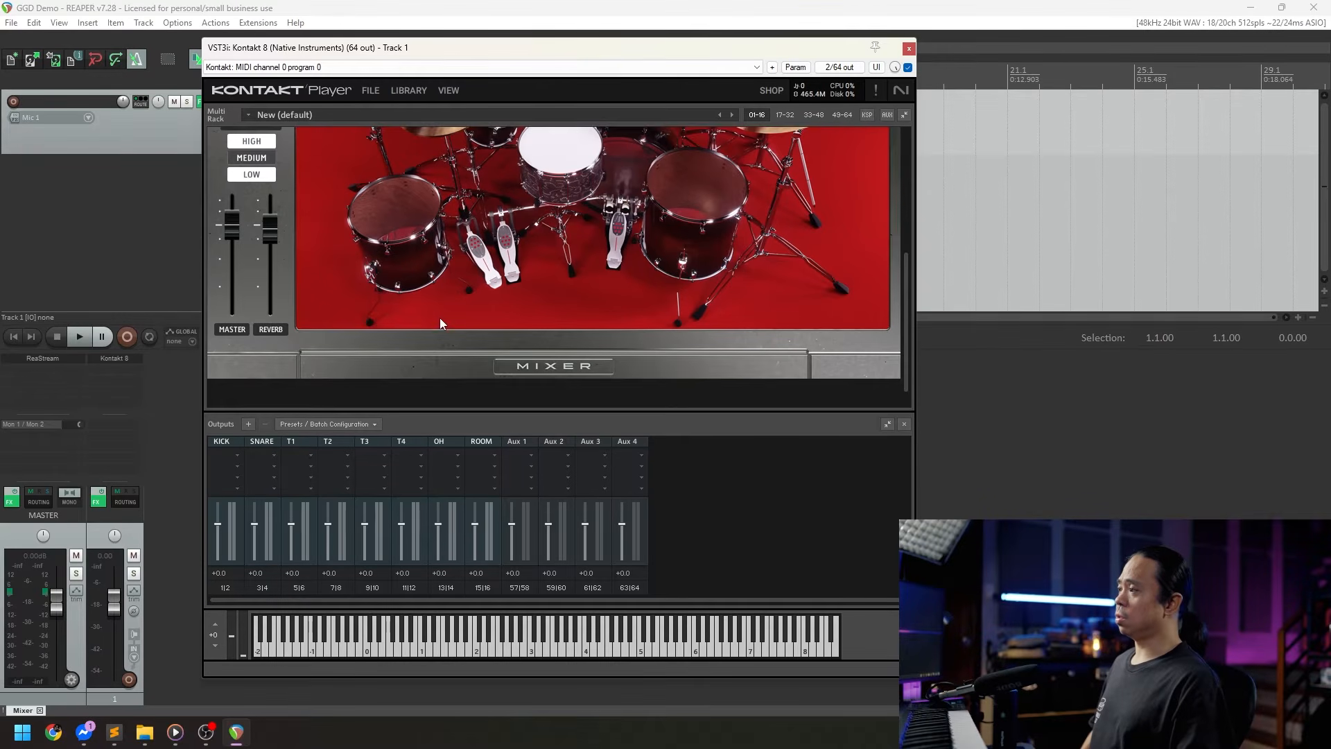
pyautogui.scroll(3, 576, 189)
pyautogui.scroll(3, 577, 189)
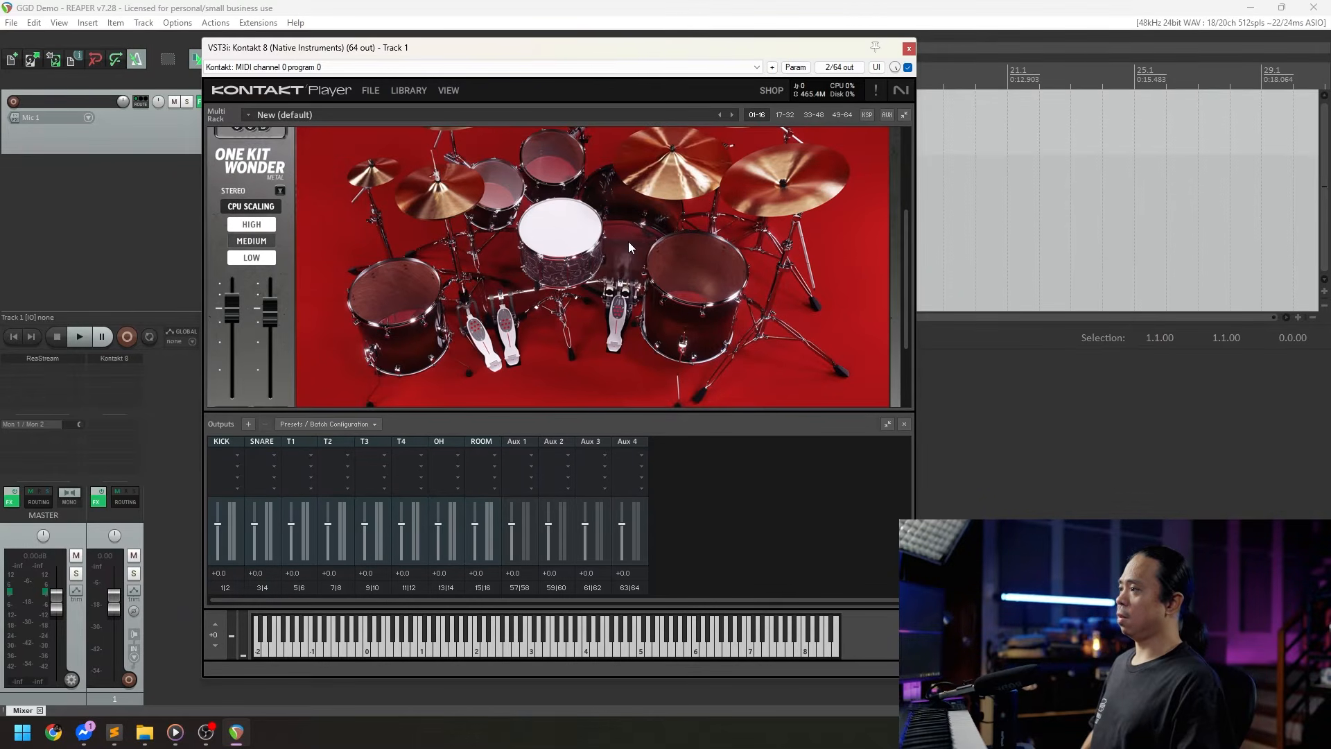
# Step: Trigger the kick drum several times to check its signal on the Kontakt output meters
pyautogui.click(630, 243)
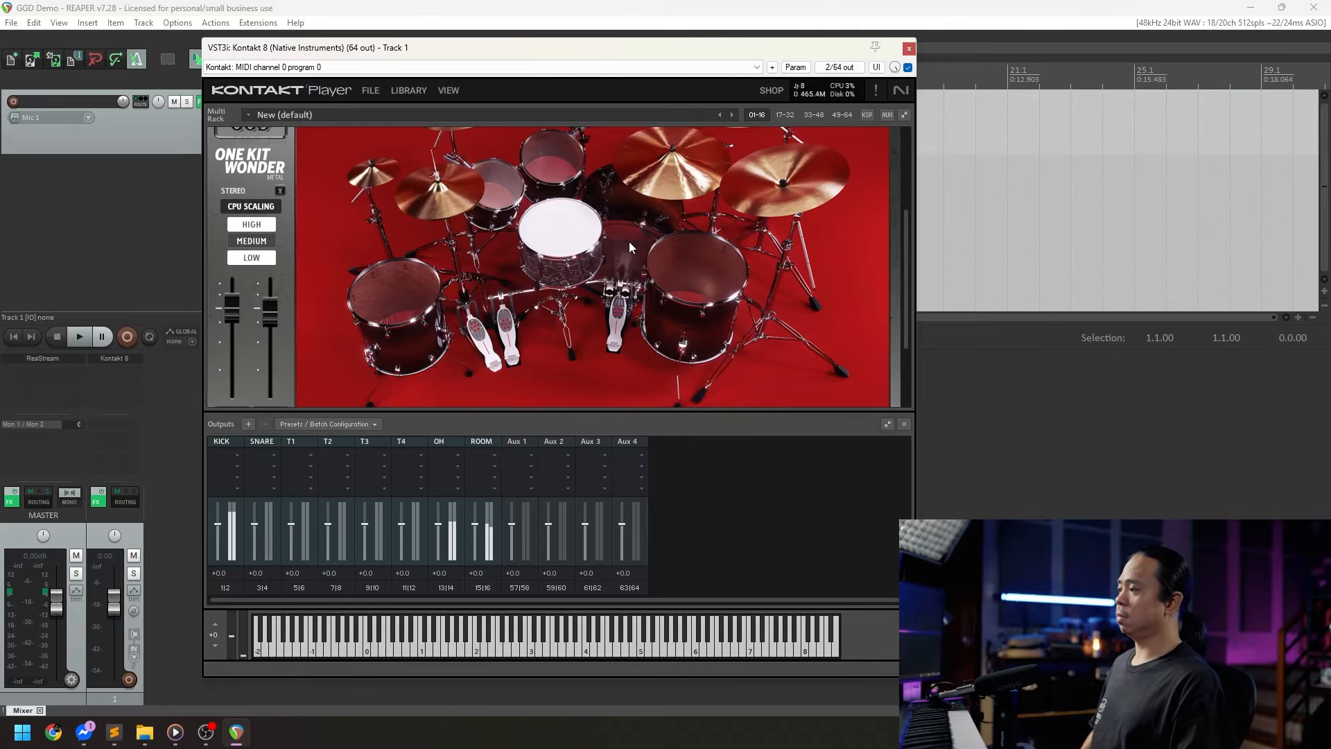
pyautogui.click(629, 242)
pyautogui.click(630, 243)
pyautogui.click(630, 243)
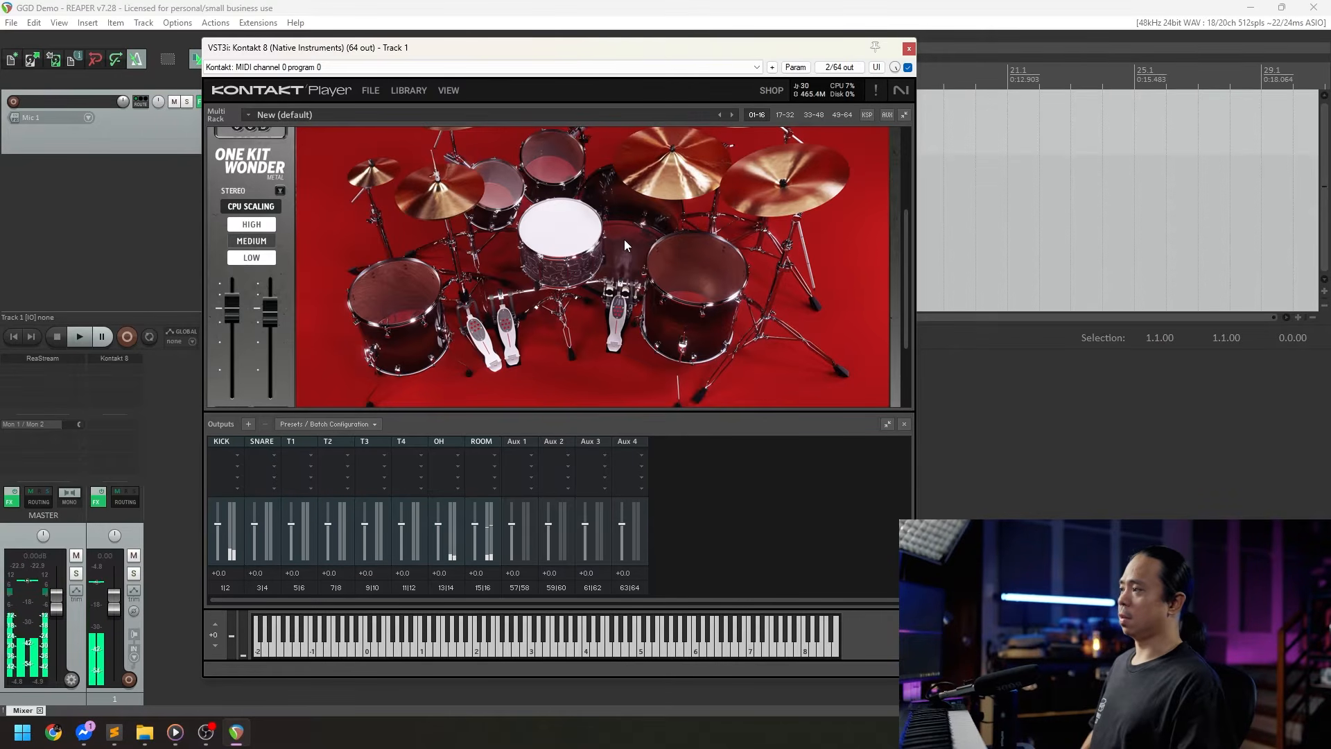
# Step: Trigger the snare drum repeatedly to check its signal on the Kontakt output meters
pyautogui.click(554, 225)
pyautogui.click(558, 235)
pyautogui.click(560, 235)
pyautogui.click(563, 238)
pyautogui.click(564, 238)
pyautogui.click(564, 239)
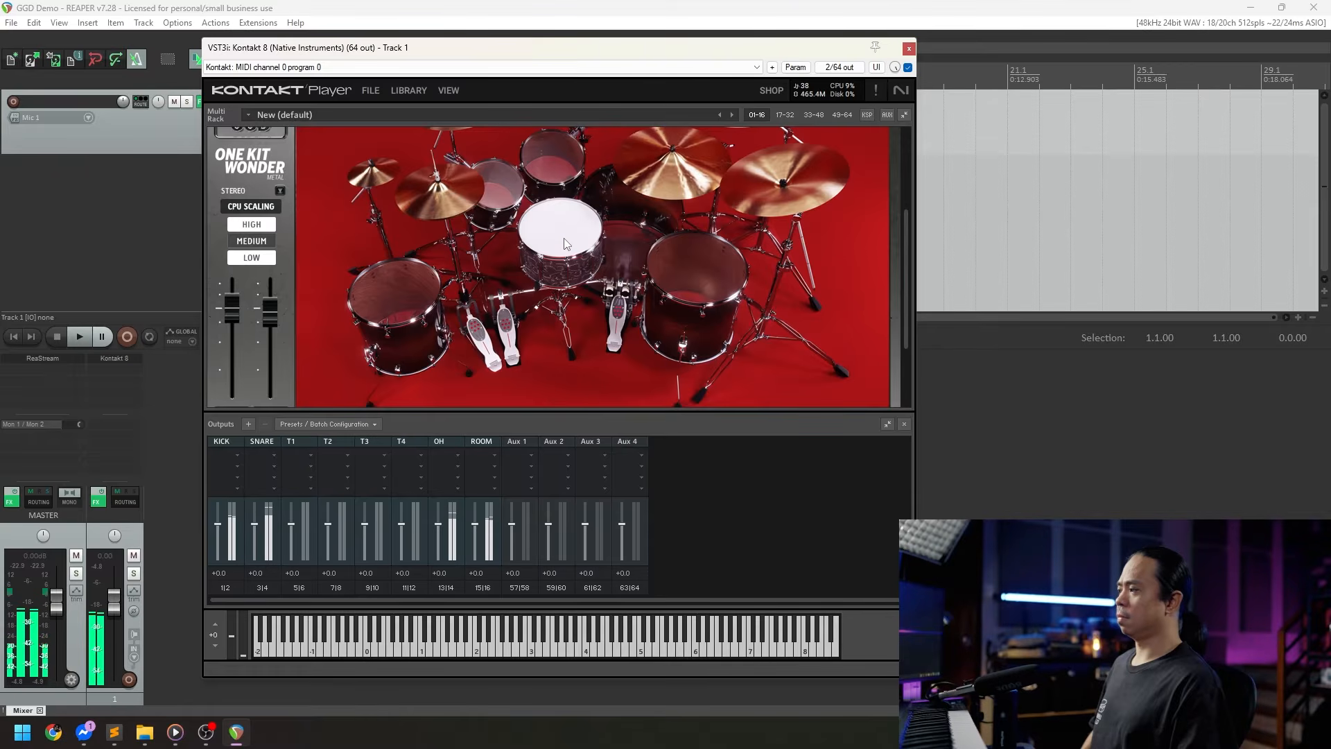
# Step: Trigger the snare and the two rack toms to check their signals on the Kontakt output meters
pyautogui.click(579, 239)
pyautogui.click(579, 238)
pyautogui.click(577, 236)
pyautogui.click(506, 193)
pyautogui.click(551, 166)
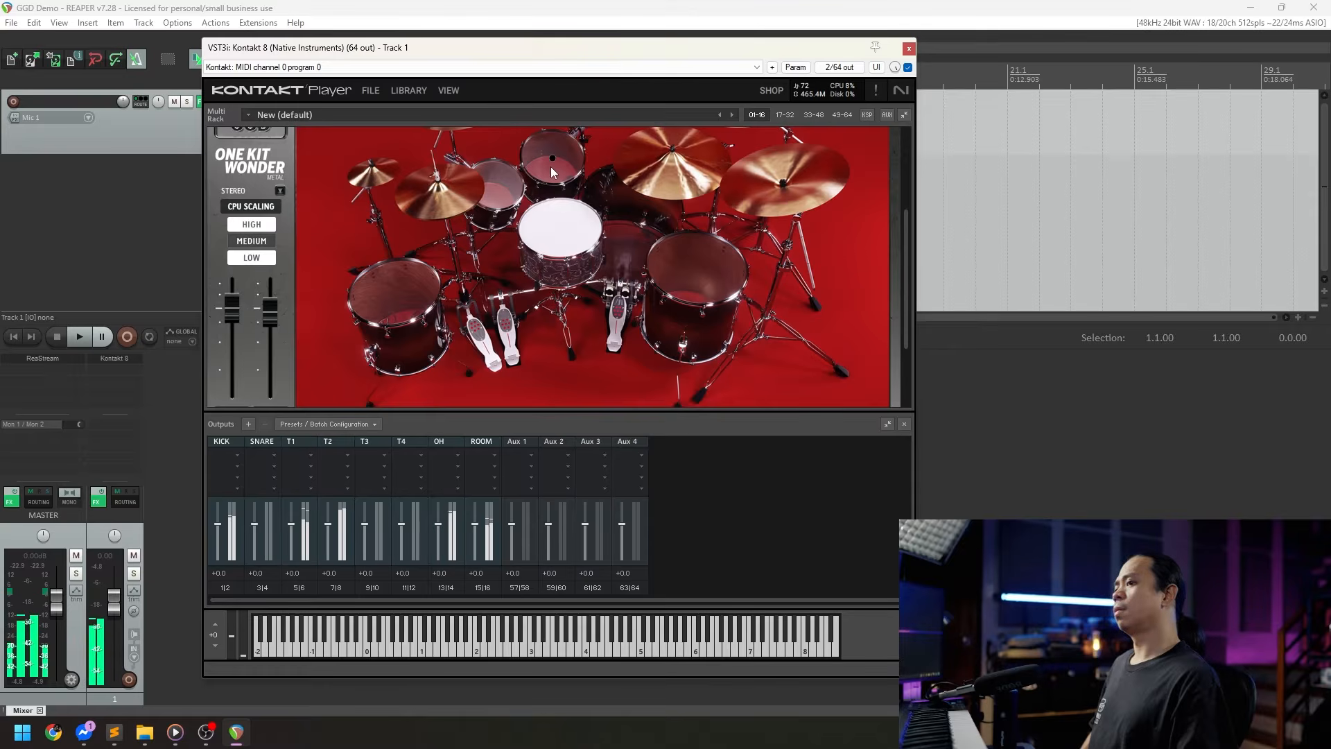
# Step: Add the L2 Stereo limiter to the master track
pyautogui.doubleClick(50, 374)
pyautogui.write('l2')
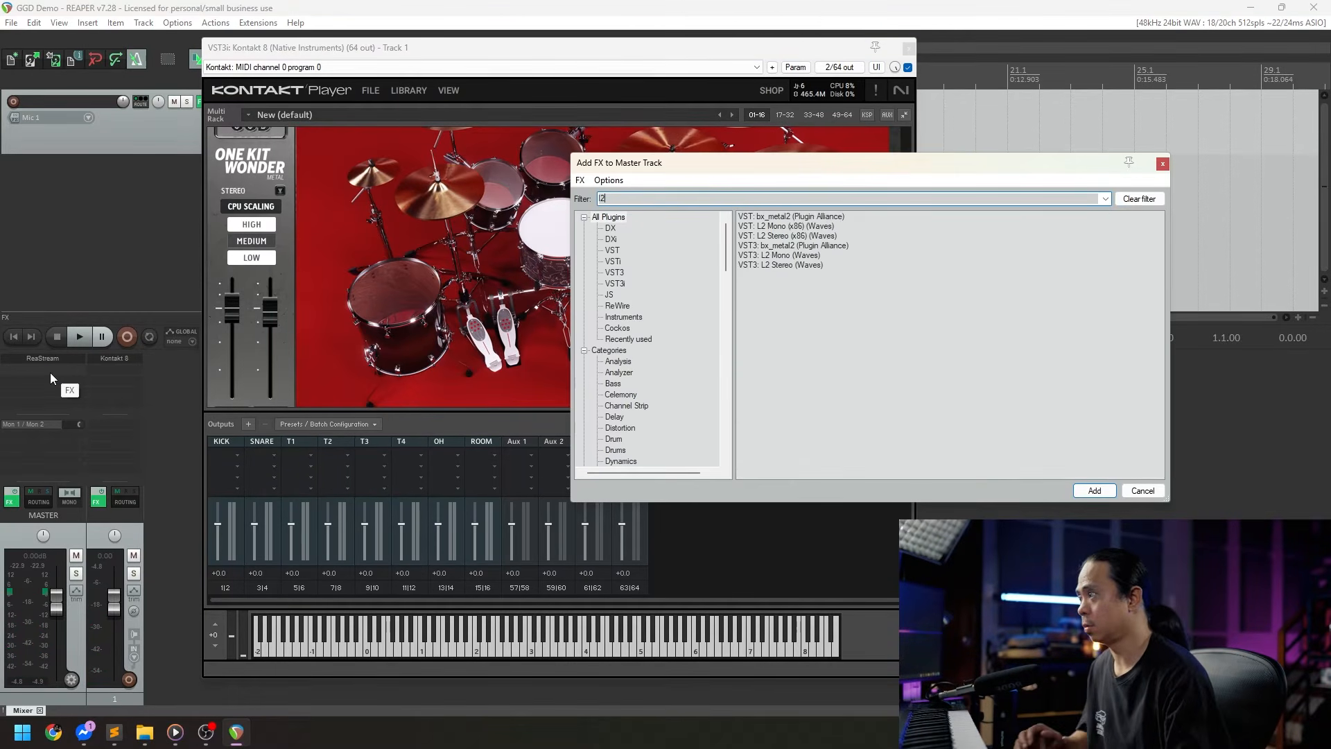
pyautogui.click(786, 236)
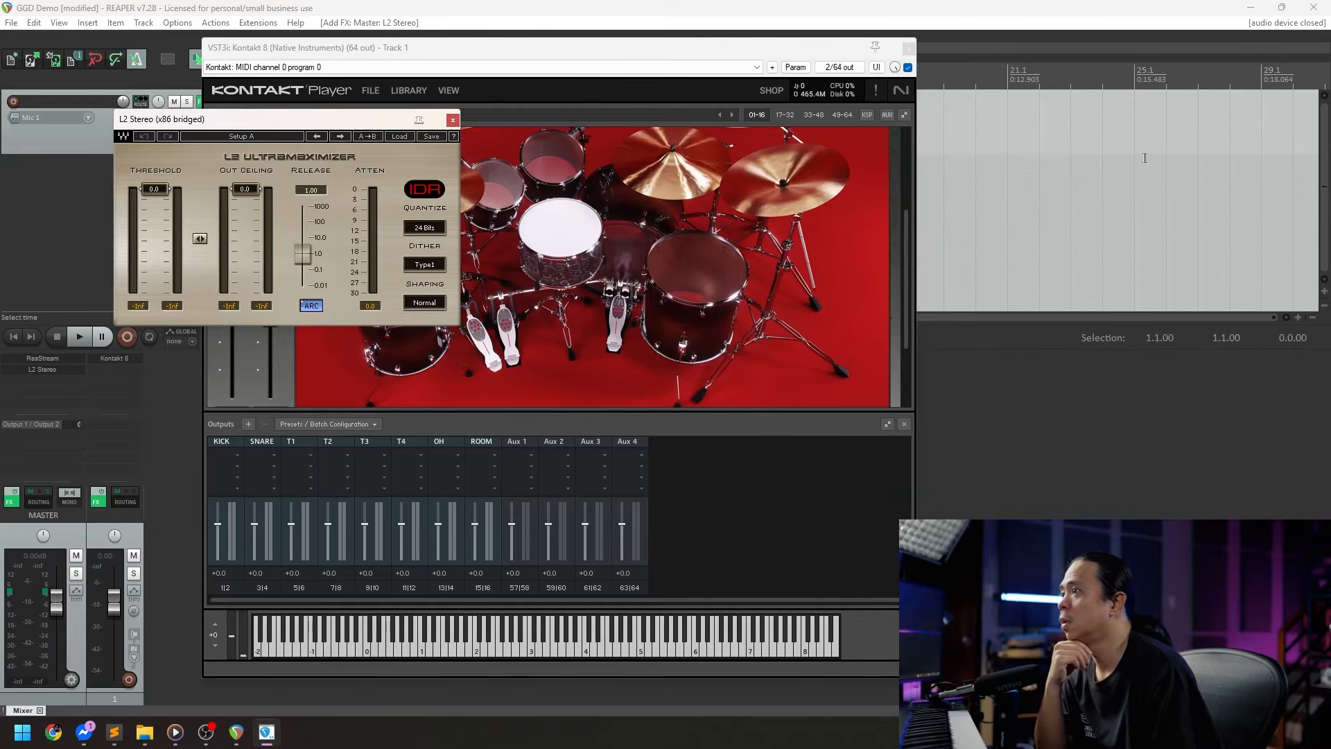
# Step: Set L2's threshold to -5.4, disable ARC, set dither and shaping to None, and place it ahead of ReaStream in the master chain
pyautogui.moveTo(165, 202); pyautogui.dragTo(165, 220)
pyautogui.click(315, 306)
pyautogui.click(444, 301)
pyautogui.click(424, 264)
pyautogui.moveTo(74, 369); pyautogui.dragTo(51, 358)
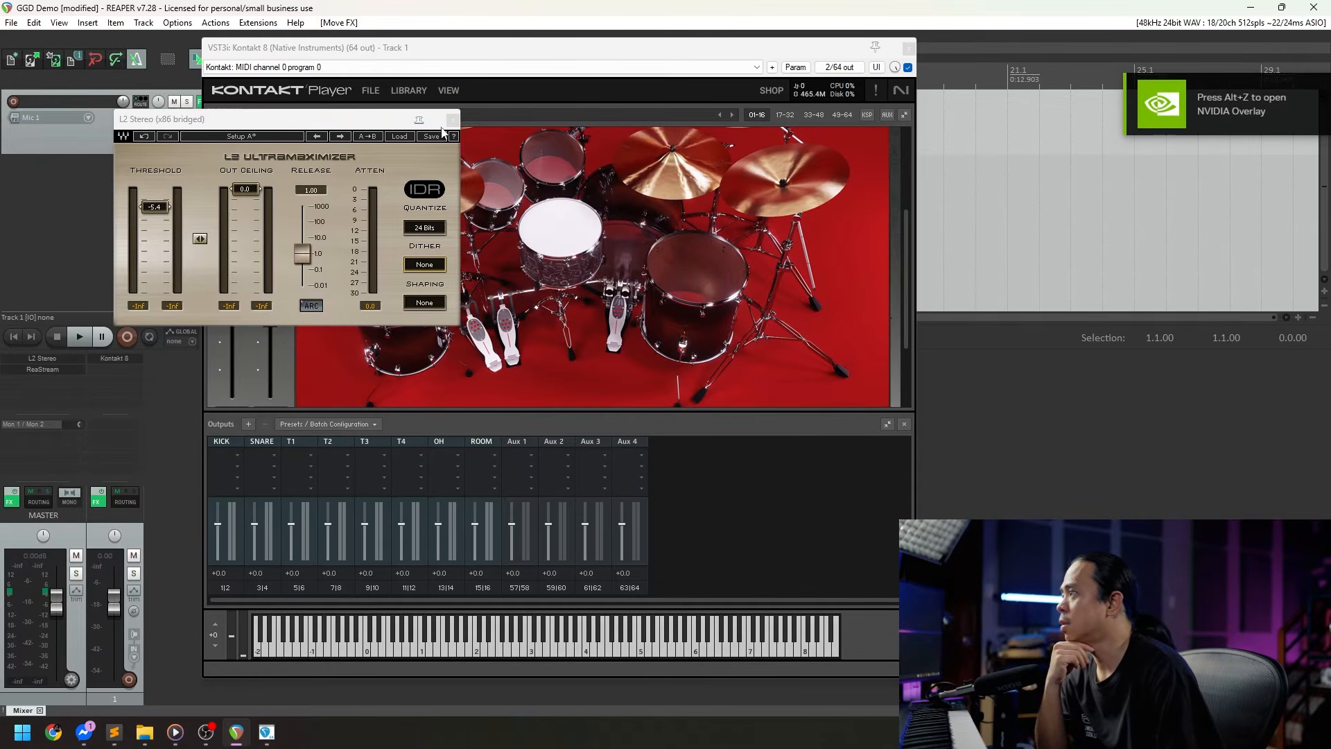
pyautogui.moveTo(429, 119); pyautogui.dragTo(333, 125)
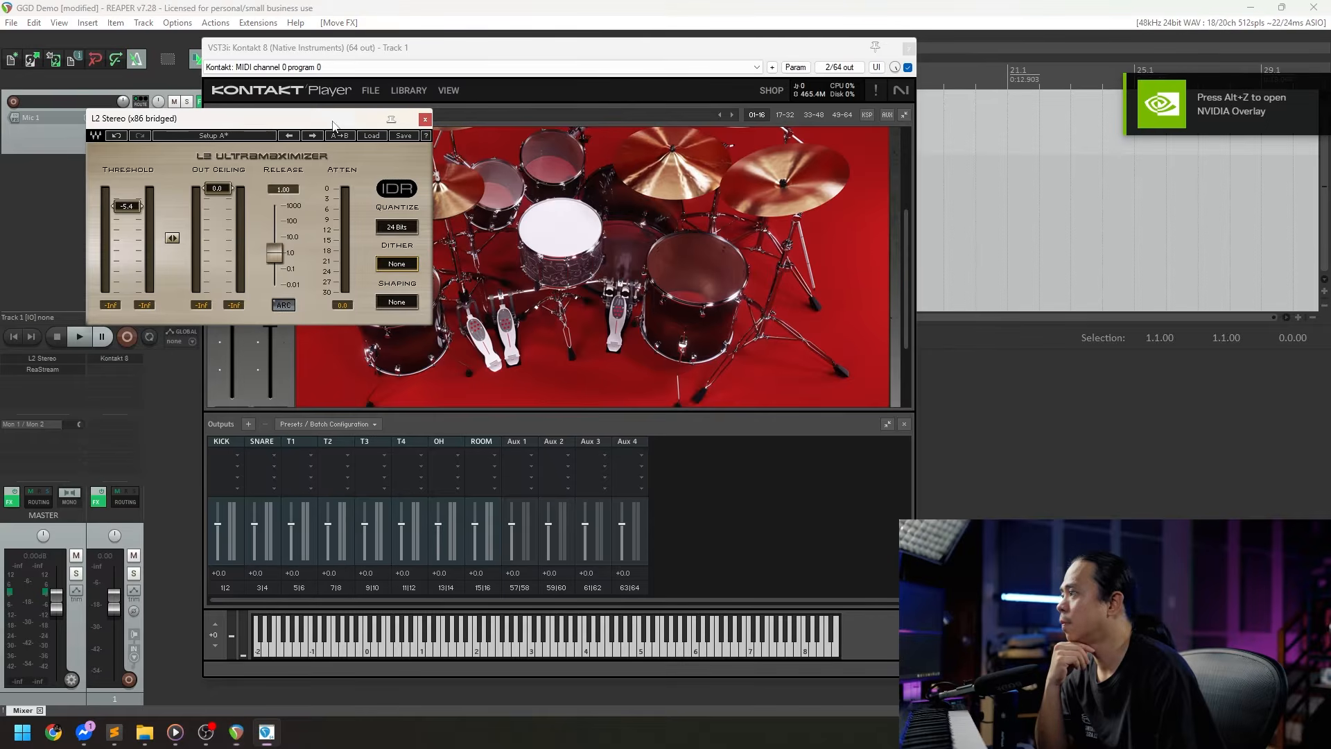
# Step: Trigger the kick, snare, rack toms and one floor tom to check the limiting and output meters
pyautogui.click(624, 248)
pyautogui.click(610, 251)
pyautogui.click(569, 235)
pyautogui.click(569, 236)
pyautogui.click(569, 236)
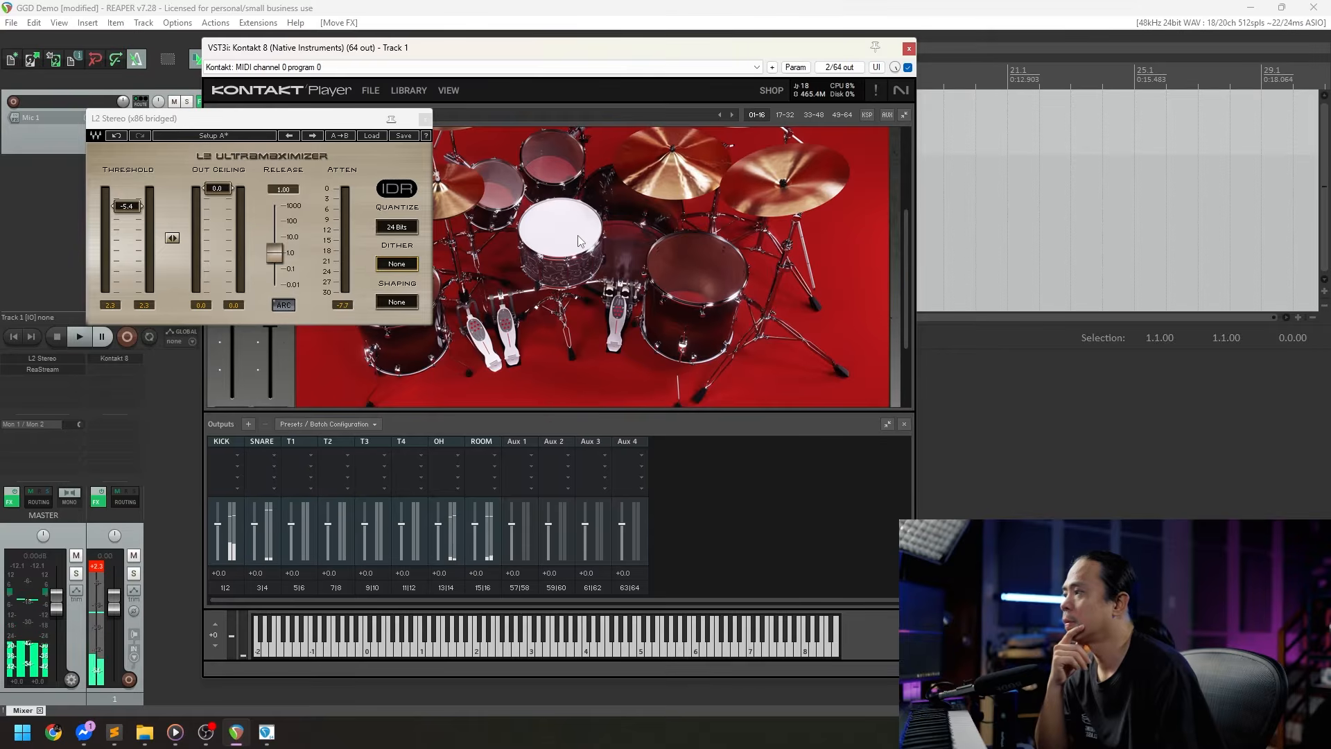
pyautogui.click(551, 160)
pyautogui.click(504, 190)
pyautogui.click(692, 277)
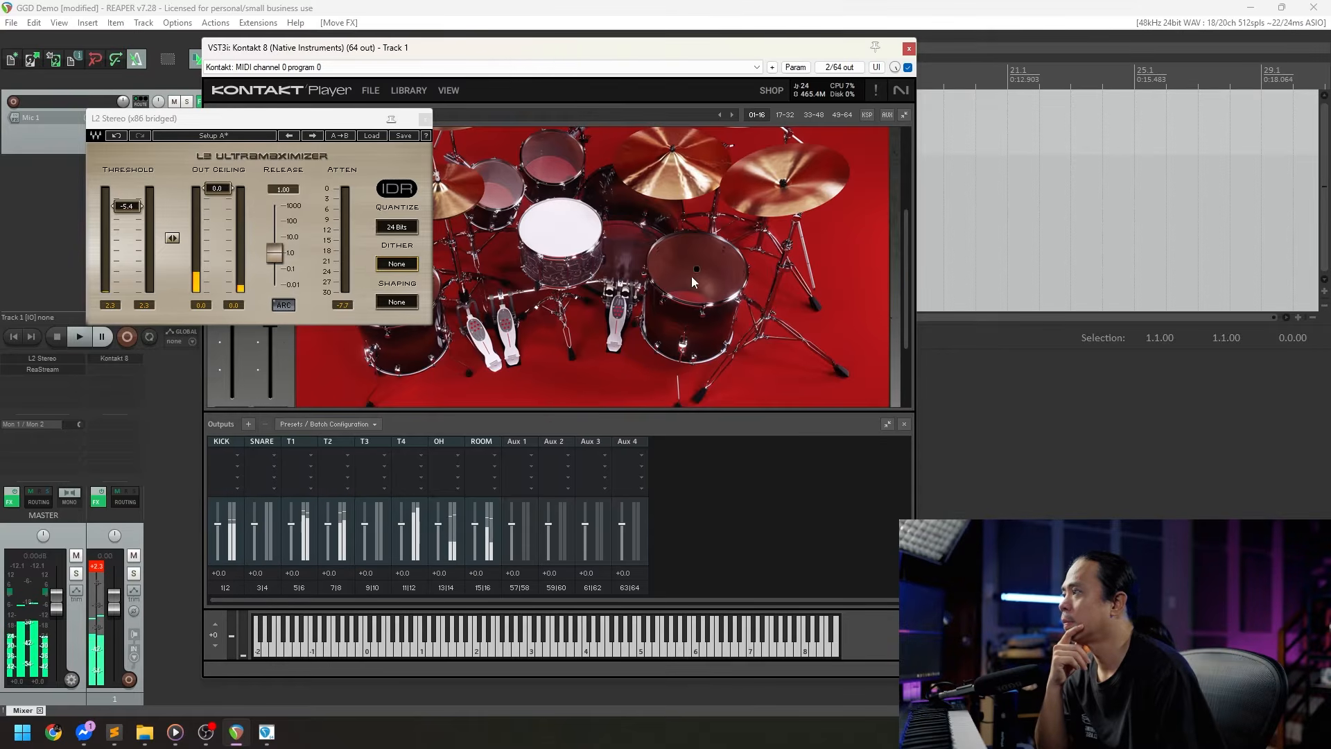
# Step: Close the L2 window and trigger the other floor tom repeatedly to check its output meter
pyautogui.click(425, 119)
pyautogui.click(389, 309)
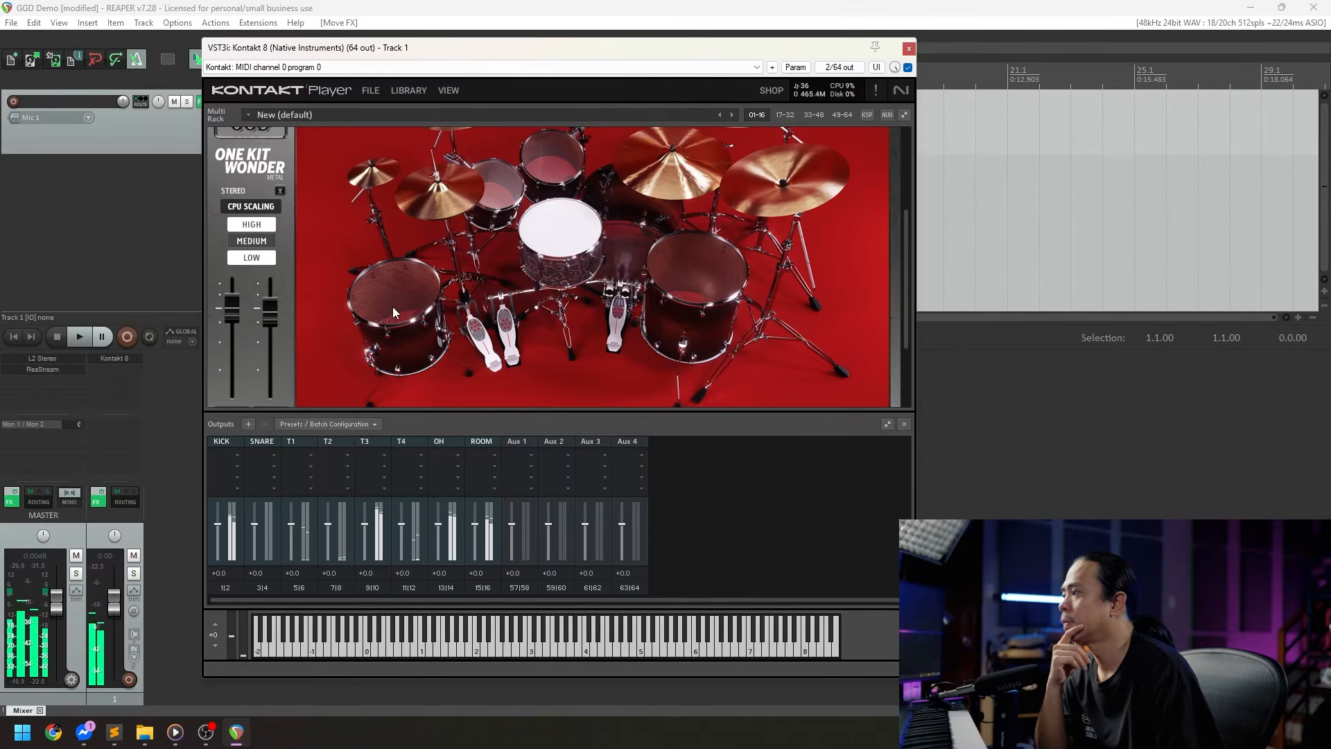
pyautogui.click(392, 307)
pyautogui.click(392, 306)
pyautogui.click(392, 307)
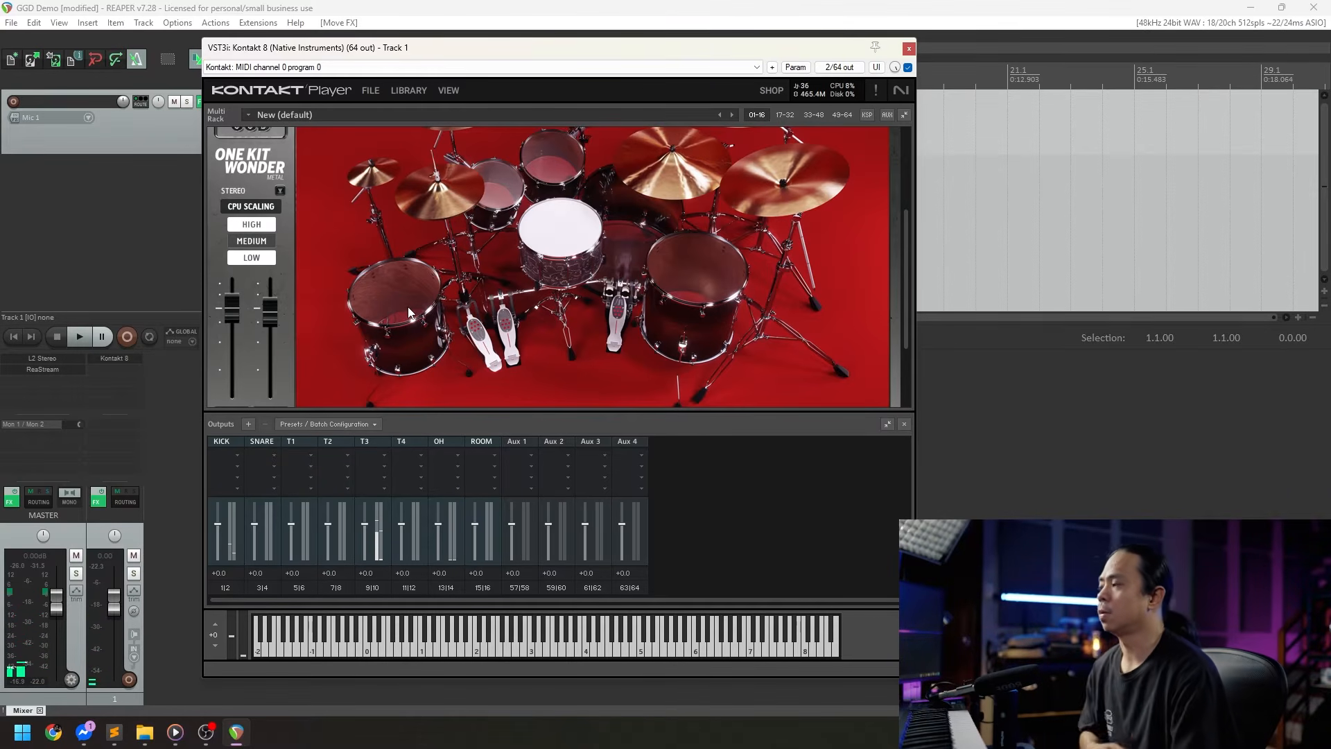
# Step: Close the Kontakt window and add seven new tracks to the project
pyautogui.click(908, 50)
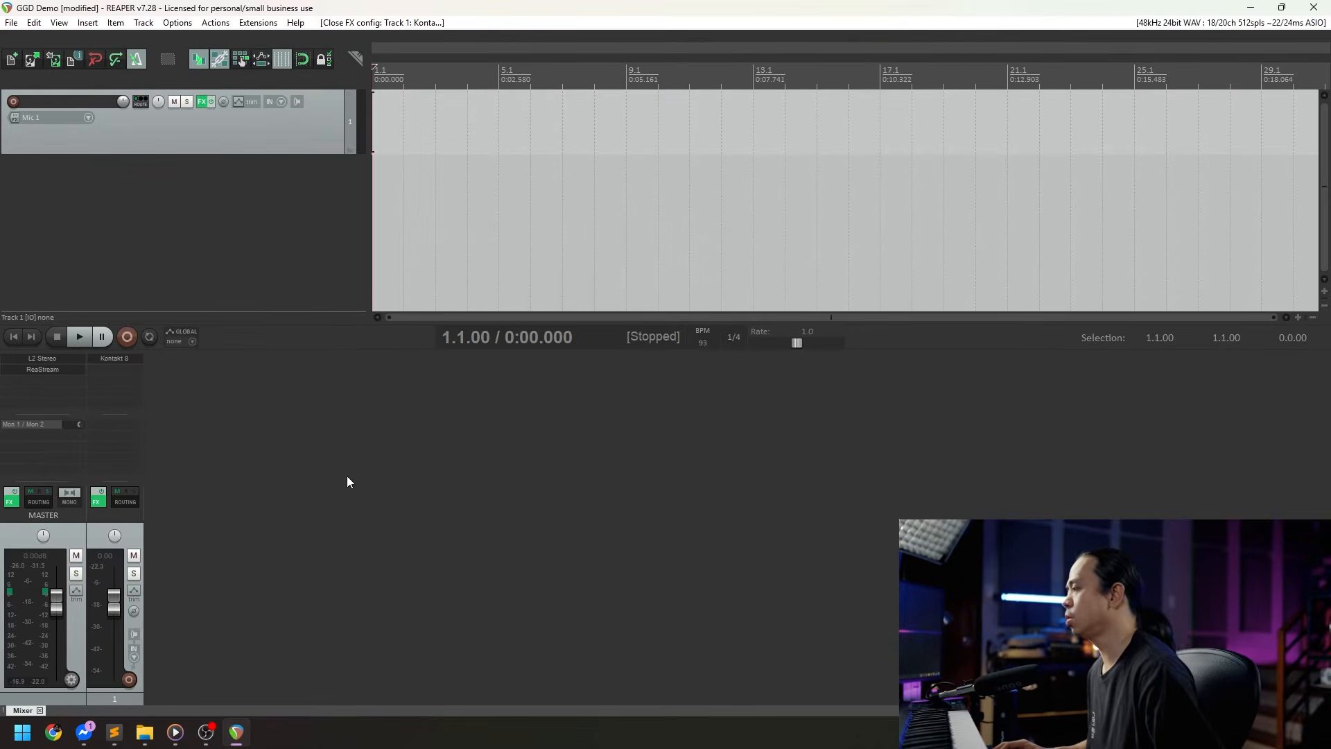
pyautogui.hotkey('ctrl', 't')
pyautogui.hotkey('ctrl', 't')
pyautogui.hotkey('ctrl', 't')
pyautogui.hotkey('ctrl', 't')
pyautogui.hotkey('ctrl', 't')
pyautogui.hotkey('ctrl', 't')
pyautogui.hotkey('ctrl', 't')
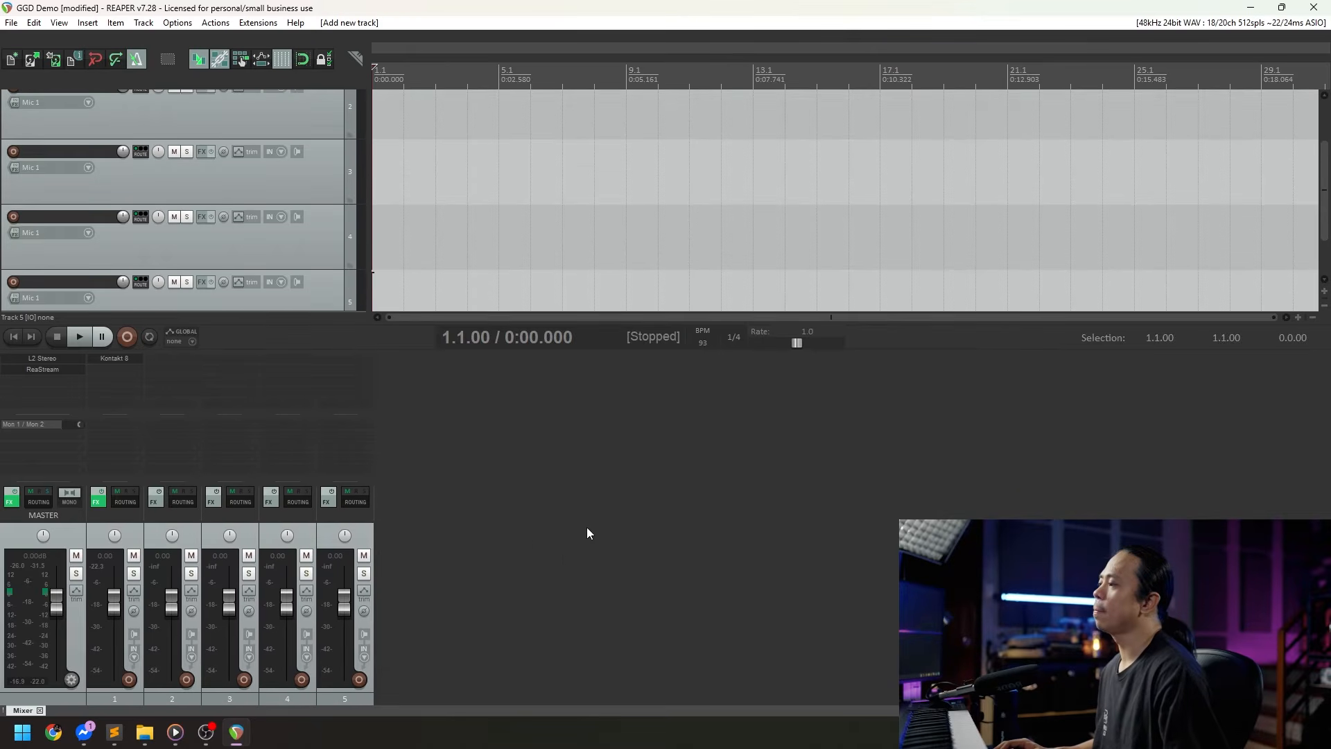
# Step: Name track 2 KICK and reopen the Kontakt window, placing it clear of the mixer tracks
pyautogui.doubleClick(182, 517)
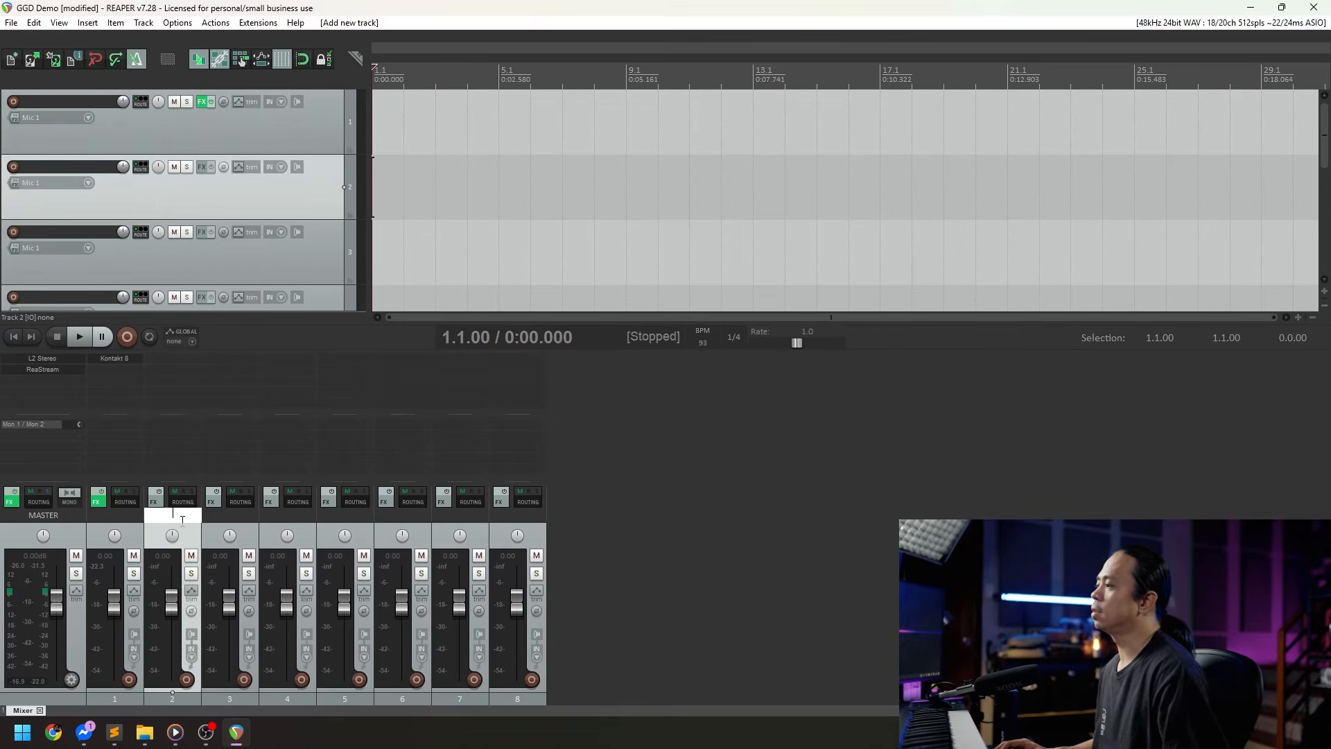
pyautogui.write('KICK')
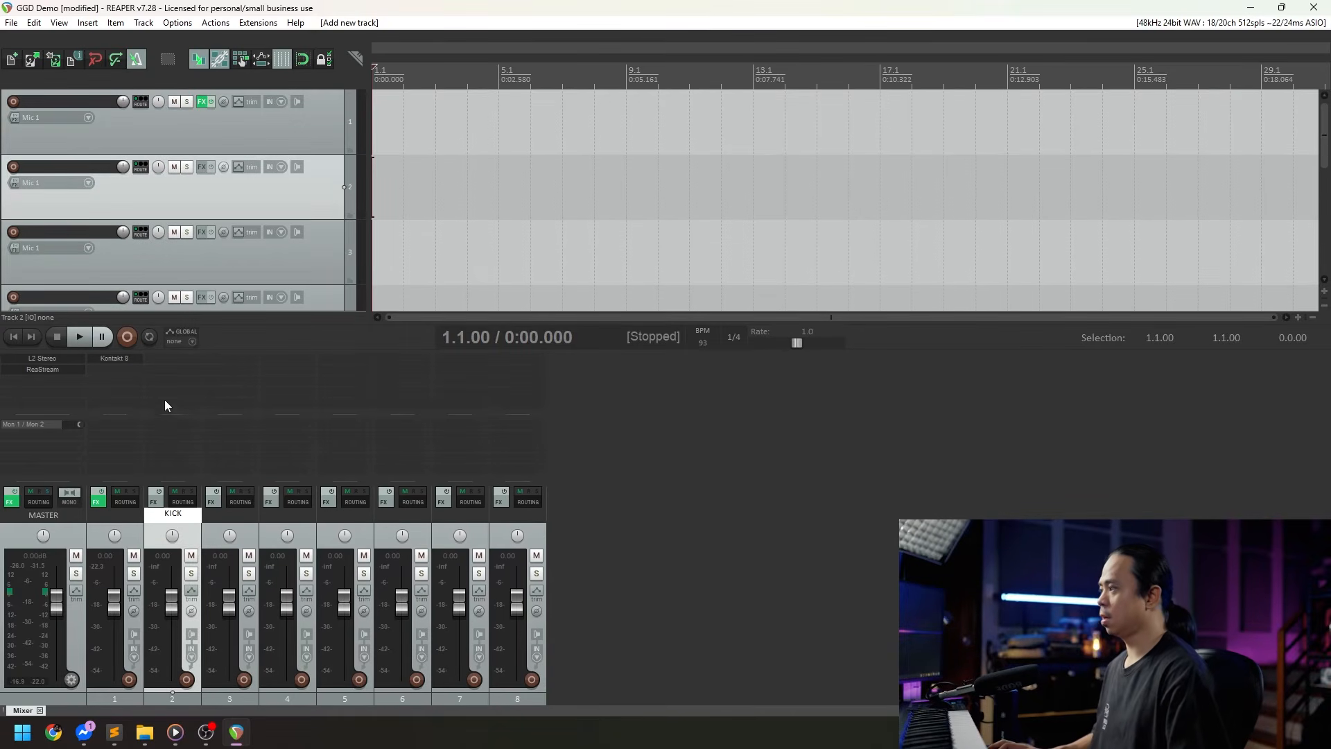
pyautogui.press('Return')
pyautogui.click(122, 360)
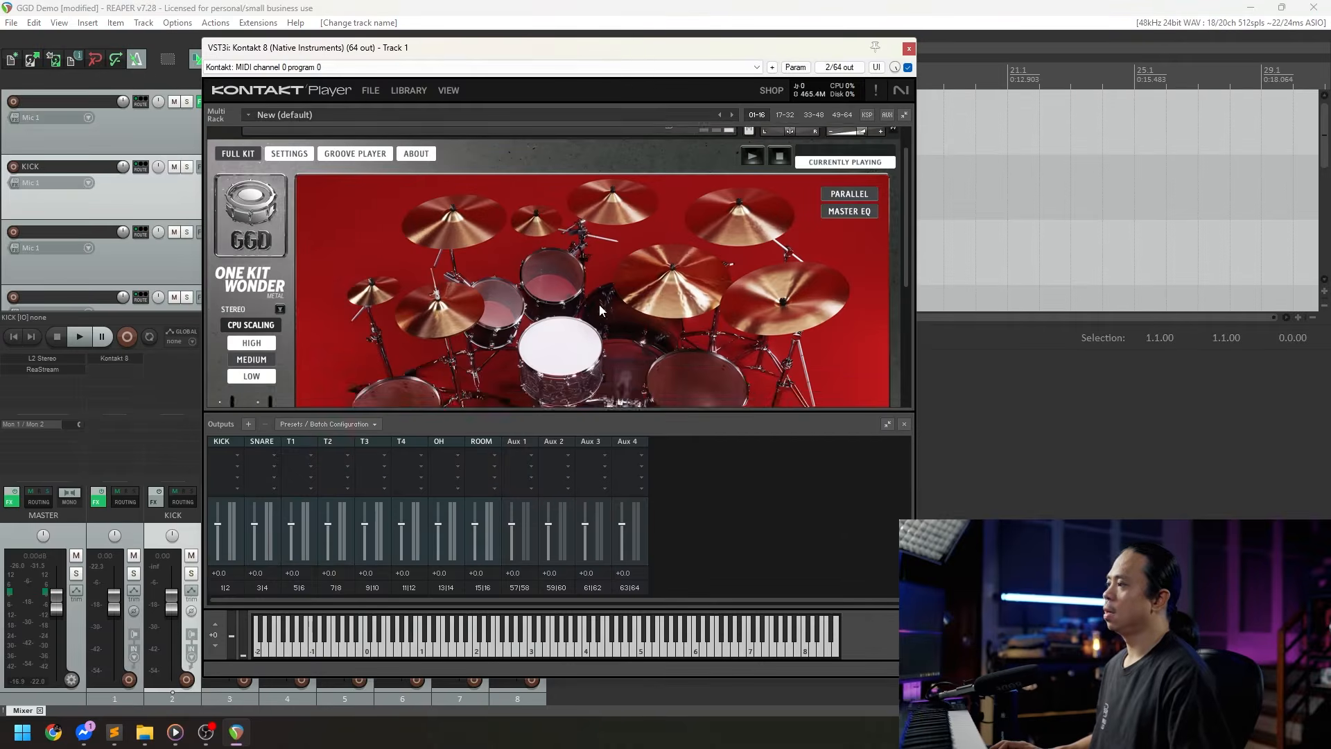
pyautogui.moveTo(449, 61); pyautogui.dragTo(875, 35)
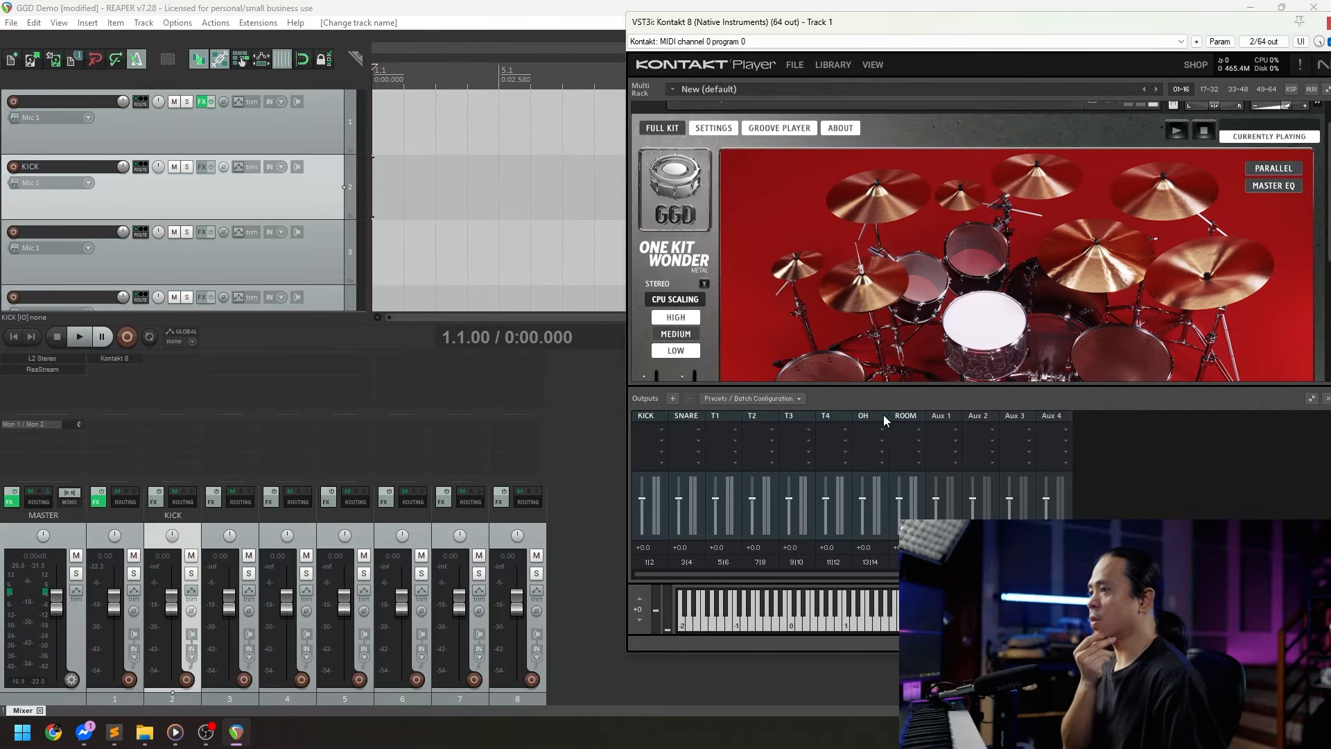
# Step: Name tracks 3 to 5 SNARE, T1 and T2
pyautogui.doubleClick(224, 515)
pyautogui.write('SNARE')
pyautogui.press('Tab')
pyautogui.write('T1')
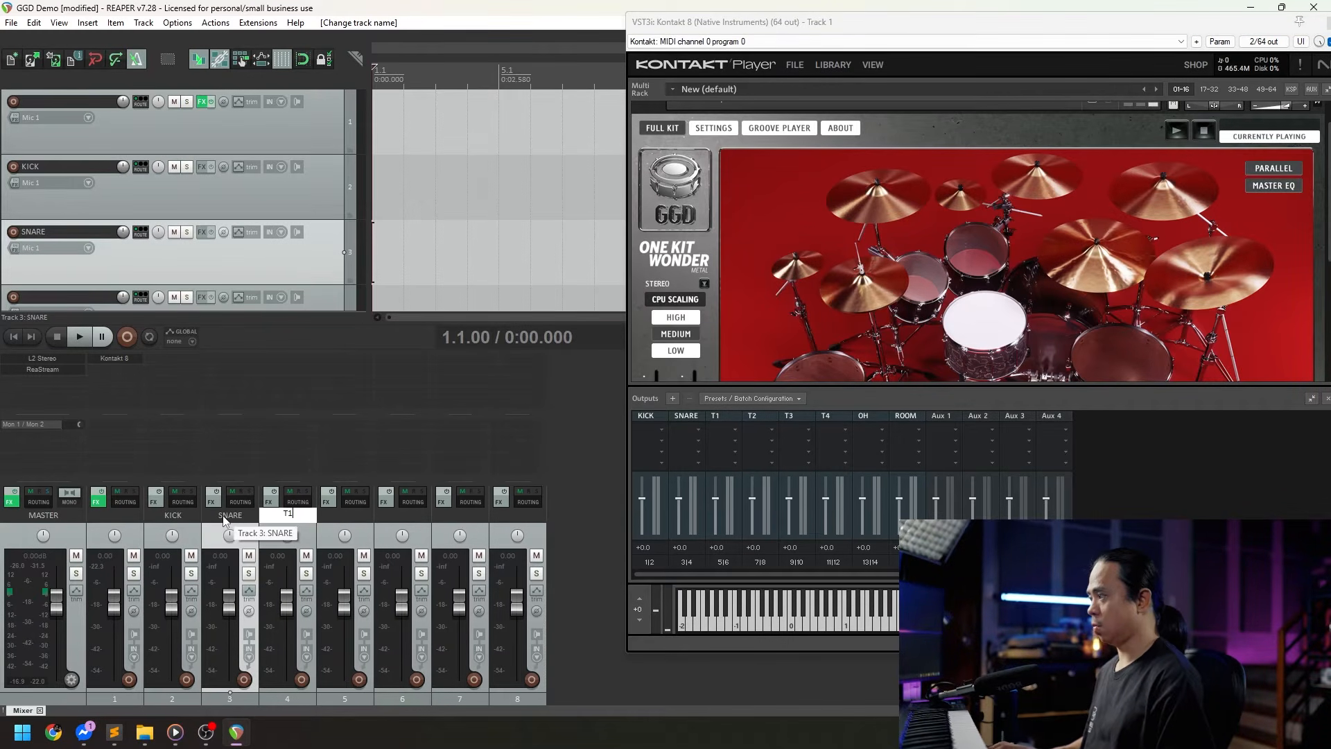
pyautogui.press('Tab')
pyautogui.write('T')
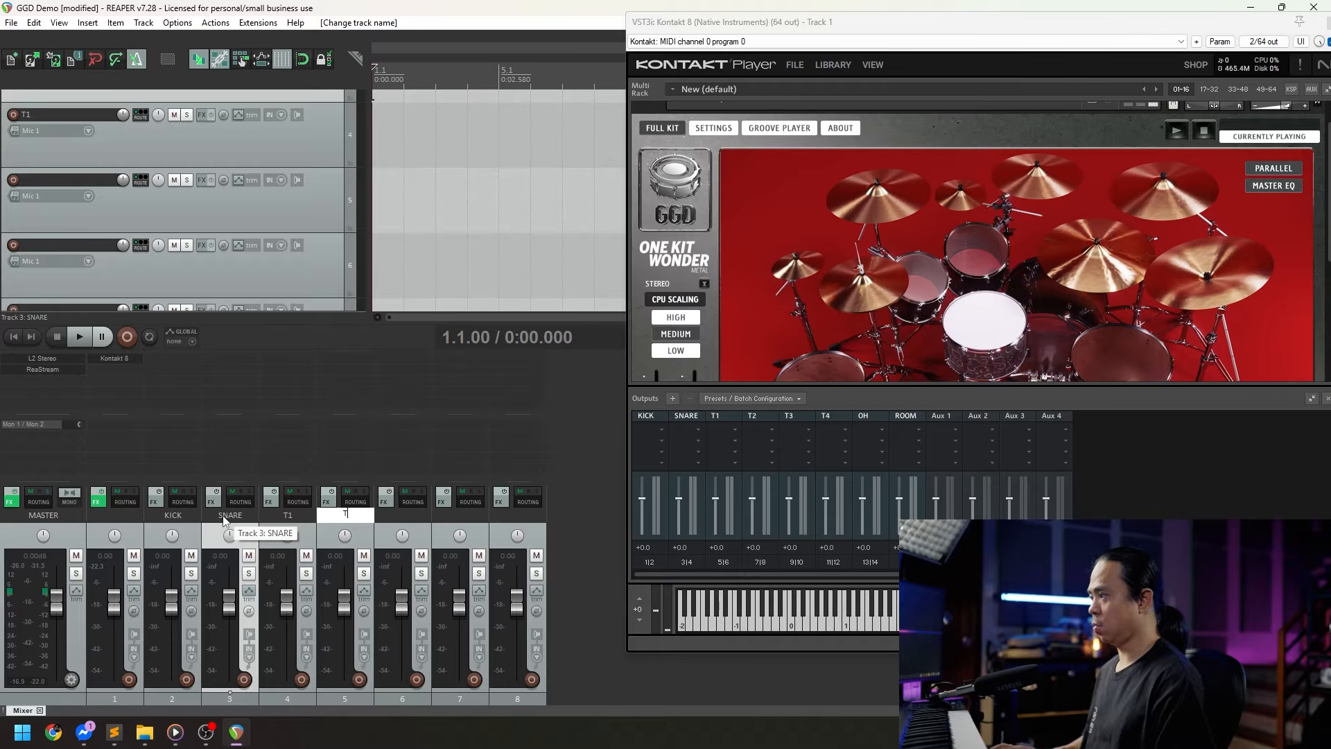
pyautogui.write('2')
# Step: Name tracks 6 to 8 T3, T4 and T5
pyautogui.press('Tab')
pyautogui.write('T4')
pyautogui.press('Tab')
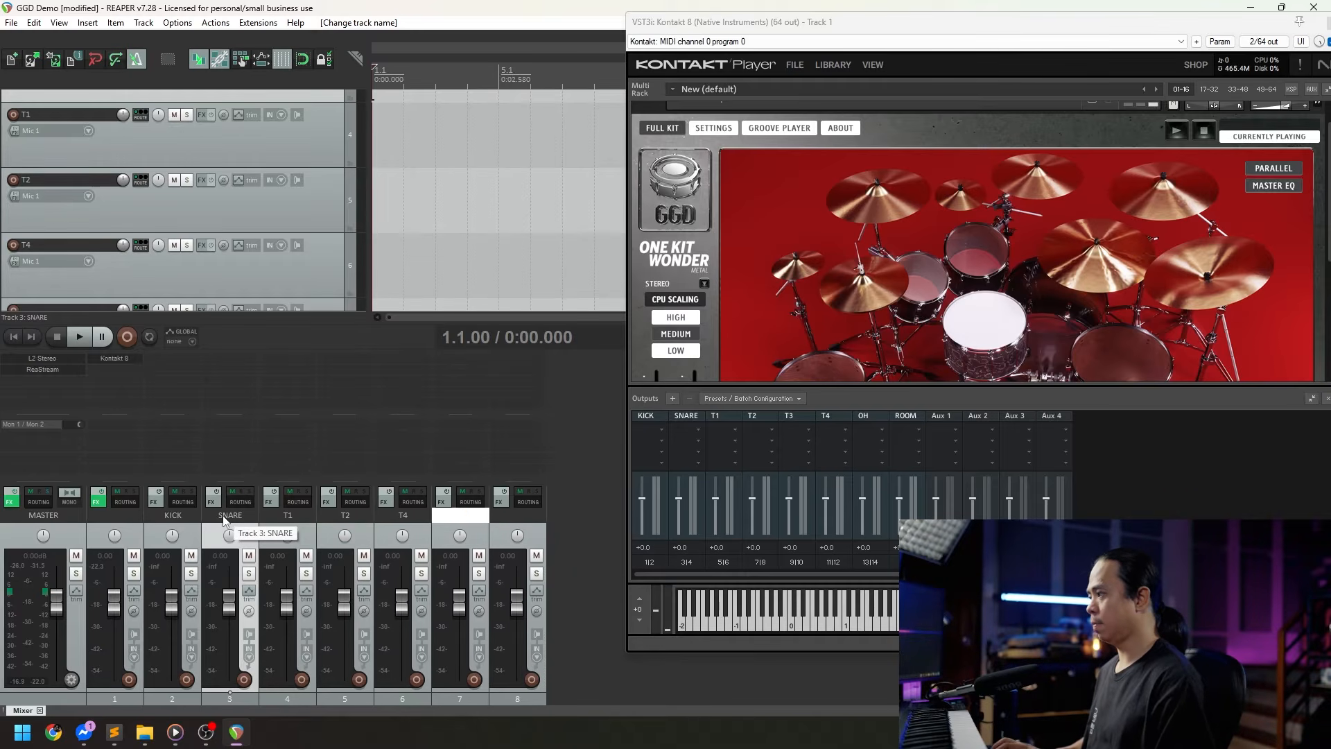
pyautogui.hotkey('shift', 'Tab')
pyautogui.write('T3')
pyautogui.press('Tab')
pyautogui.write('T')
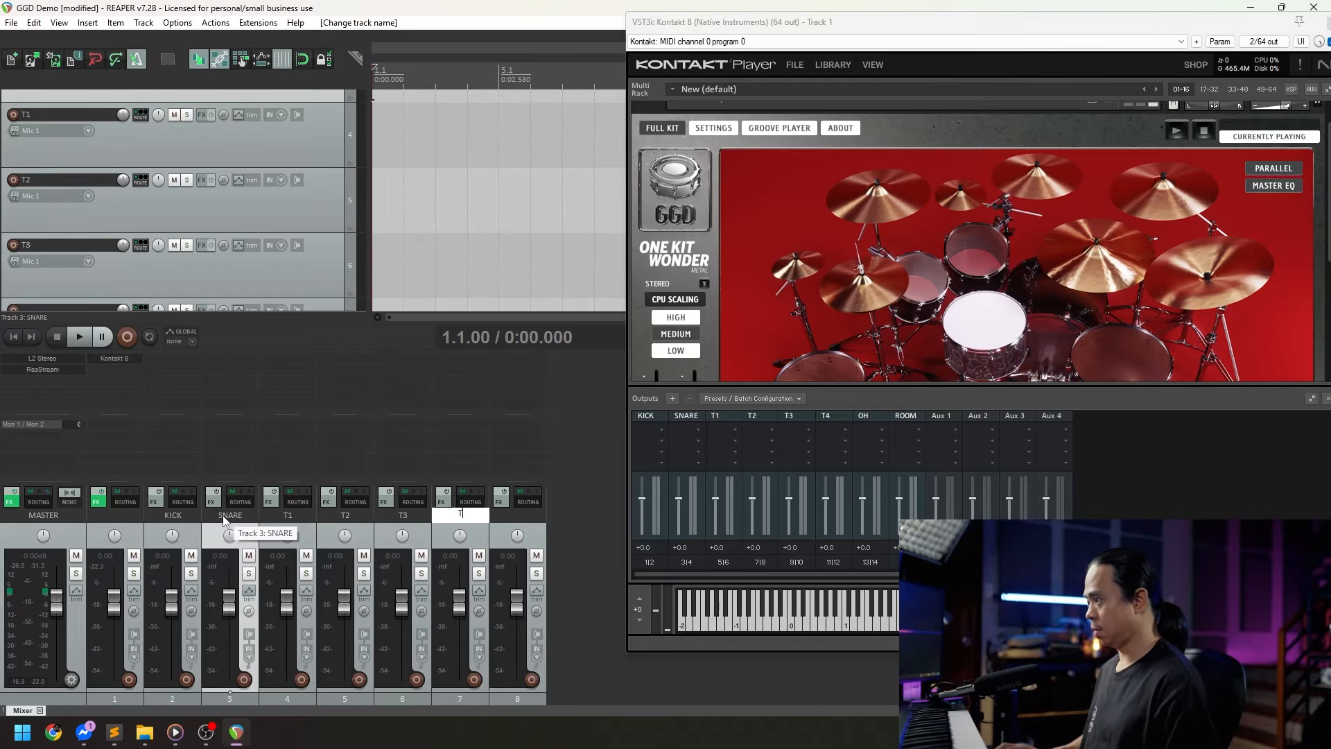
pyautogui.write('4')
pyautogui.press('Tab')
pyautogui.write('T5')
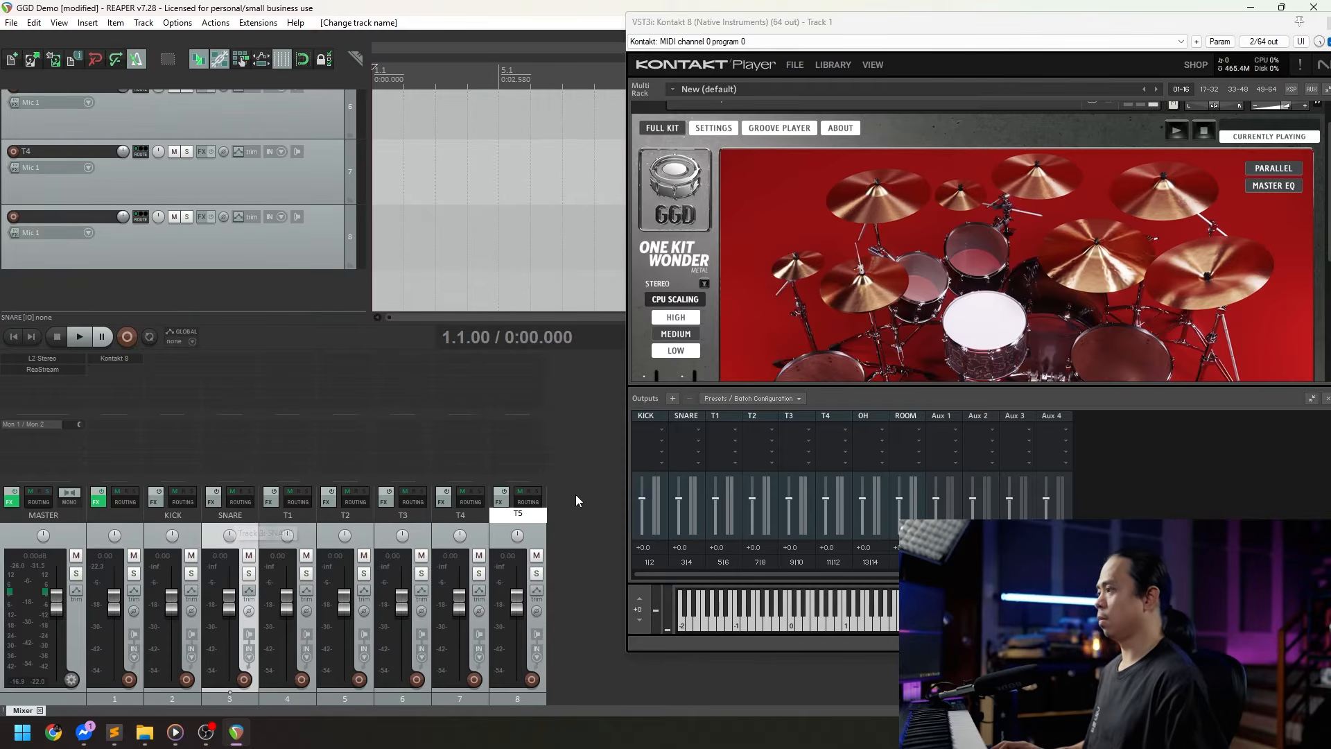
pyautogui.click(591, 485)
# Step: Name the Kontakt instrument track GGD OKW METAL
pyautogui.doubleClick(136, 519)
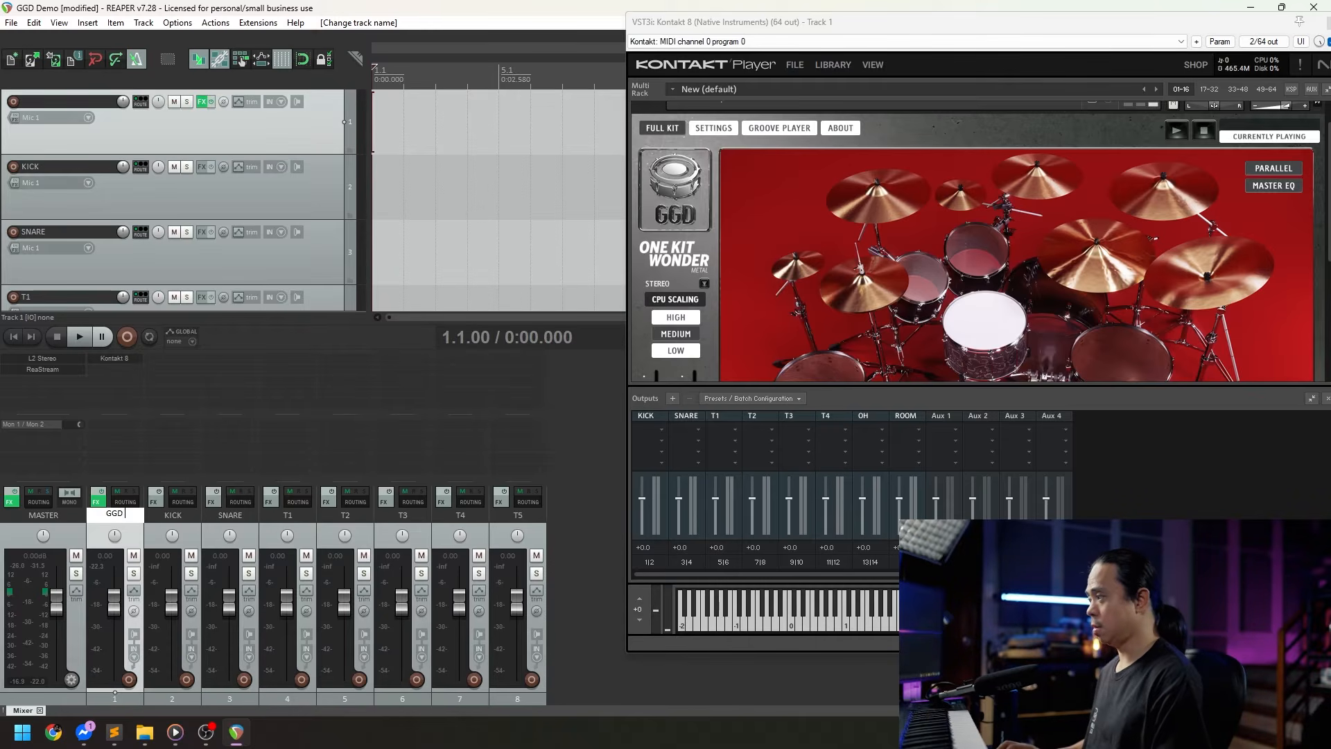
pyautogui.write('GGD OKW METAL')
pyautogui.press('Return')
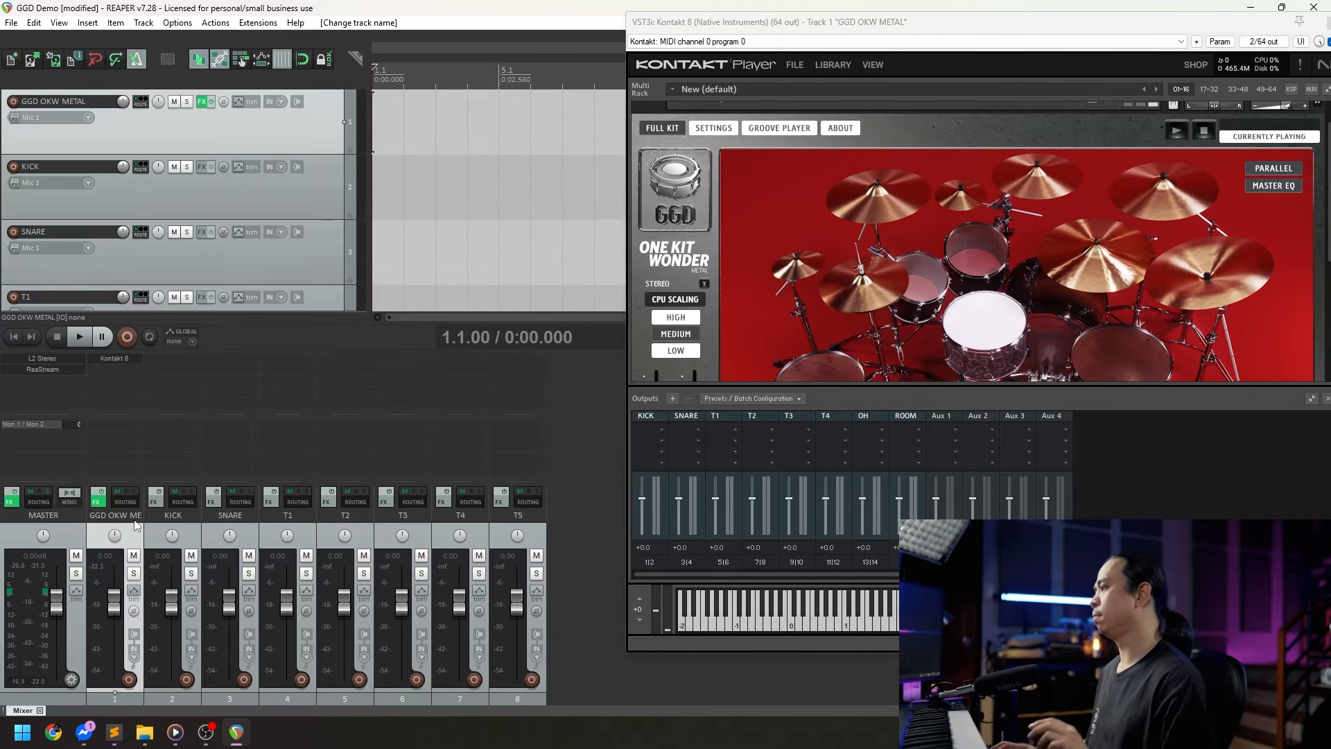
# Step: Rename track 8 as OH and add a ninth track named ROOM
pyautogui.doubleClick(517, 515)
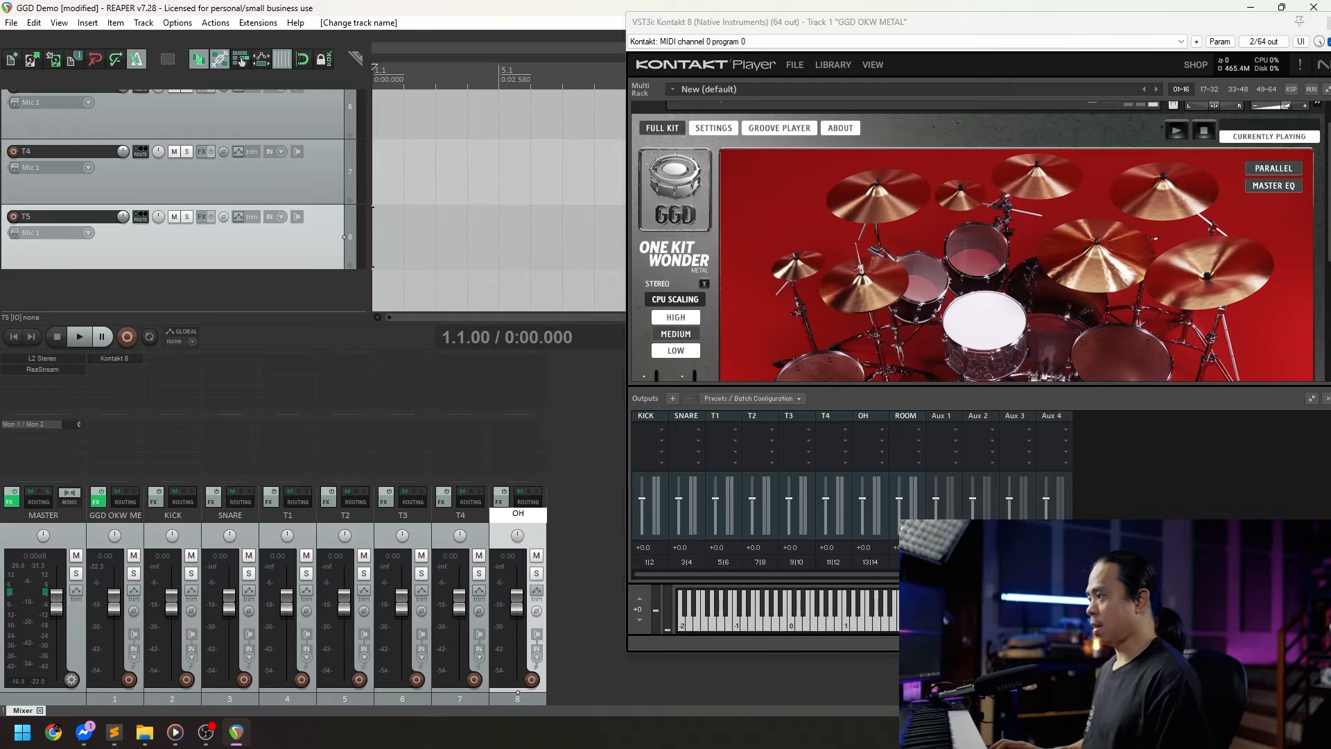
pyautogui.write('OH')
pyautogui.doubleClick(591, 542)
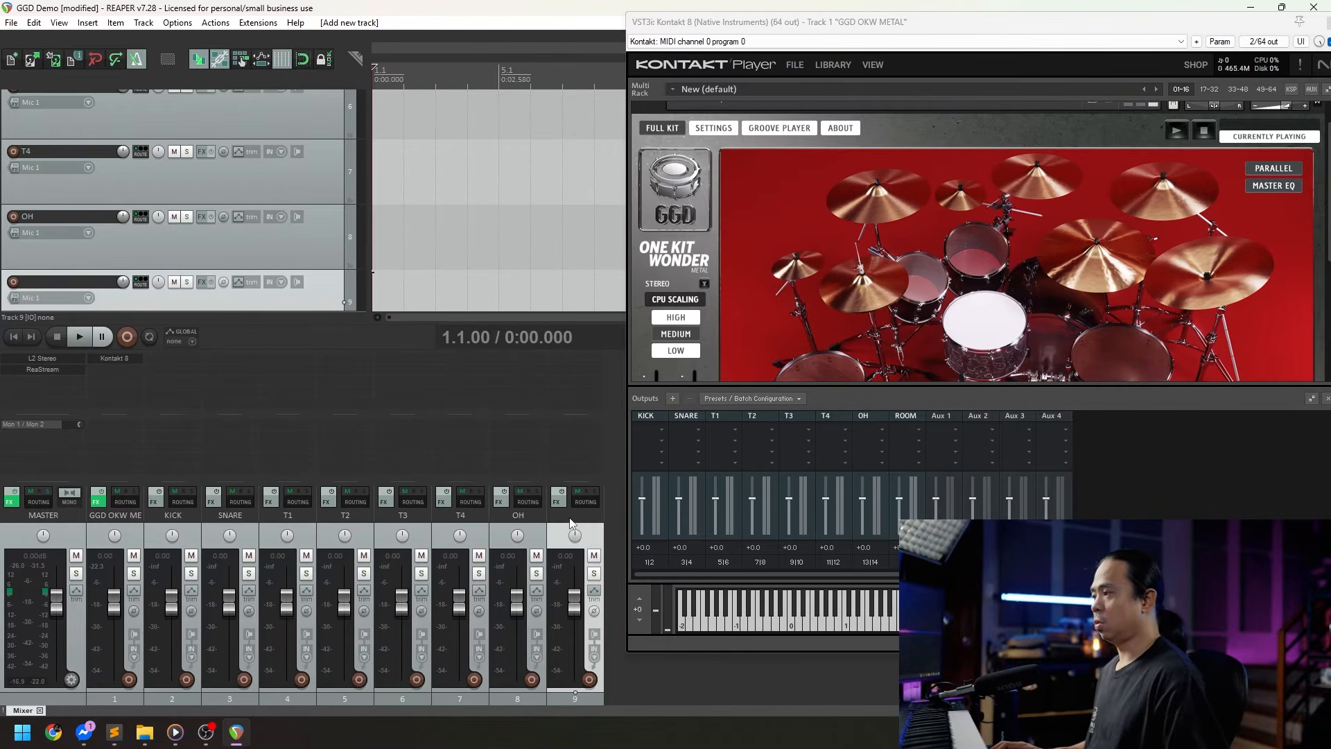
pyautogui.doubleClick(572, 515)
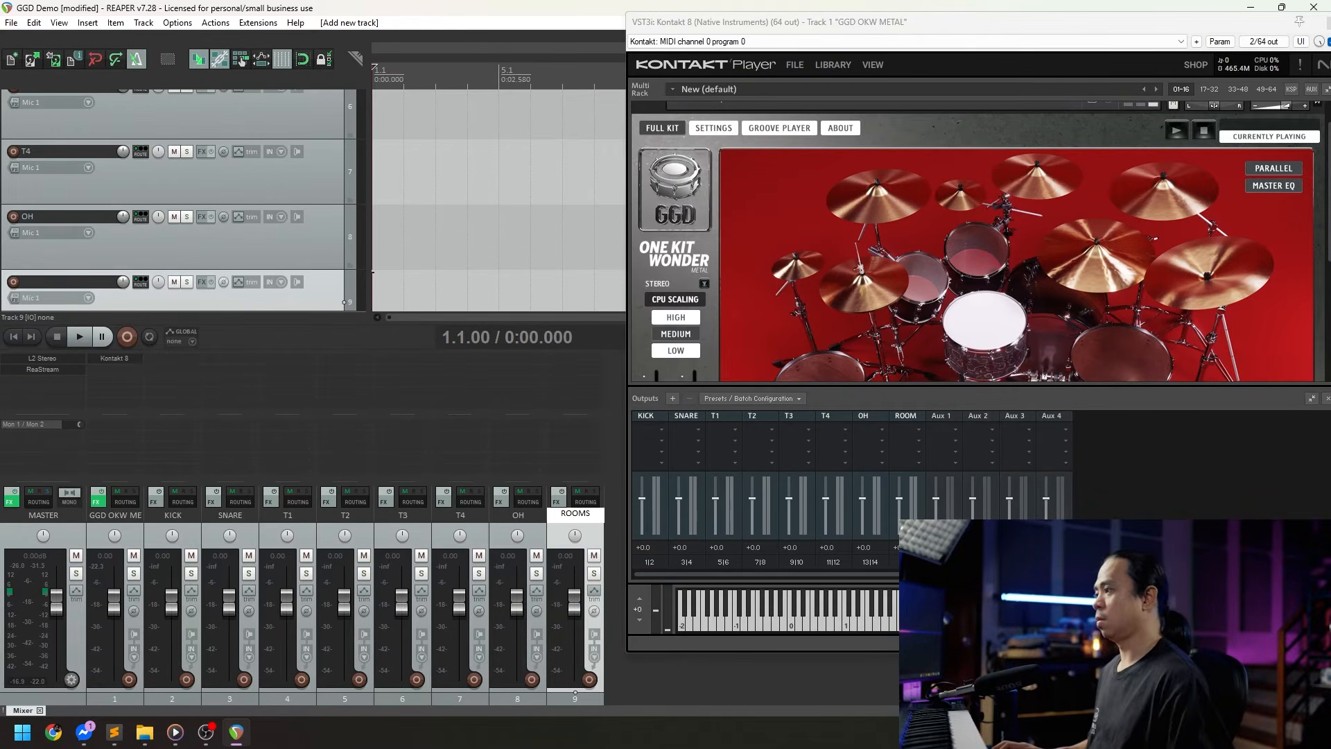
pyautogui.press('Return')
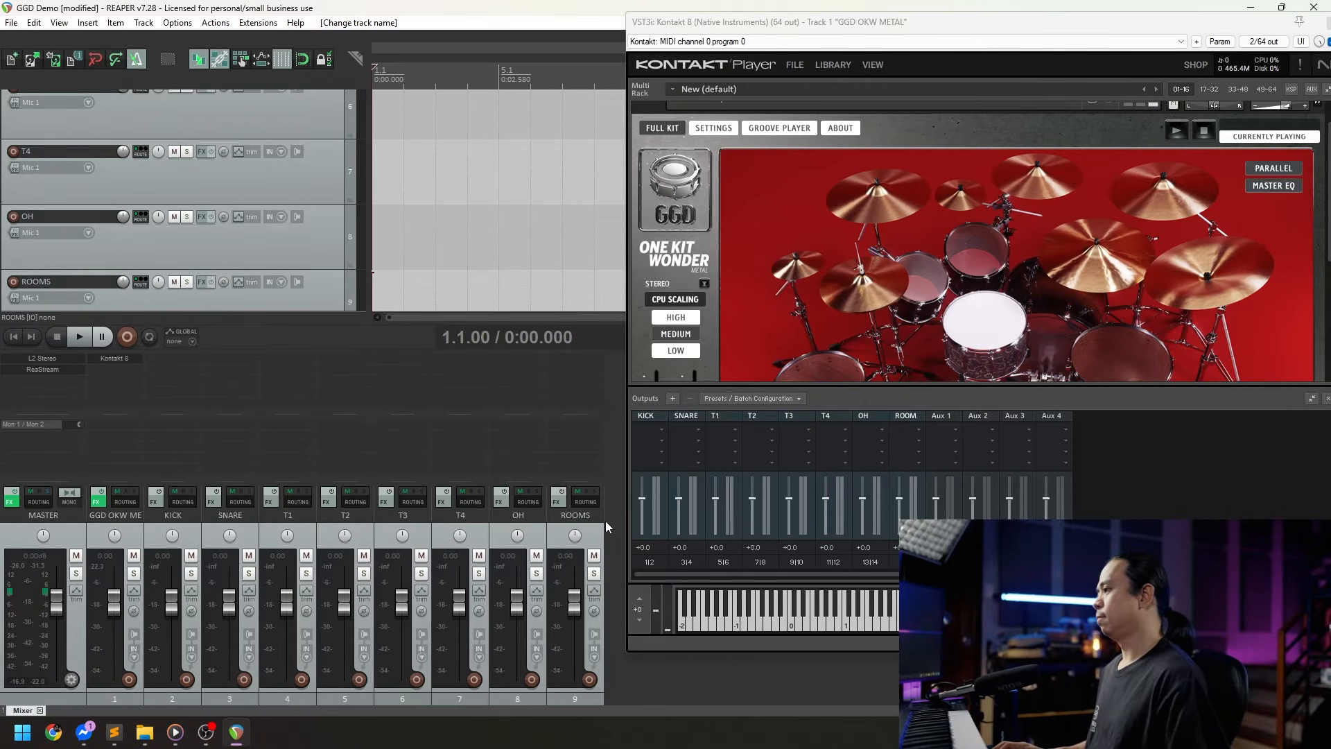
pyautogui.doubleClick(591, 515)
pyautogui.press('Return')
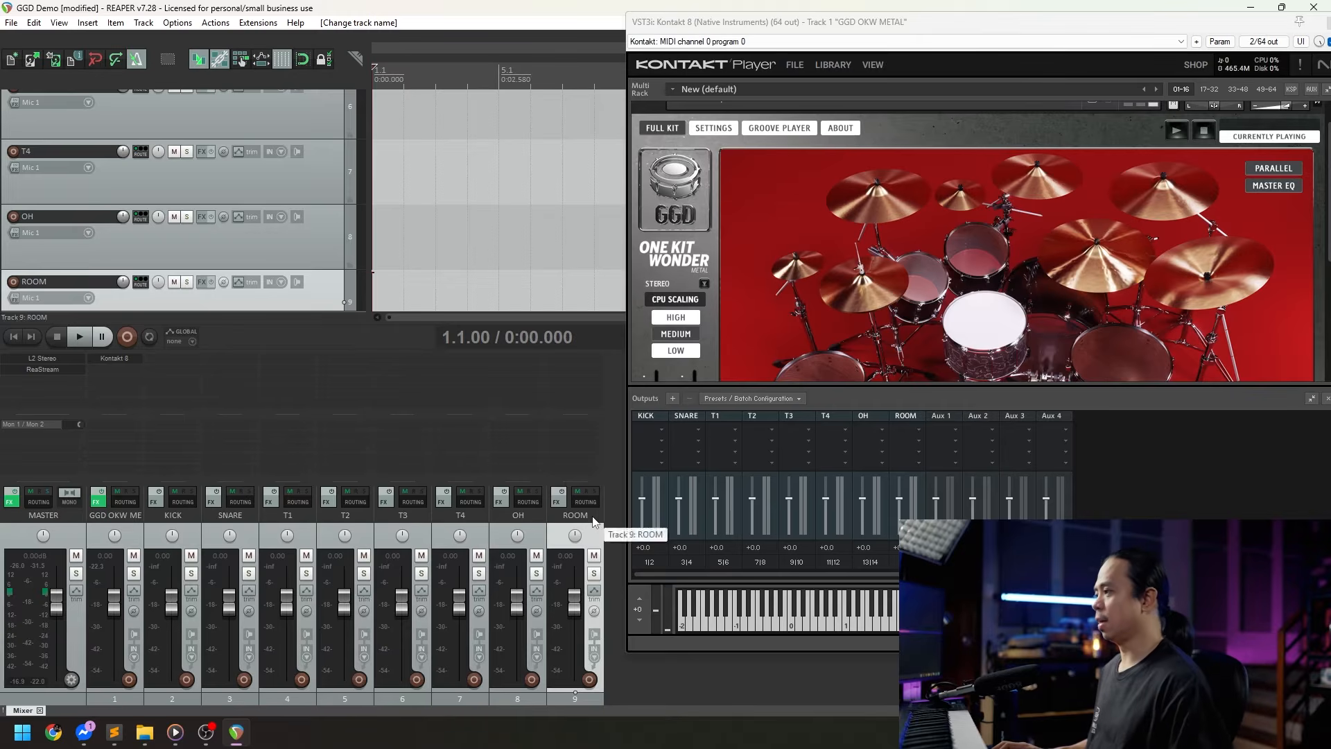
pyautogui.click(614, 519)
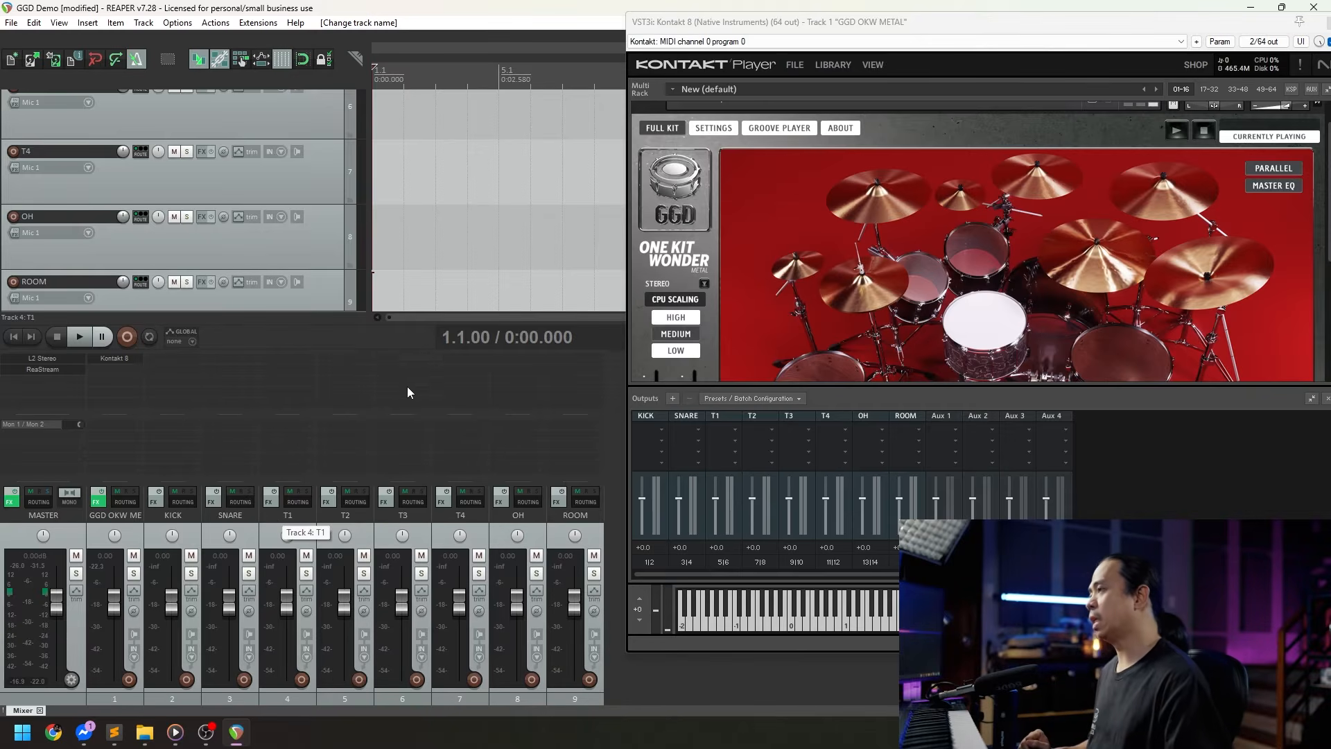
# Step: Reposition the Kontakt window so it sits fully on screen beside the mixer tracks
pyautogui.moveTo(1174, 24); pyautogui.dragTo(1154, 15)
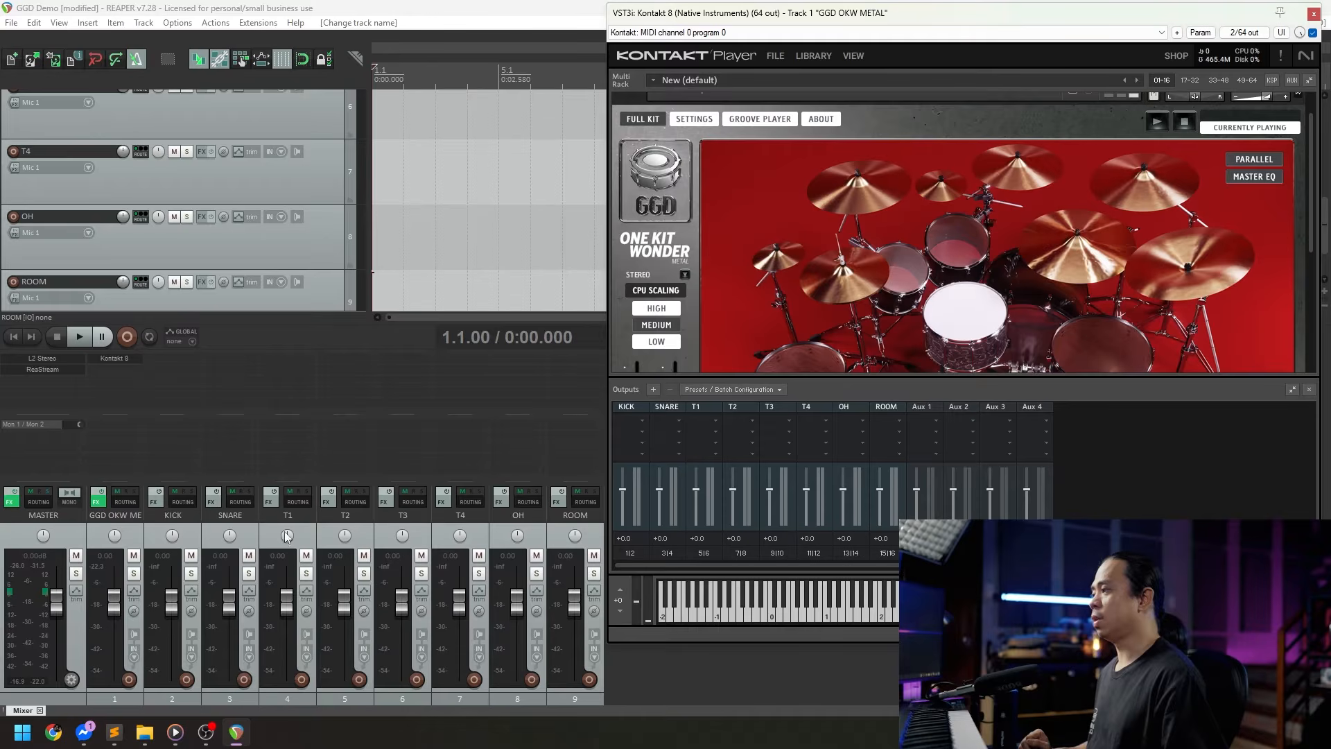
pyautogui.click(562, 543)
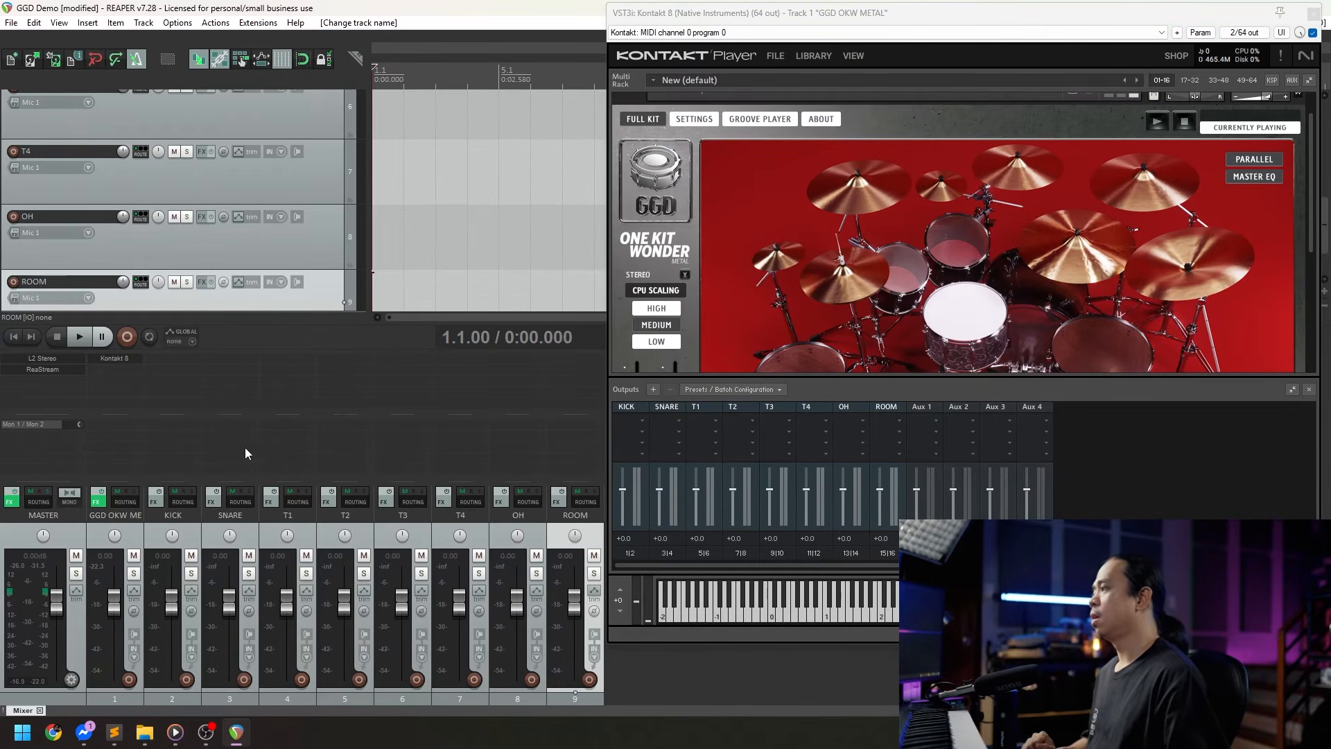
pyautogui.click(111, 424)
pyautogui.click(582, 441)
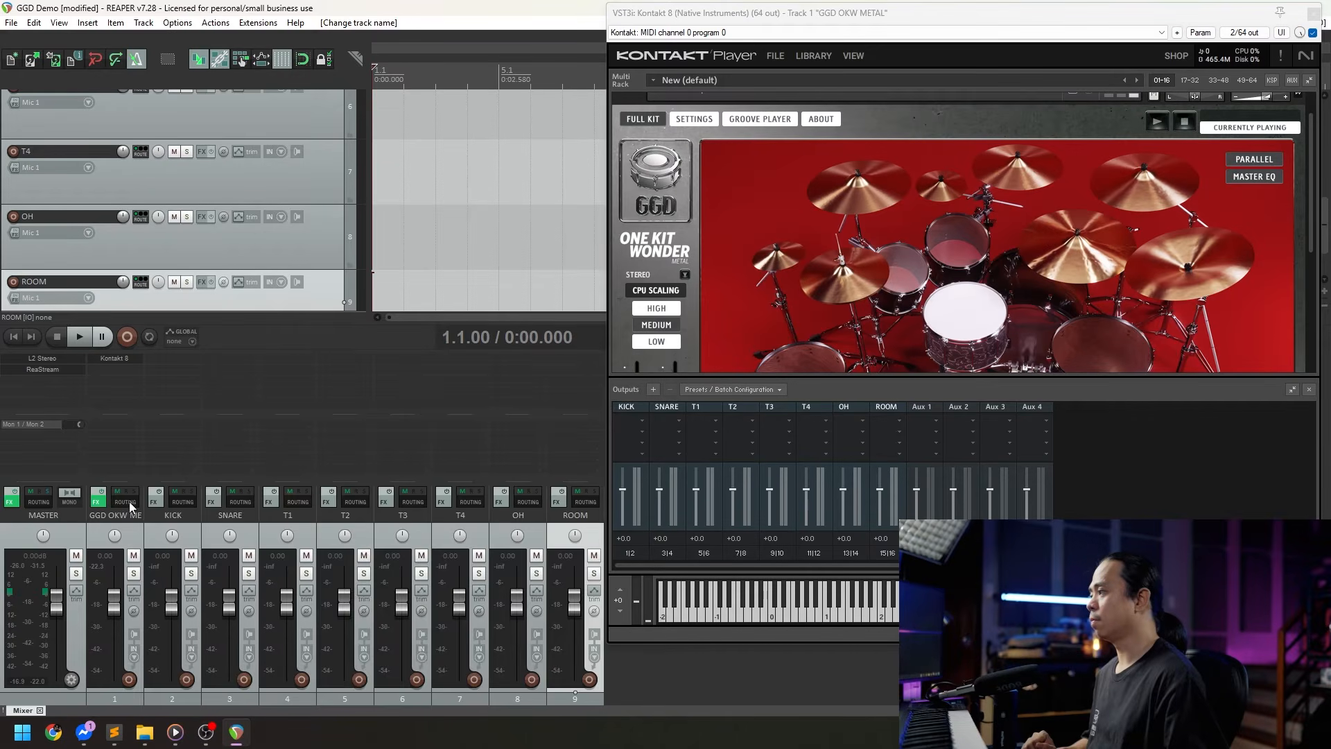
# Step: Open the routing settings of the GGD OKW METAL track and add a send to the KICK track
pyautogui.click(129, 505)
pyautogui.moveTo(353, 520); pyautogui.dragTo(294, 116)
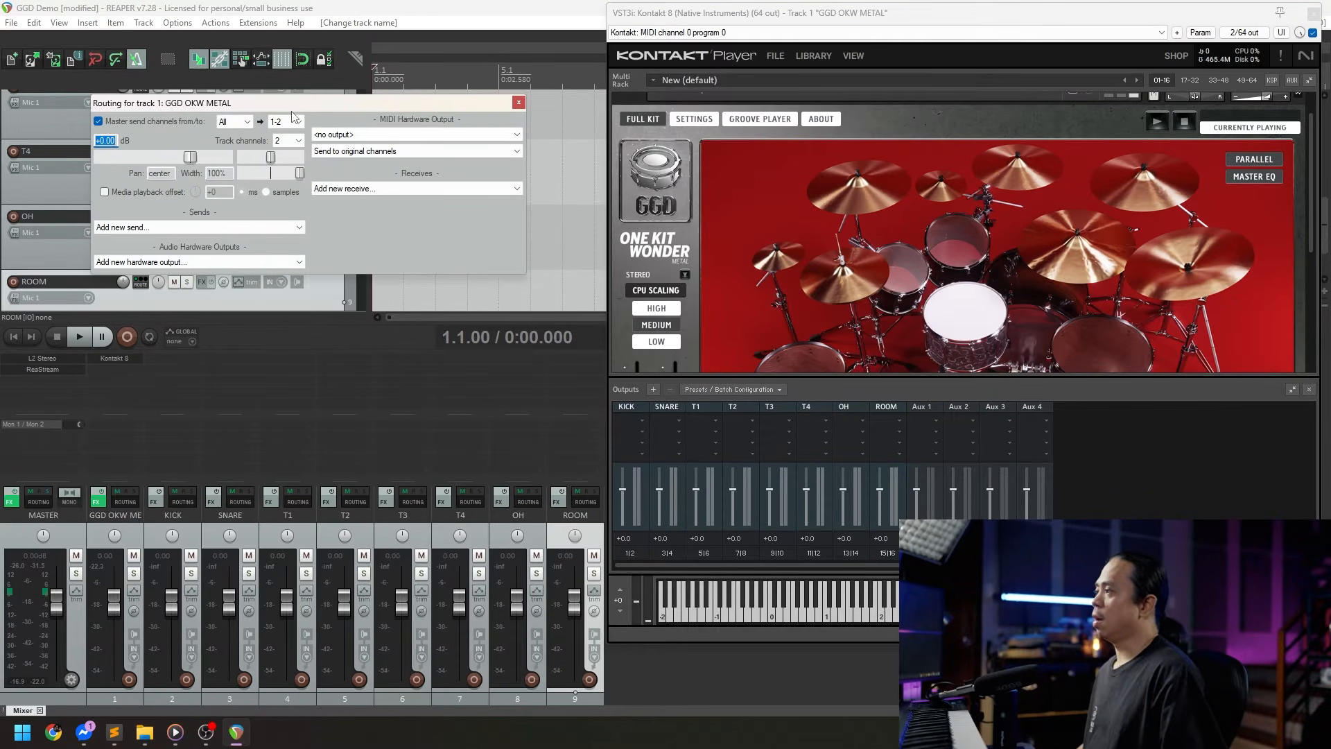
pyautogui.moveTo(292, 116); pyautogui.dragTo(283, 134)
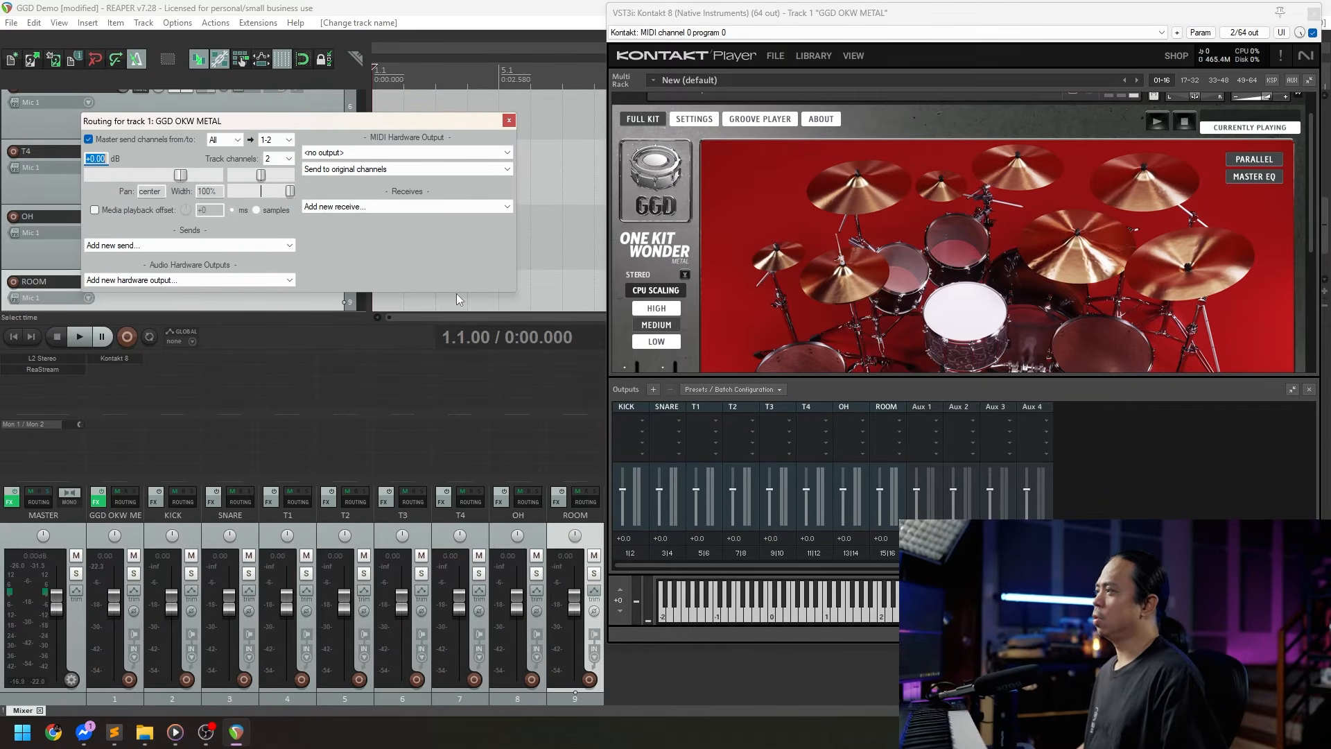
pyautogui.click(257, 246)
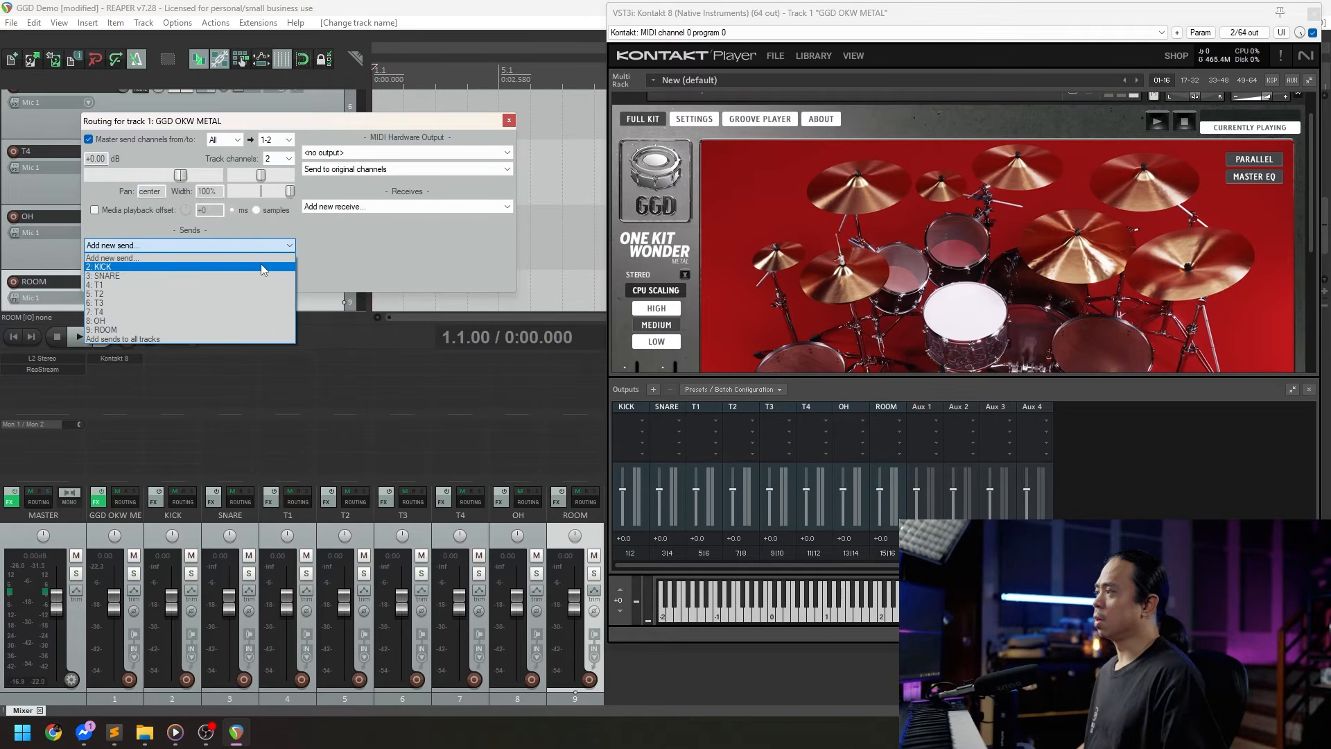
pyautogui.click(261, 266)
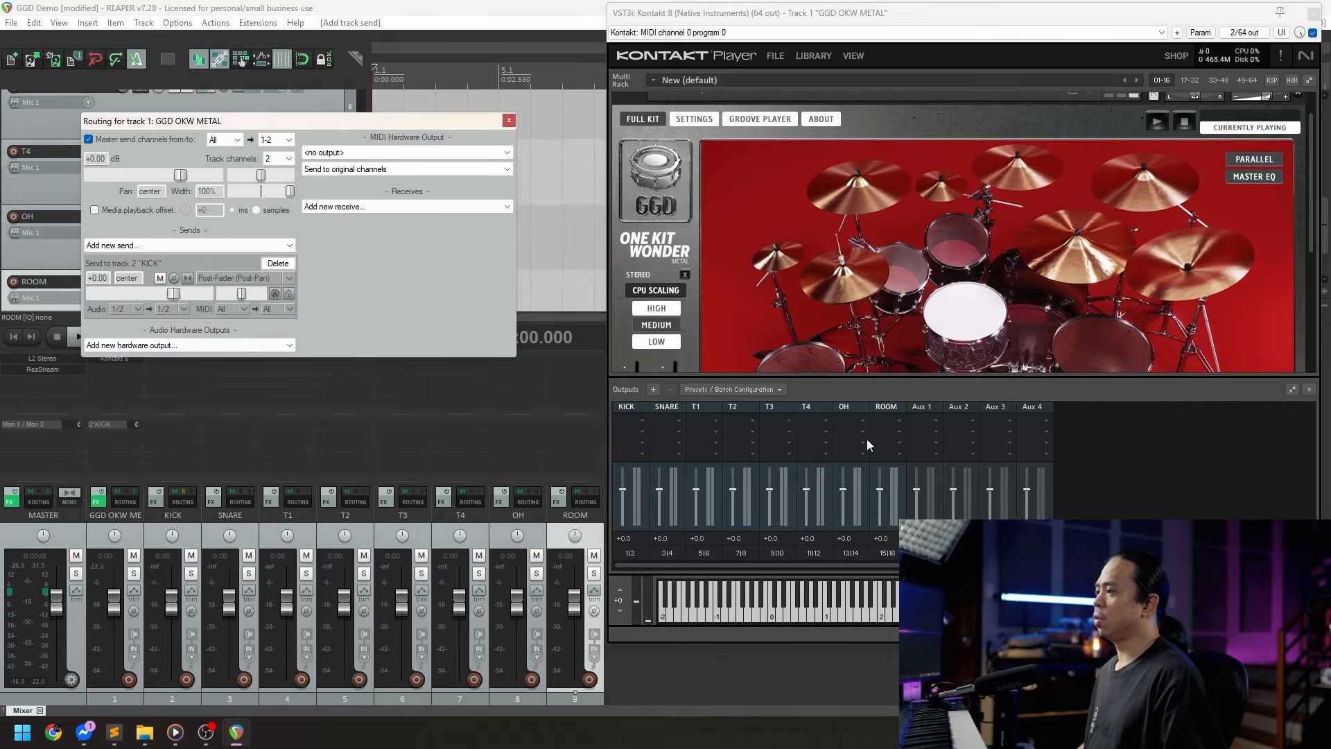
# Step: Move the Kontakt window to expose its output channels and disable the master send of the GGD OKW METAL track
pyautogui.moveTo(911, 27); pyautogui.dragTo(565, 47)
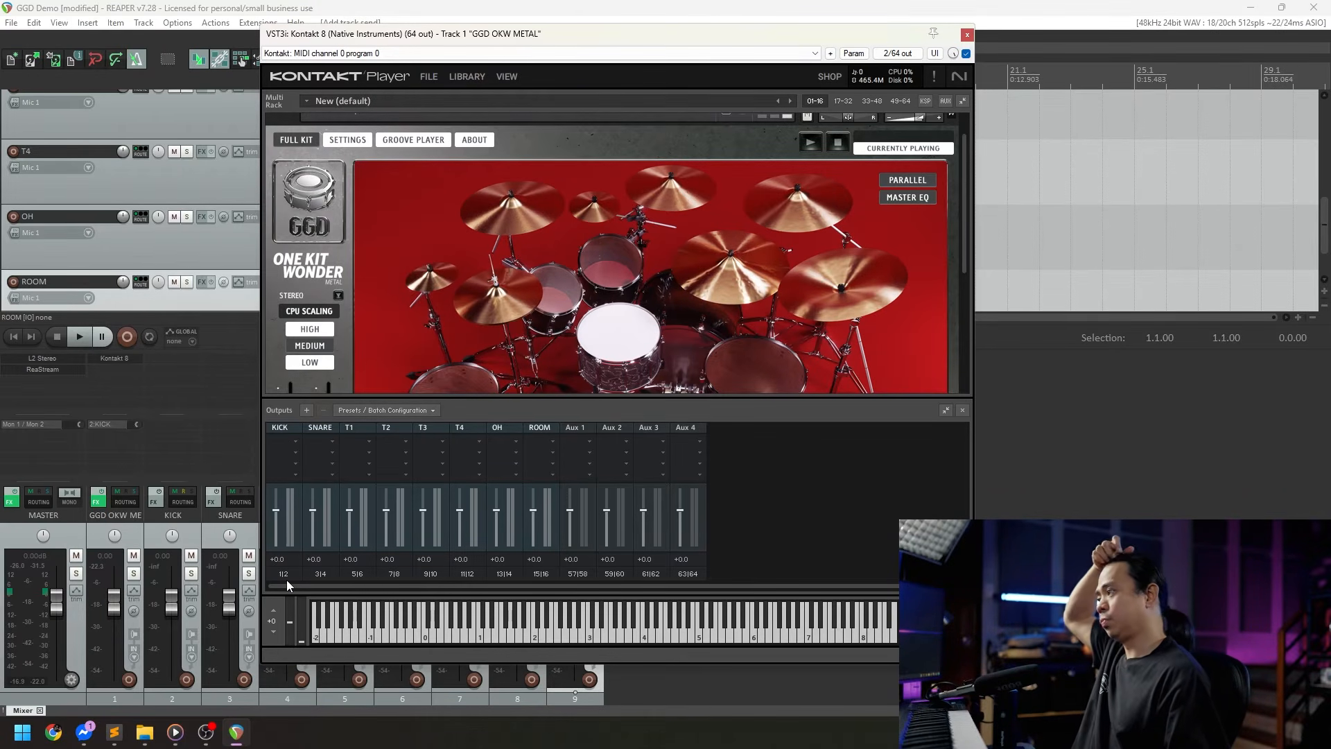
pyautogui.click(123, 500)
pyautogui.moveTo(245, 475); pyautogui.dragTo(220, 182)
pyautogui.click(97, 196)
pyautogui.moveTo(244, 176); pyautogui.dragTo(187, 167)
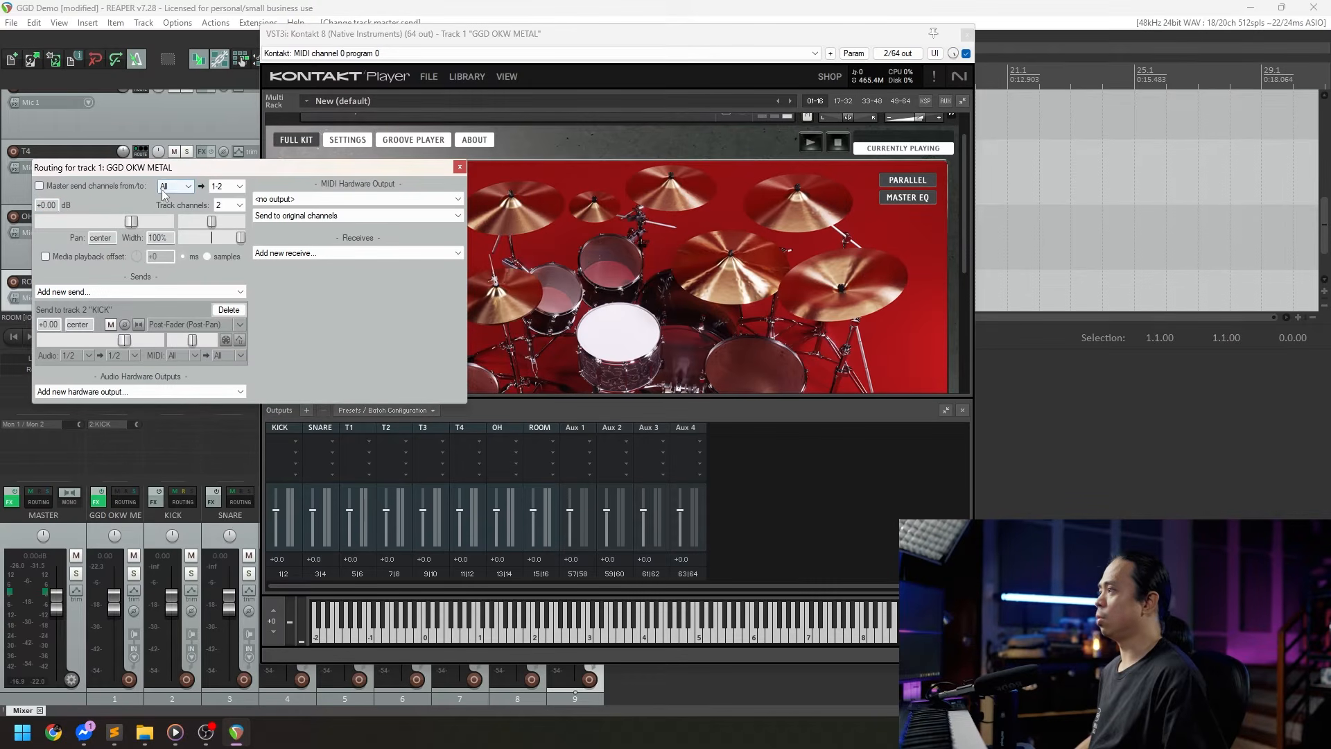
# Step: Set the GGD OKW METAL track to 30 track channels
pyautogui.click(184, 187)
pyautogui.click(164, 198)
pyautogui.click(229, 205)
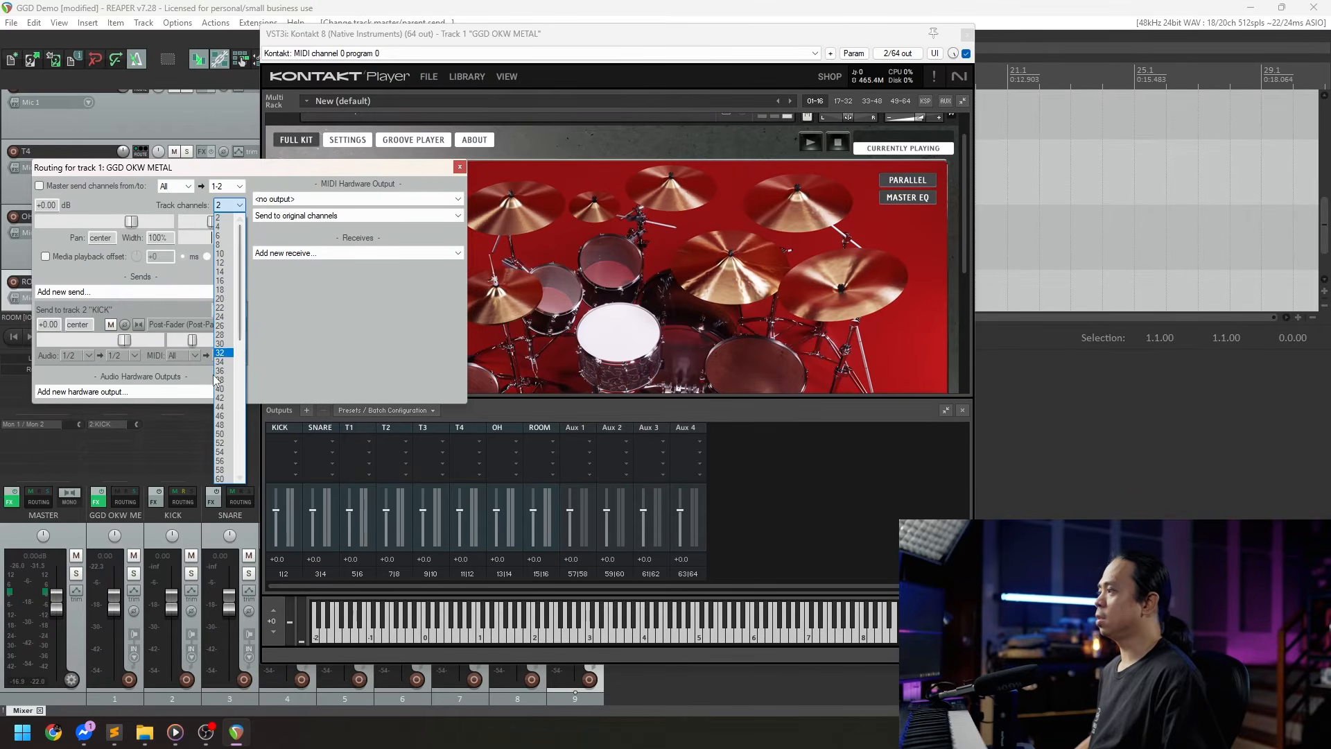
pyautogui.click(224, 344)
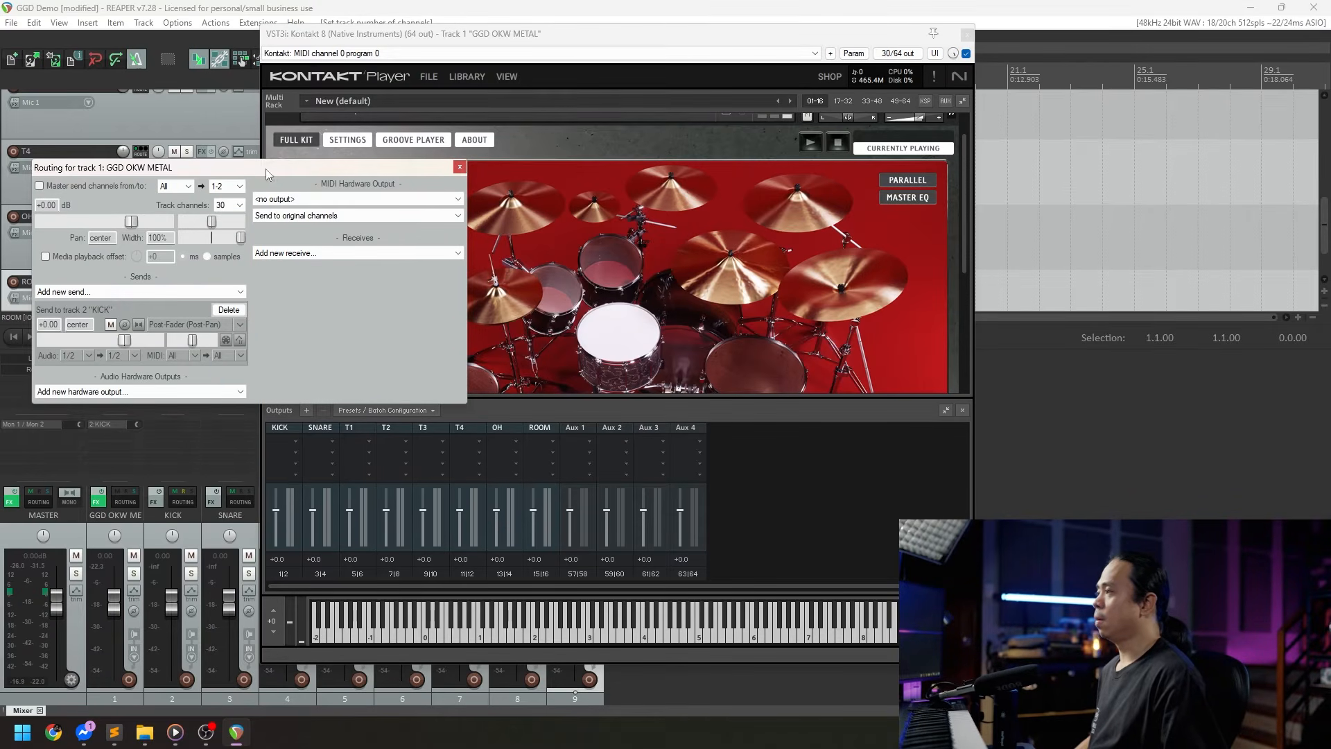
pyautogui.moveTo(447, 168); pyautogui.dragTo(479, 131)
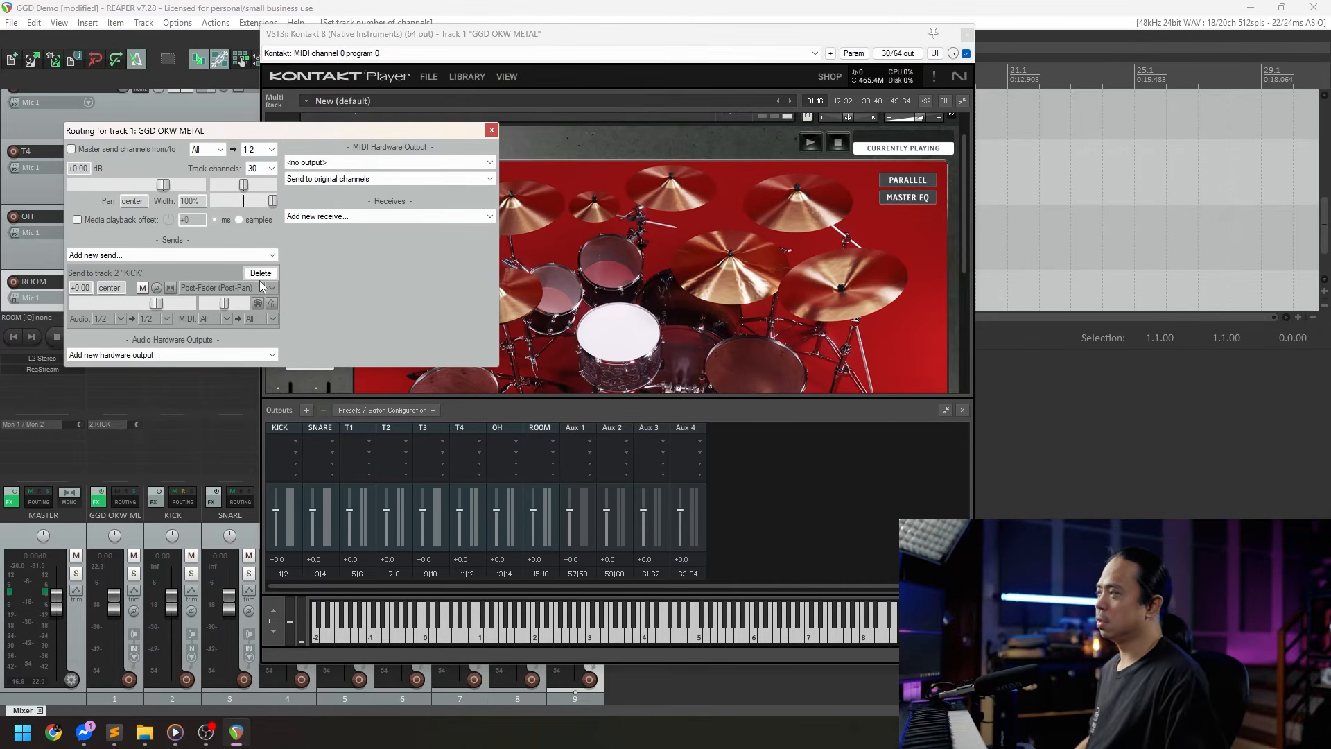
pyautogui.click(262, 168)
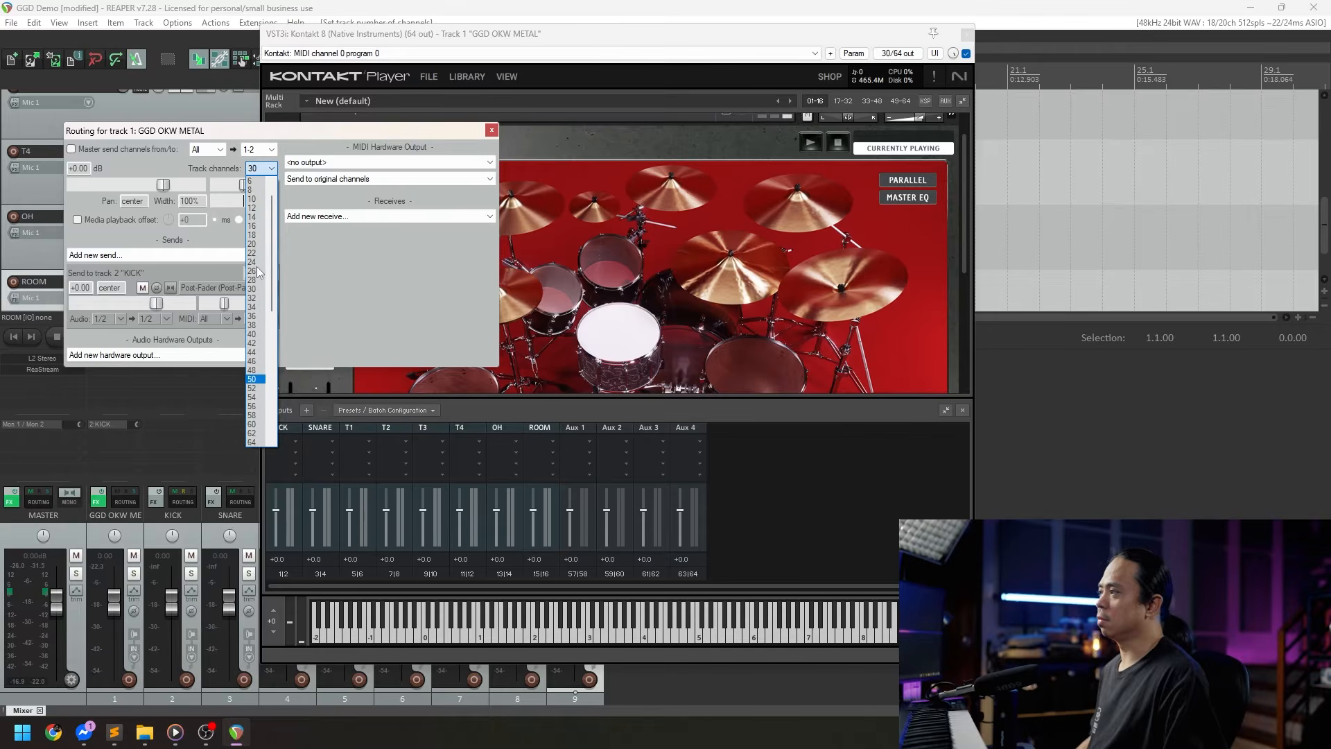
pyautogui.click(361, 300)
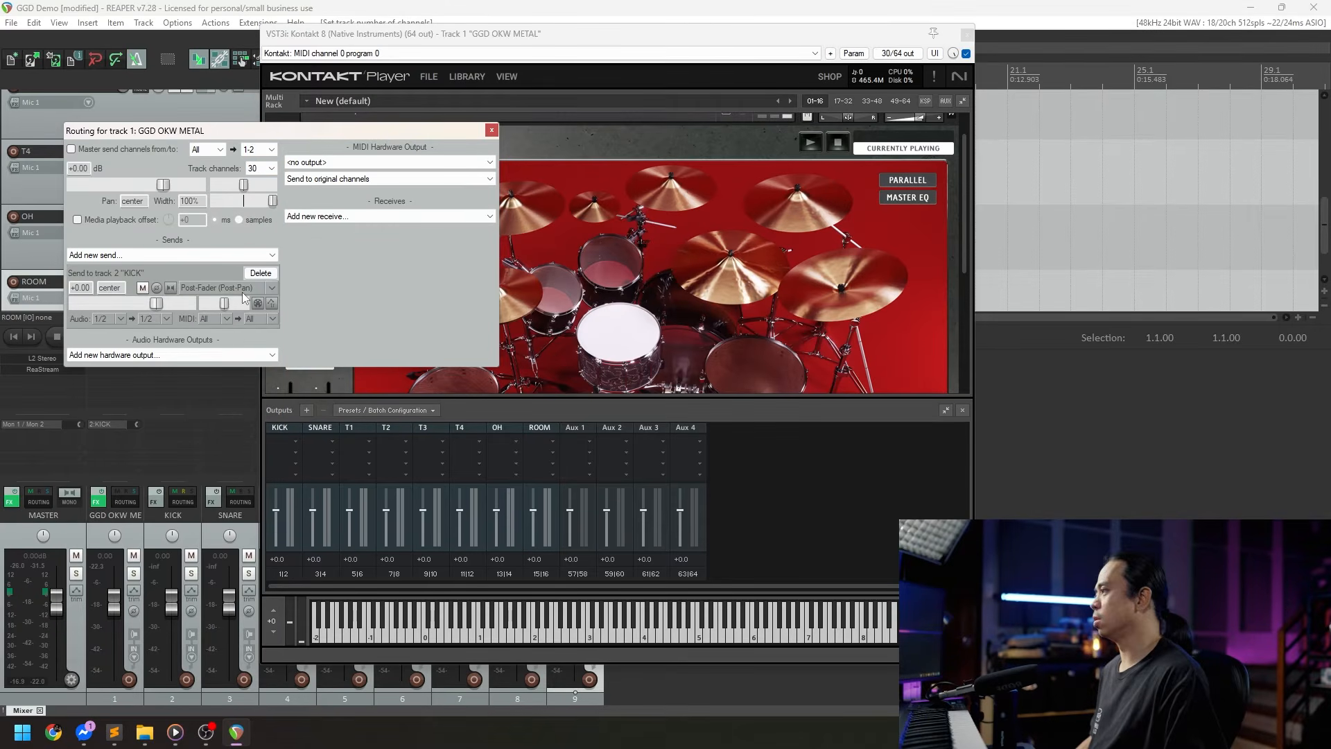
pyautogui.click(248, 255)
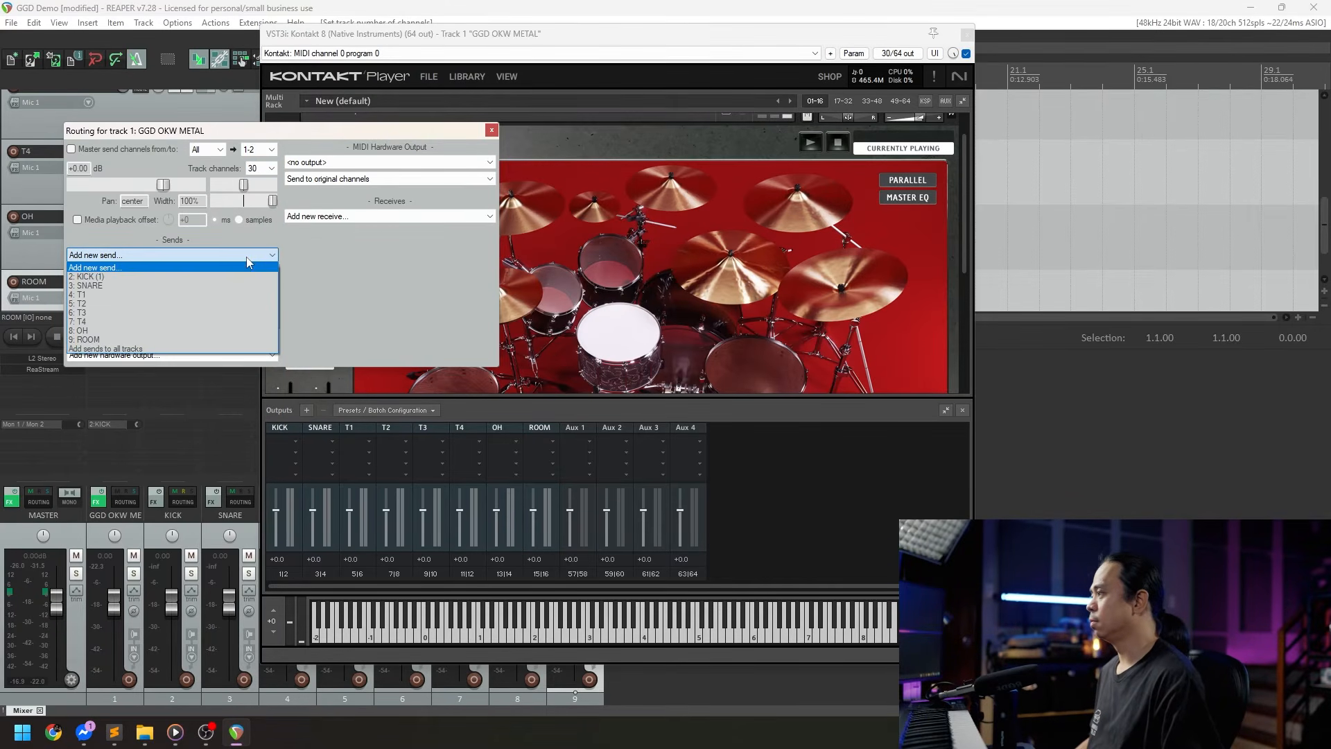
pyautogui.click(388, 296)
pyautogui.click(140, 259)
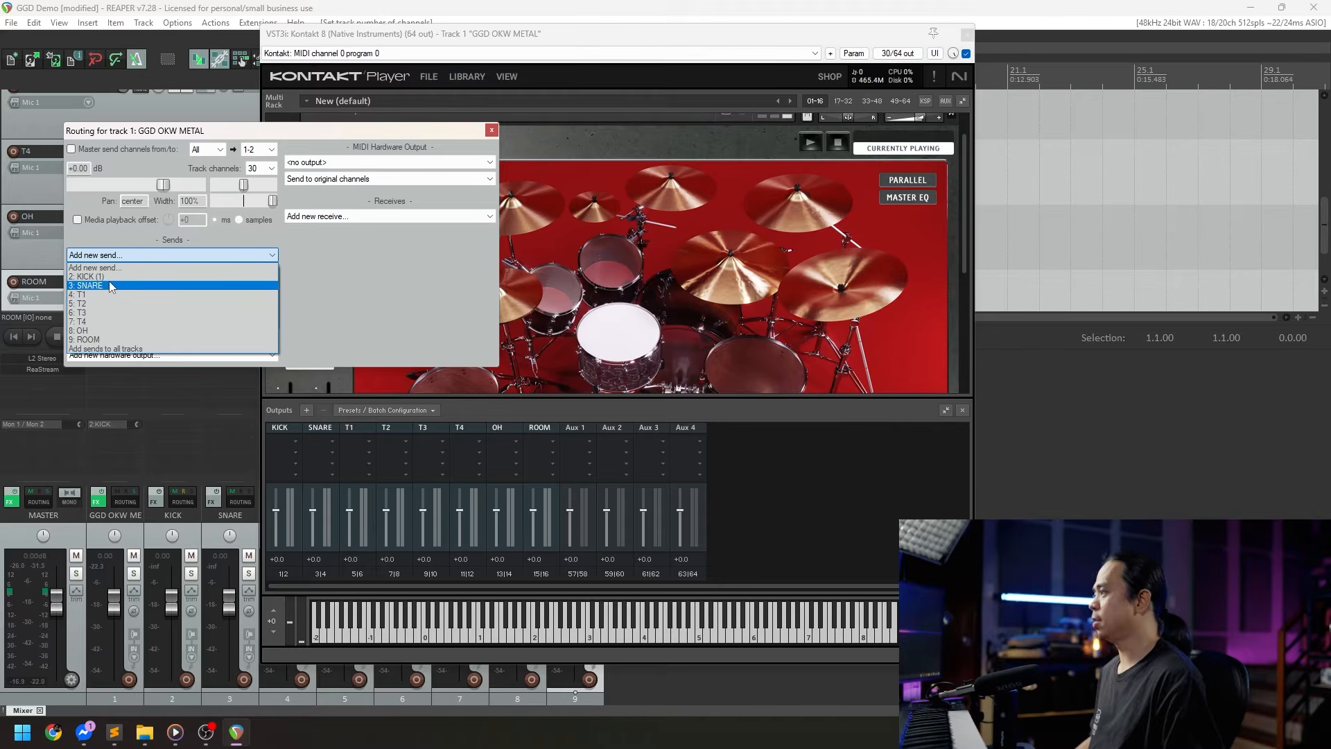
pyautogui.click(87, 276)
pyautogui.moveTo(322, 133)
pyautogui.mouseDown()
pyautogui.moveTo(295, 75)
pyautogui.moveTo(328, 114)
pyautogui.mouseUp()
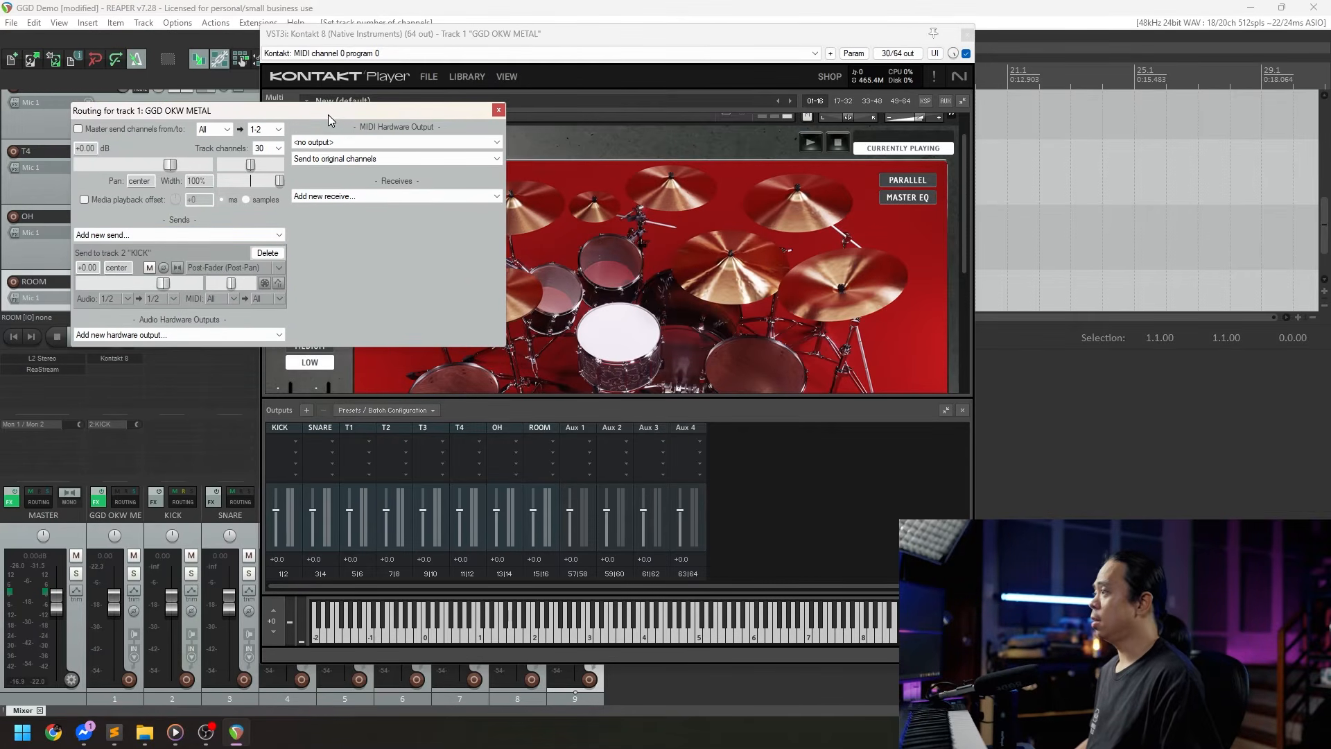
# Step: Add a send from the GGD OKW METAL track to the SNARE track with stereo source channels 3/4
pyautogui.click(129, 235)
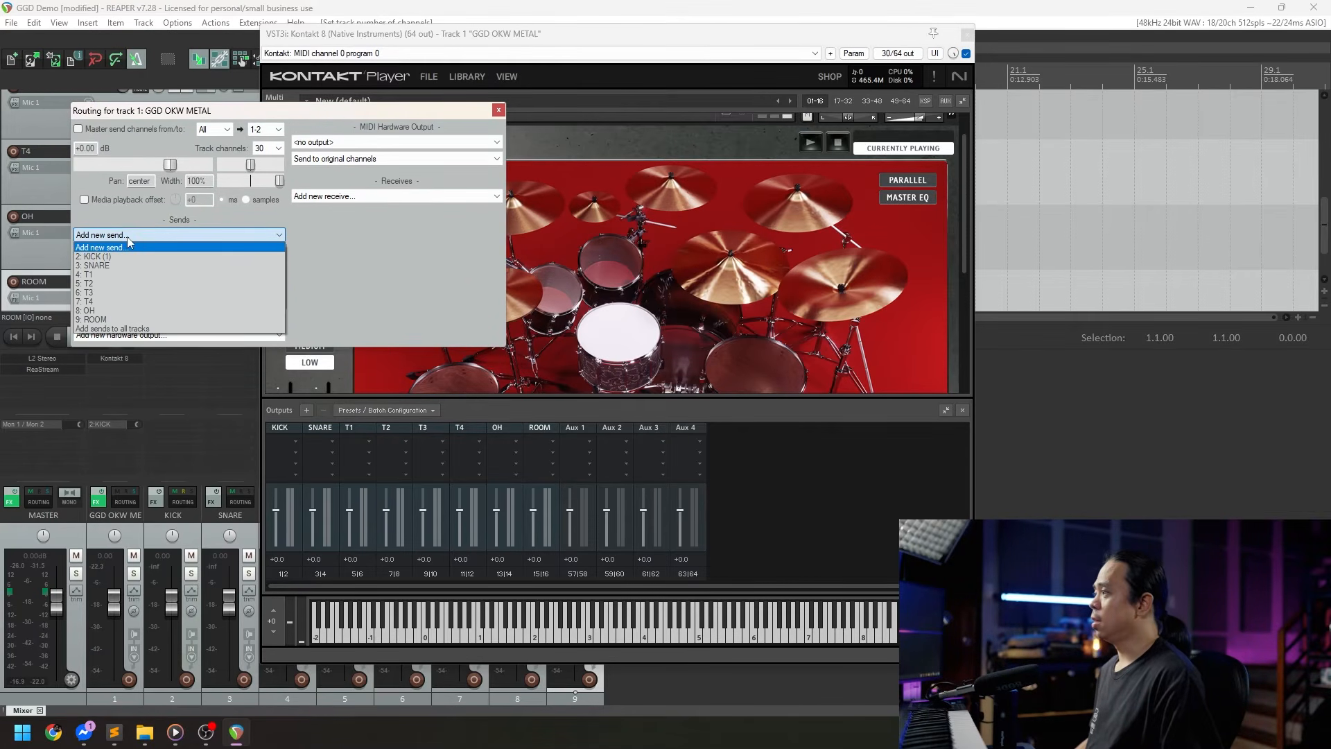
pyautogui.click(103, 266)
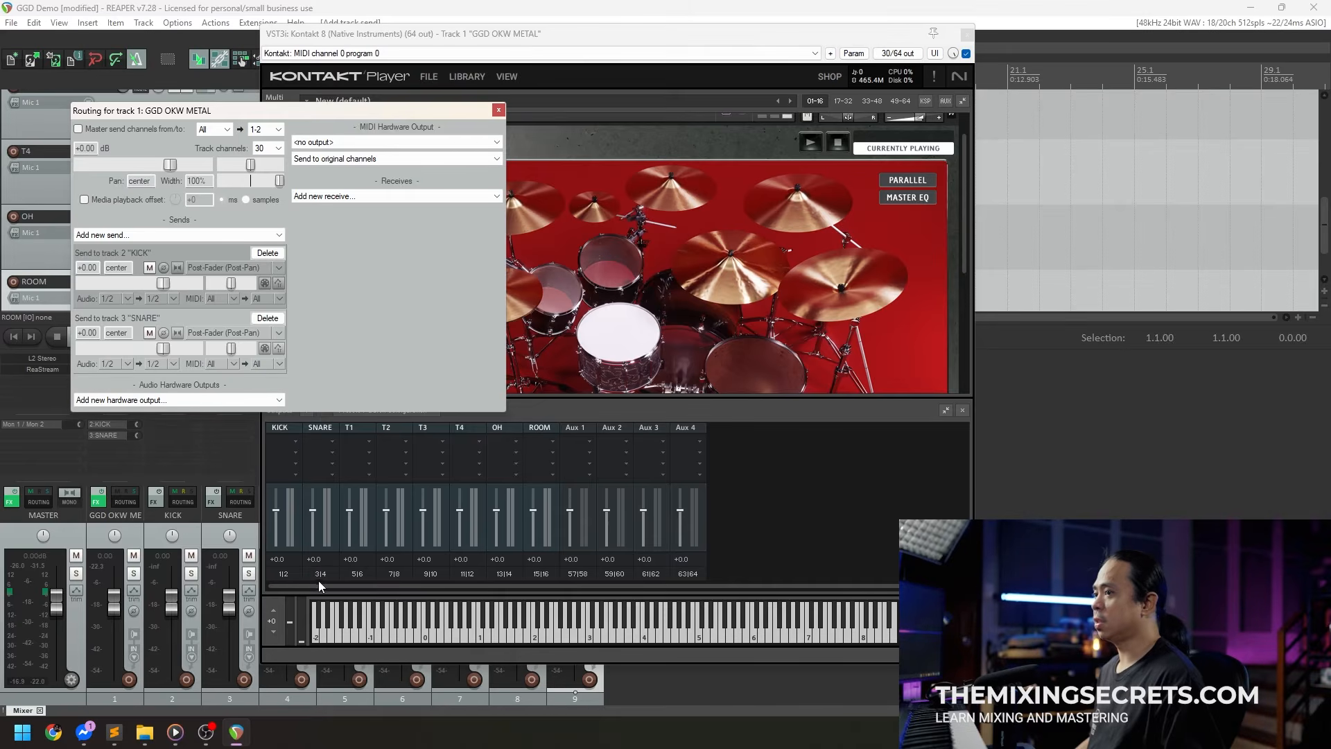
pyautogui.click(127, 364)
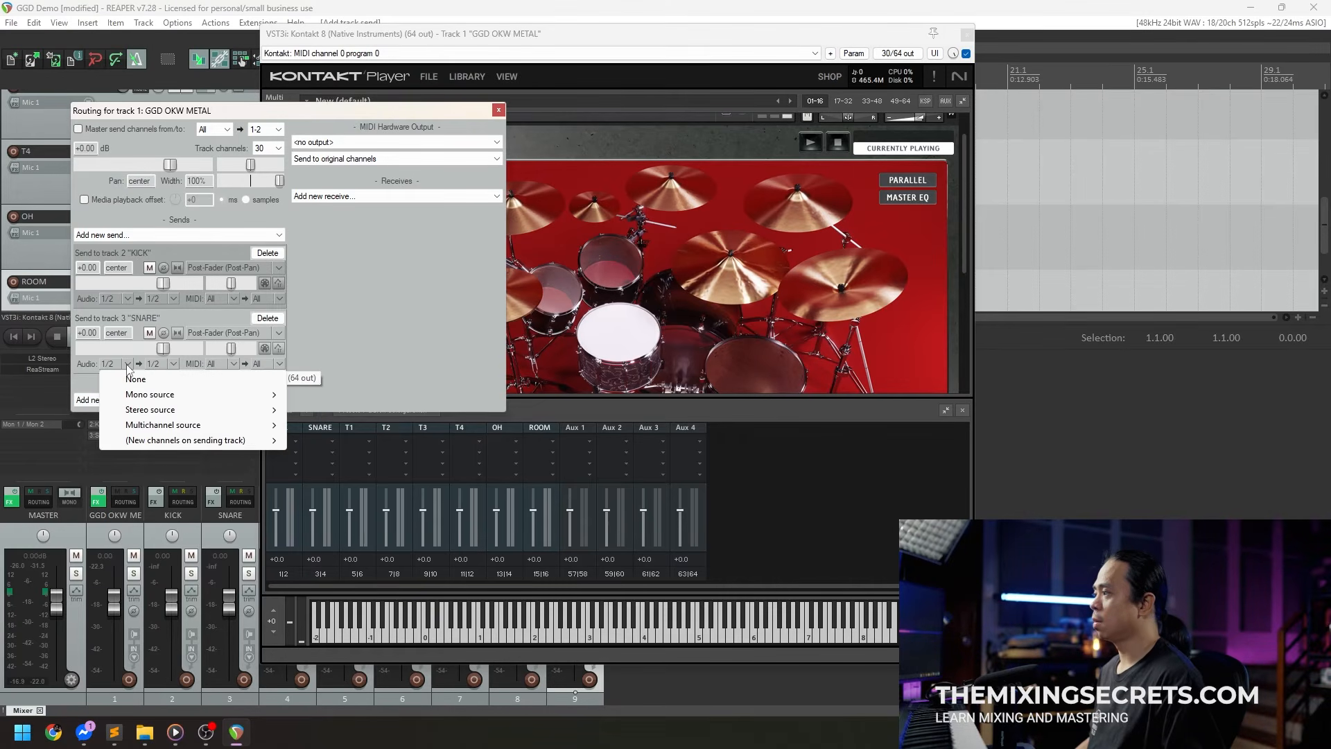
pyautogui.moveTo(180, 410)
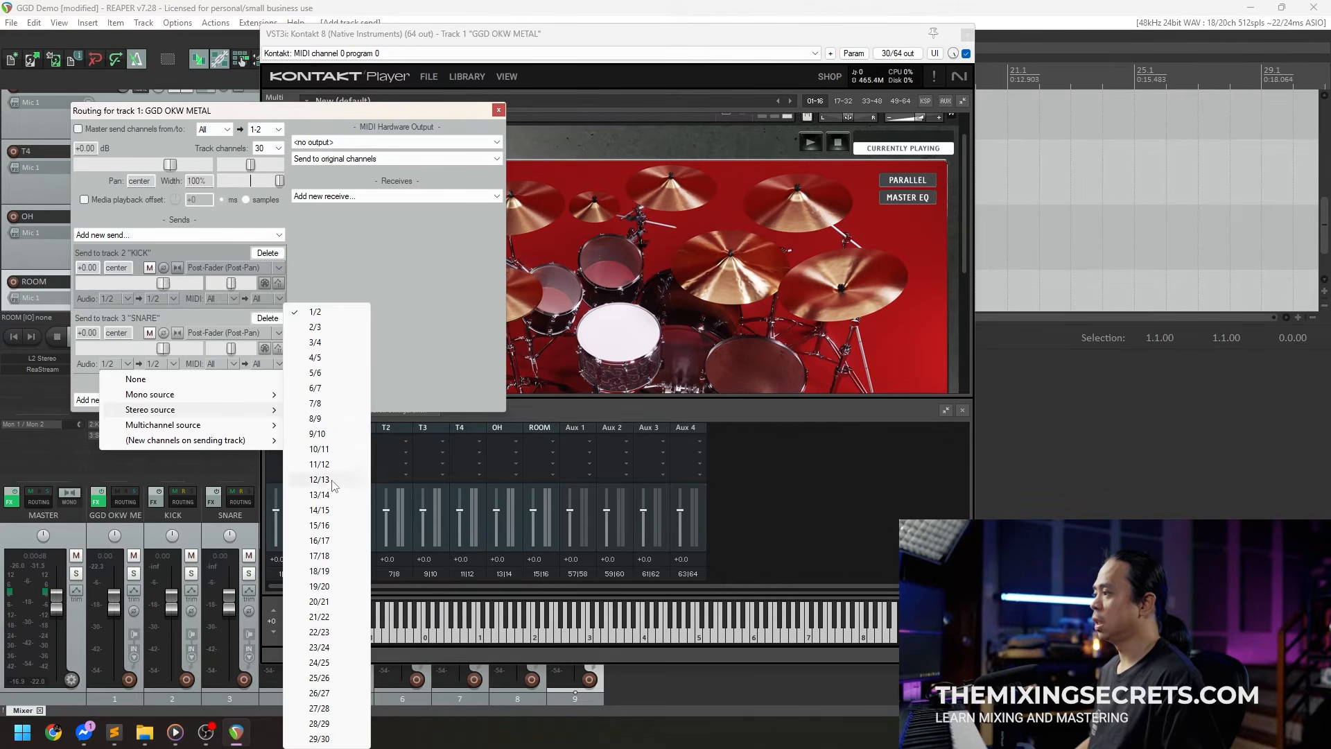
pyautogui.click(316, 343)
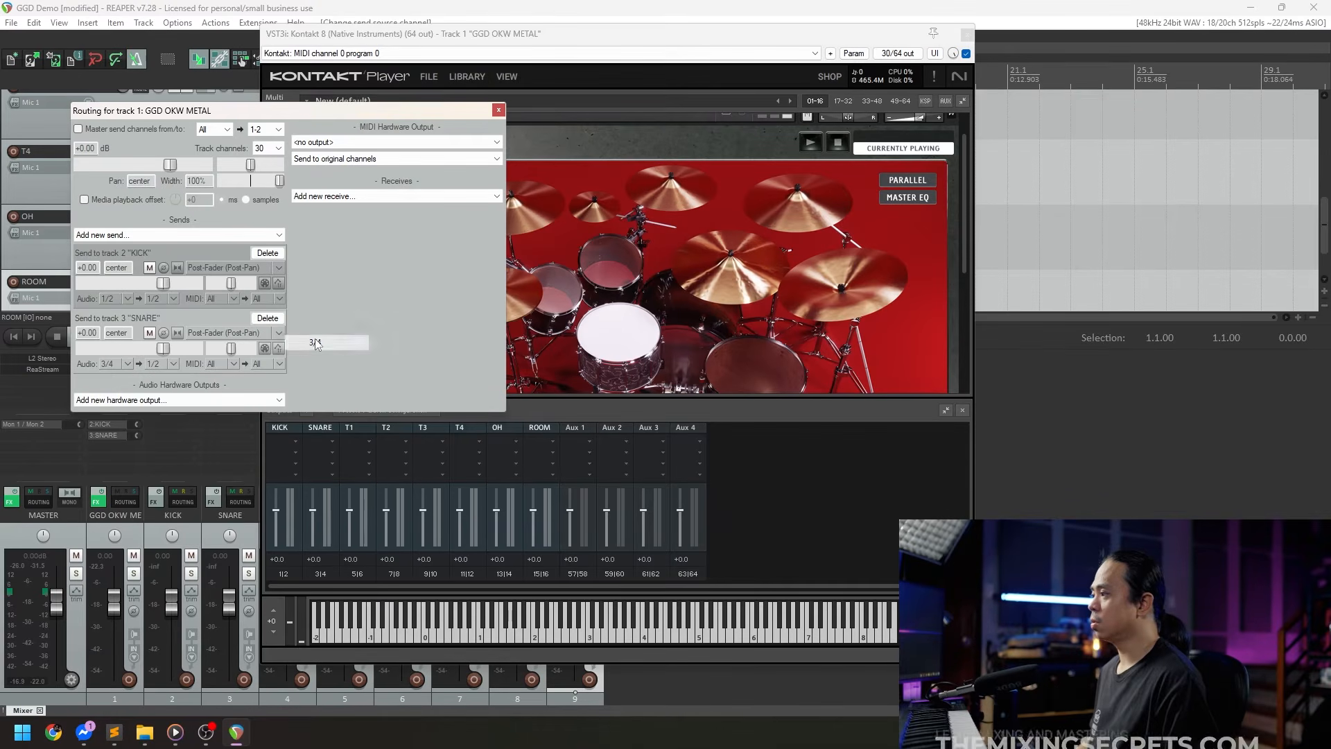
# Step: Add a send to the T1 track and set its stereo source to channels 5/6
pyautogui.click(239, 236)
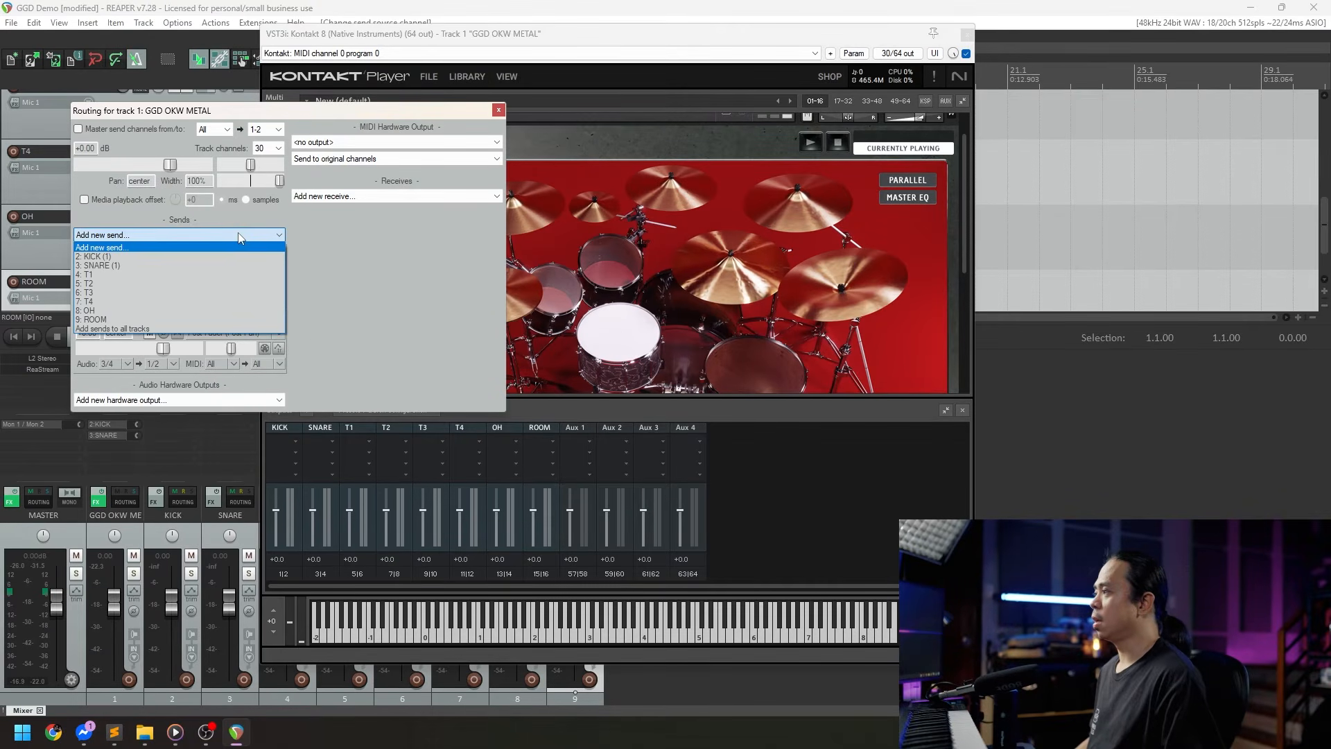
pyautogui.click(246, 276)
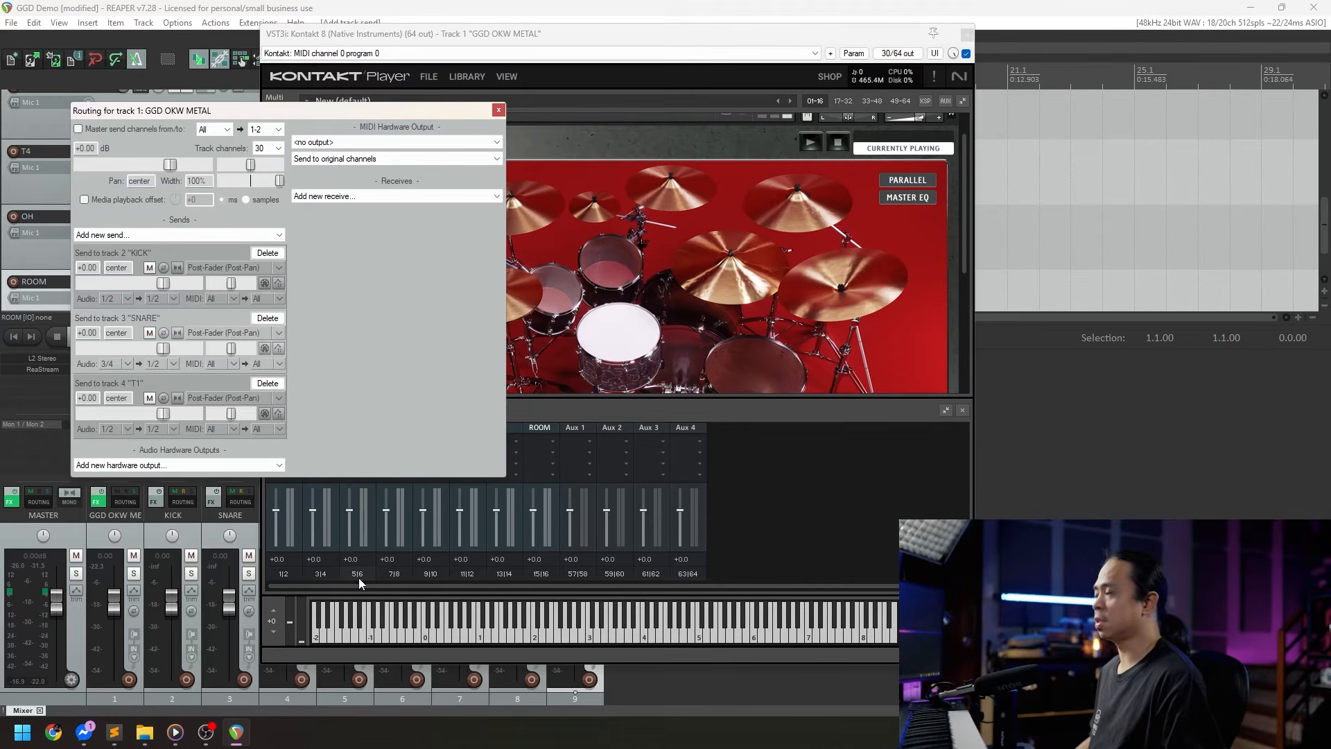
pyautogui.click(126, 430)
pyautogui.moveTo(140, 475)
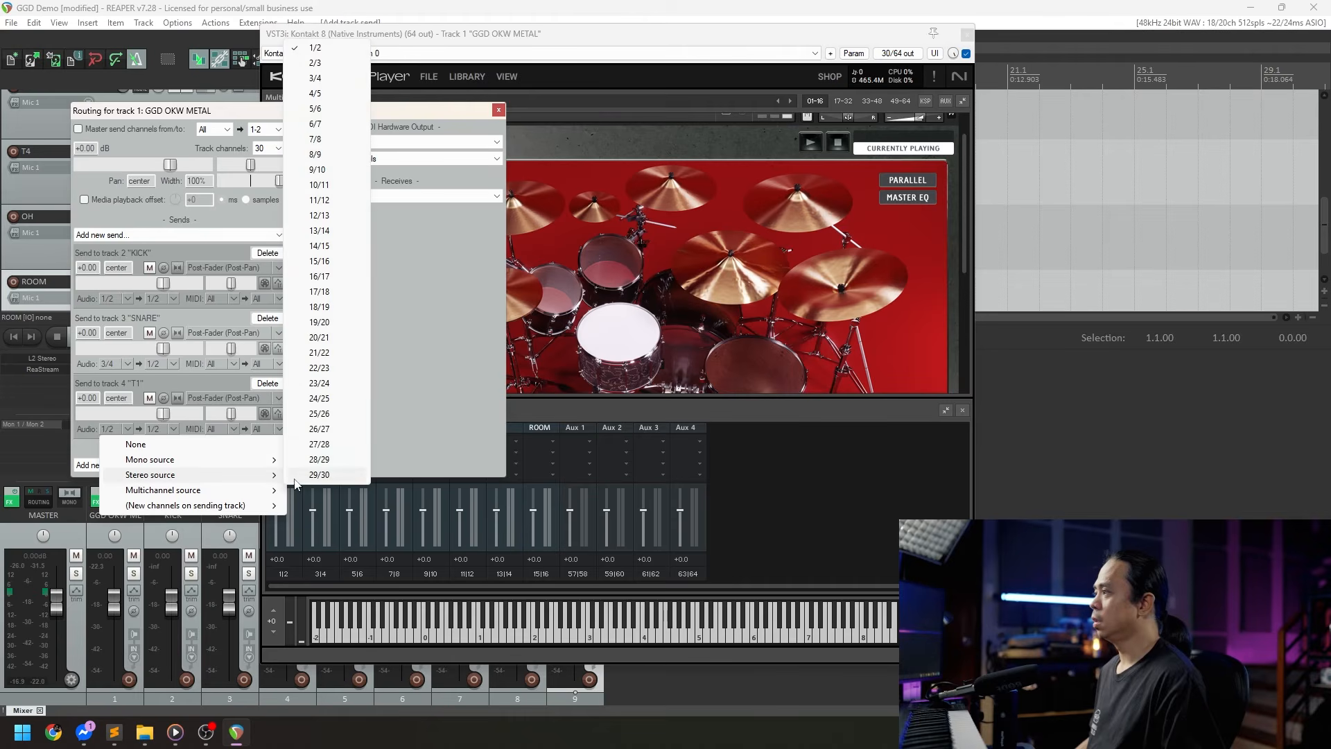
pyautogui.click(315, 108)
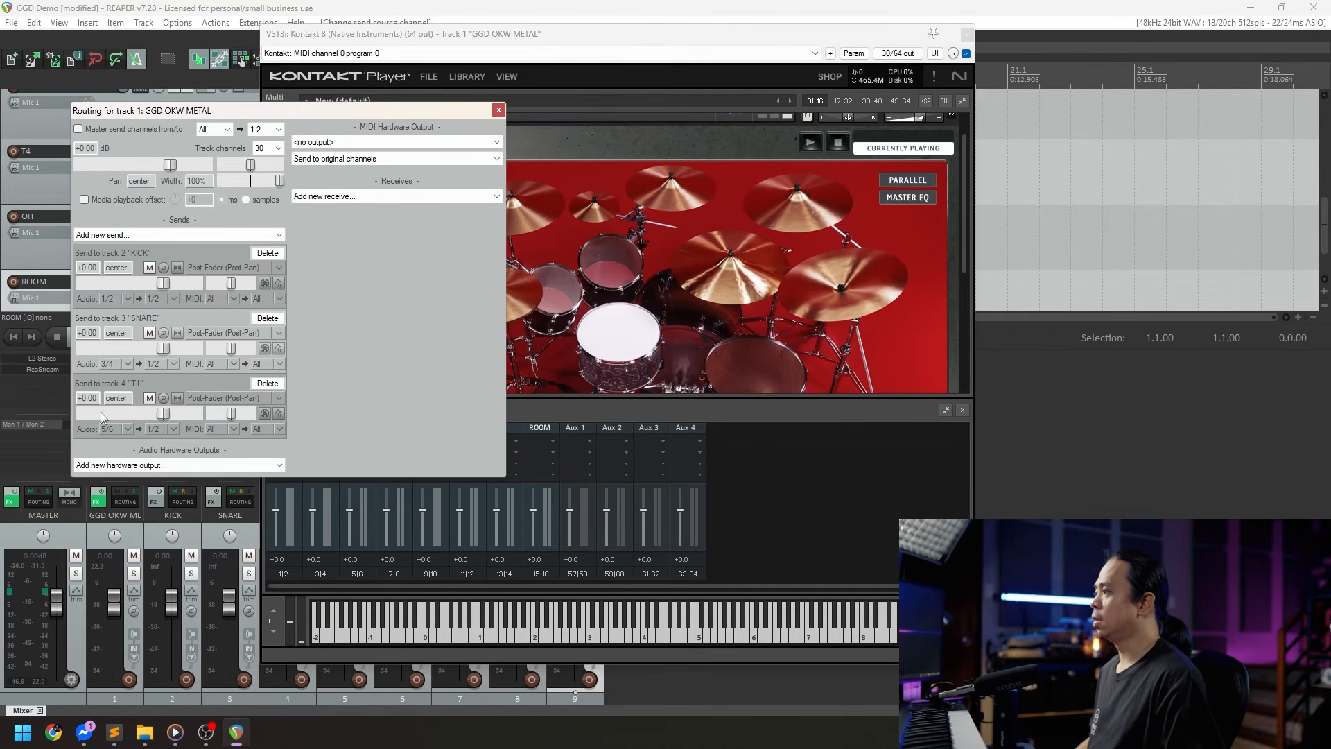
# Step: Add a send to the T2 track and check T2's output channels in the Kontakt mixer
pyautogui.click(167, 233)
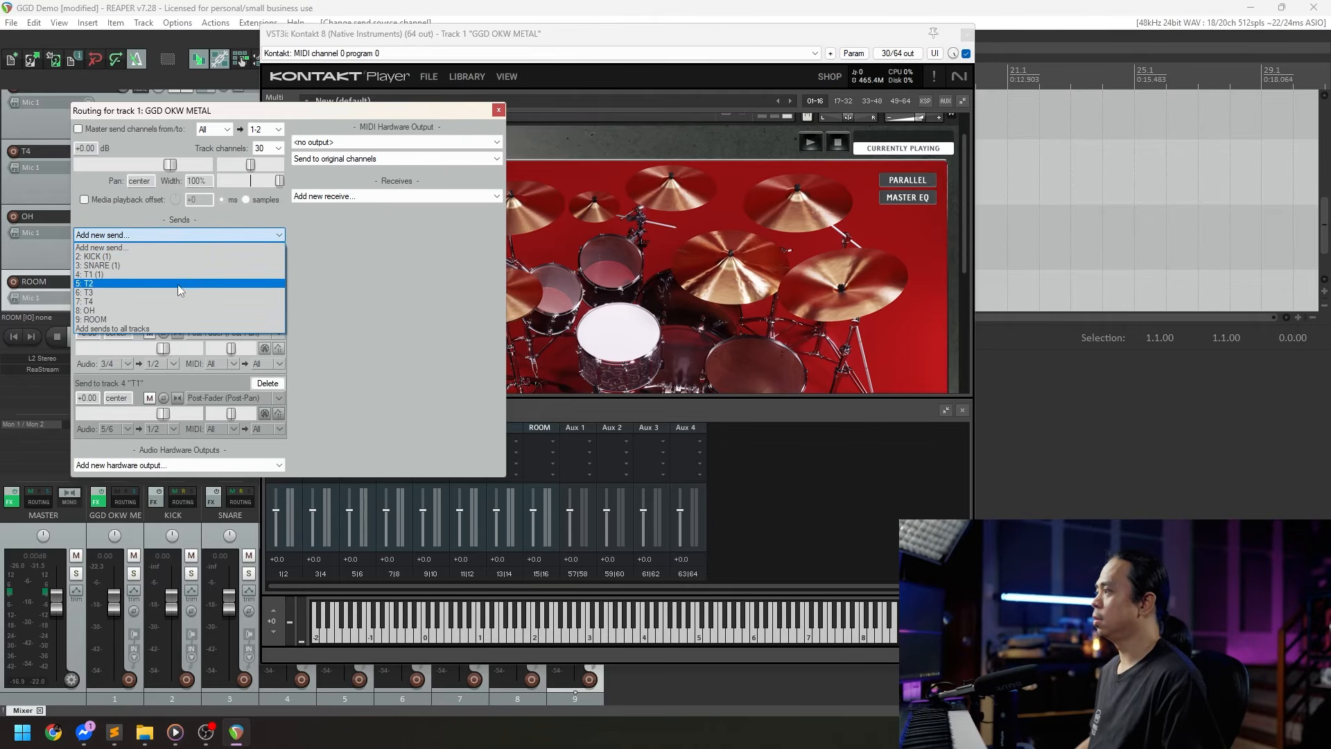
pyautogui.click(177, 285)
pyautogui.click(128, 492)
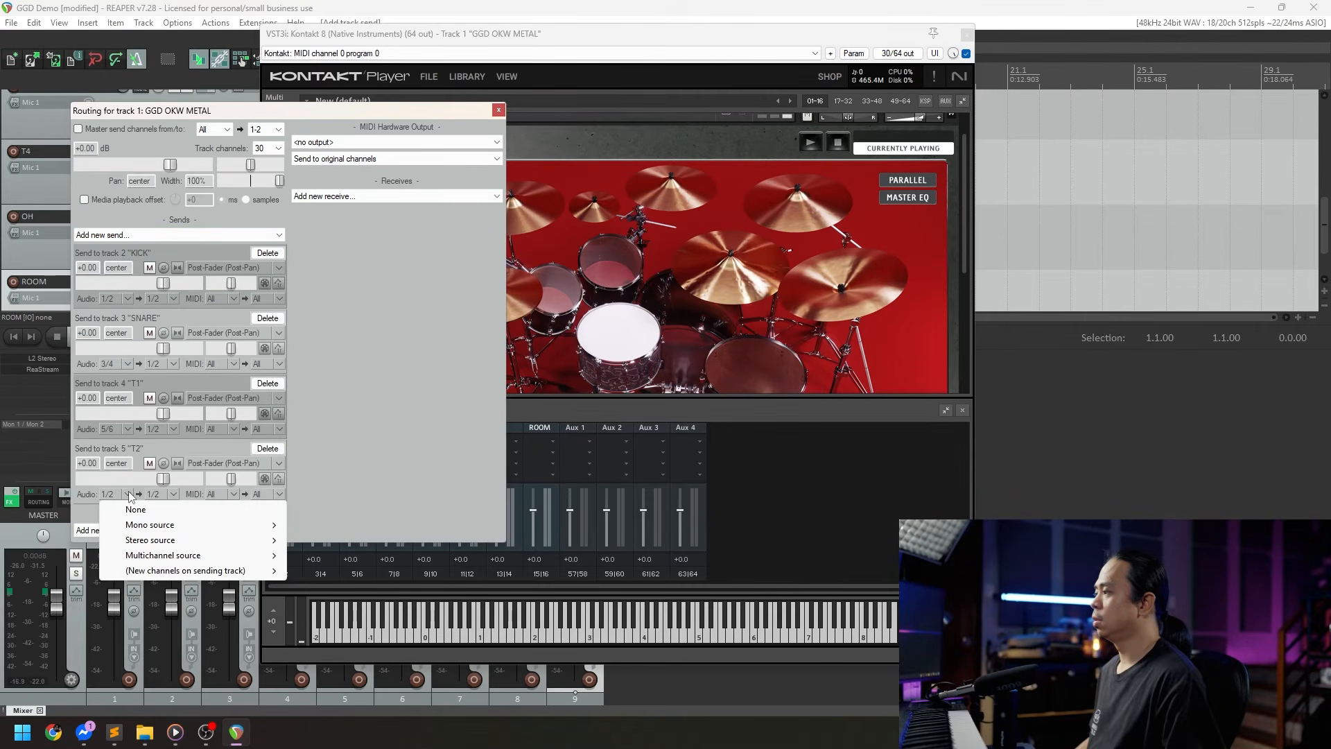
pyautogui.moveTo(150, 545)
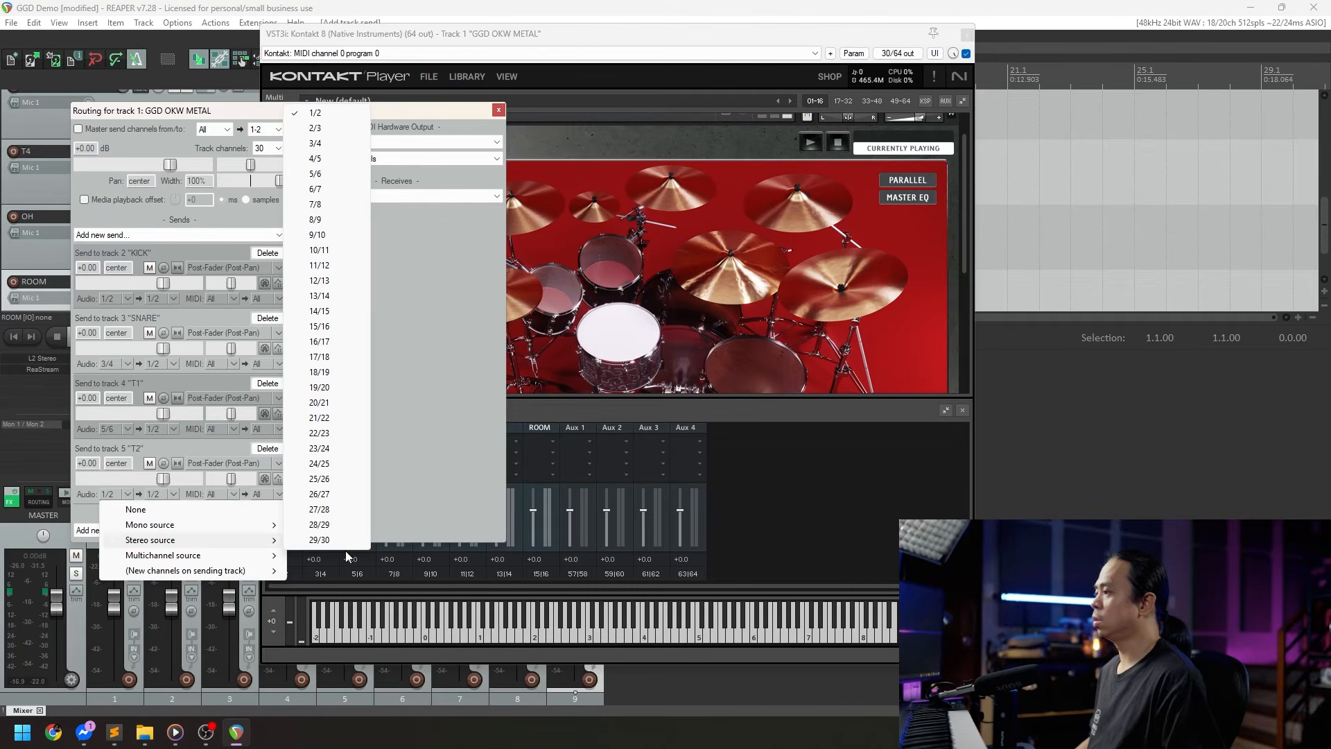
pyautogui.click(871, 531)
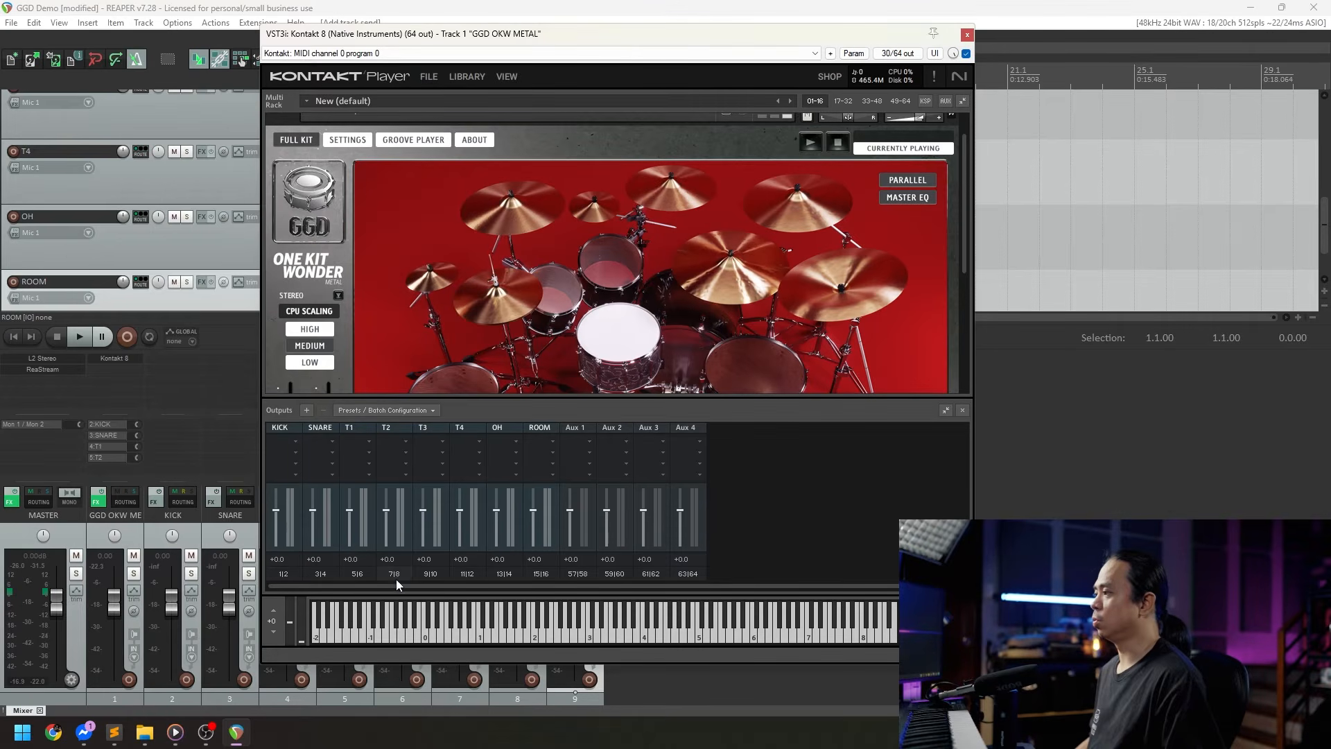
pyautogui.scroll(-2, 64, 287)
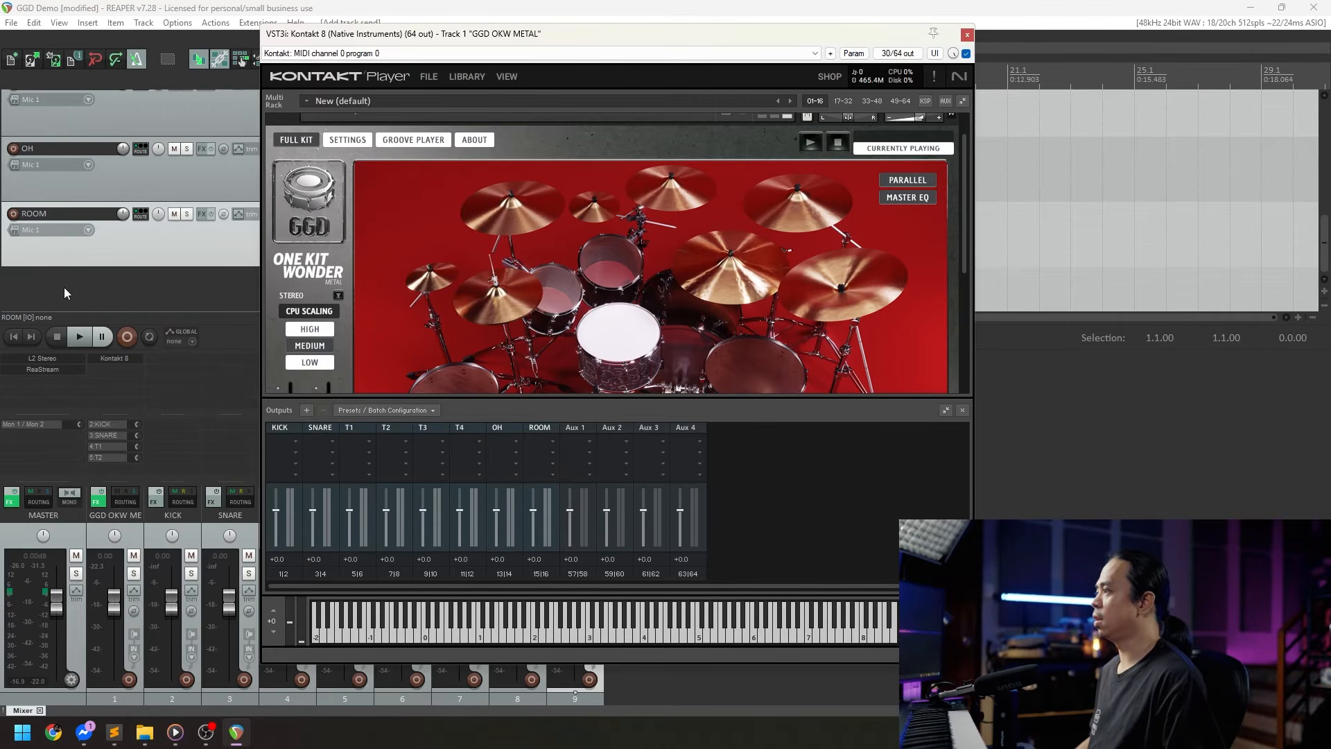
# Step: Set the stereo source of the T2 send to channels 7/8 and close the send's controls
pyautogui.click(106, 456)
pyautogui.click(162, 529)
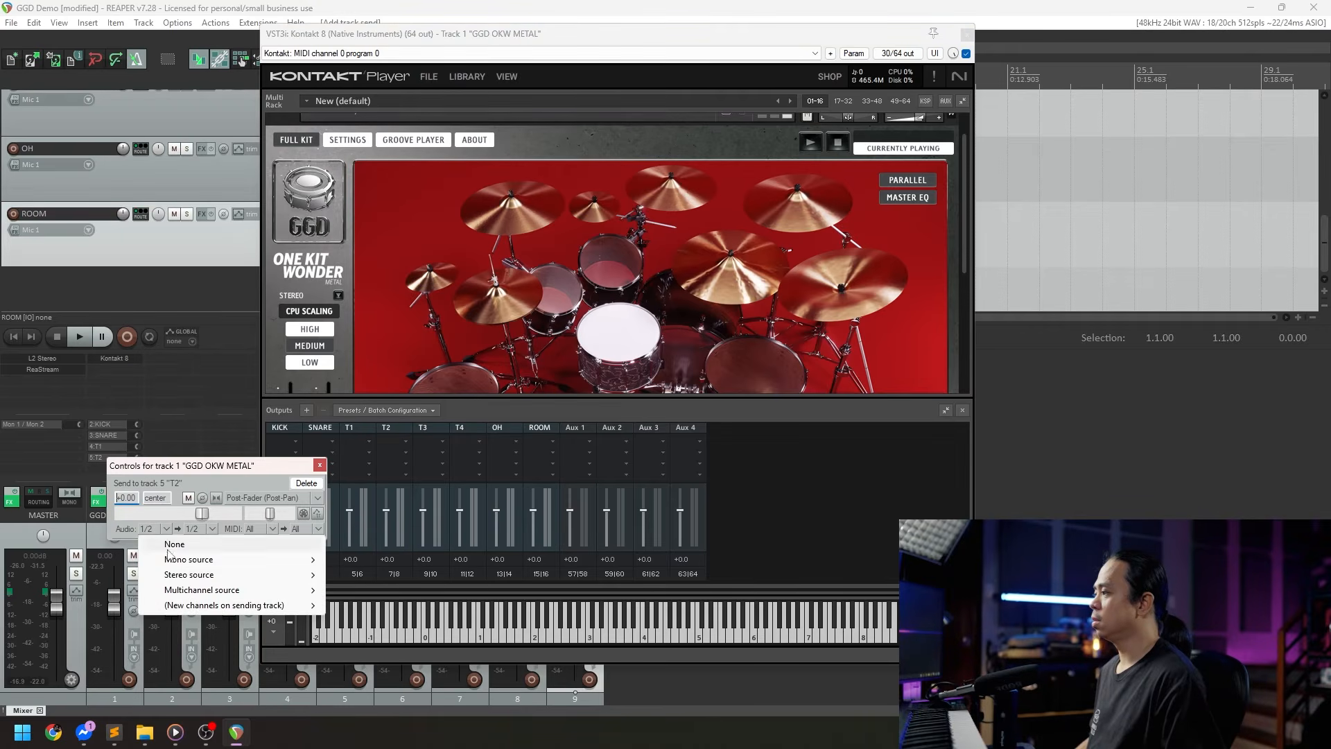
pyautogui.moveTo(184, 574)
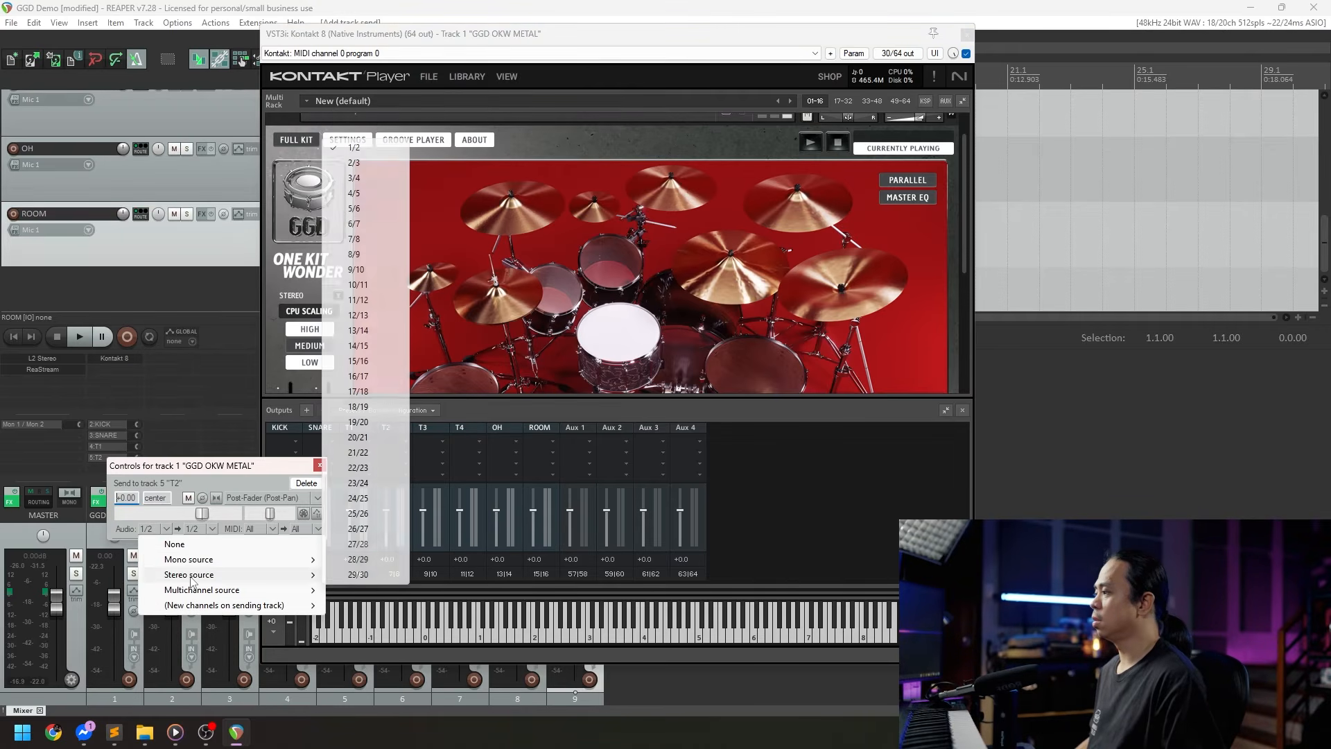
pyautogui.click(354, 238)
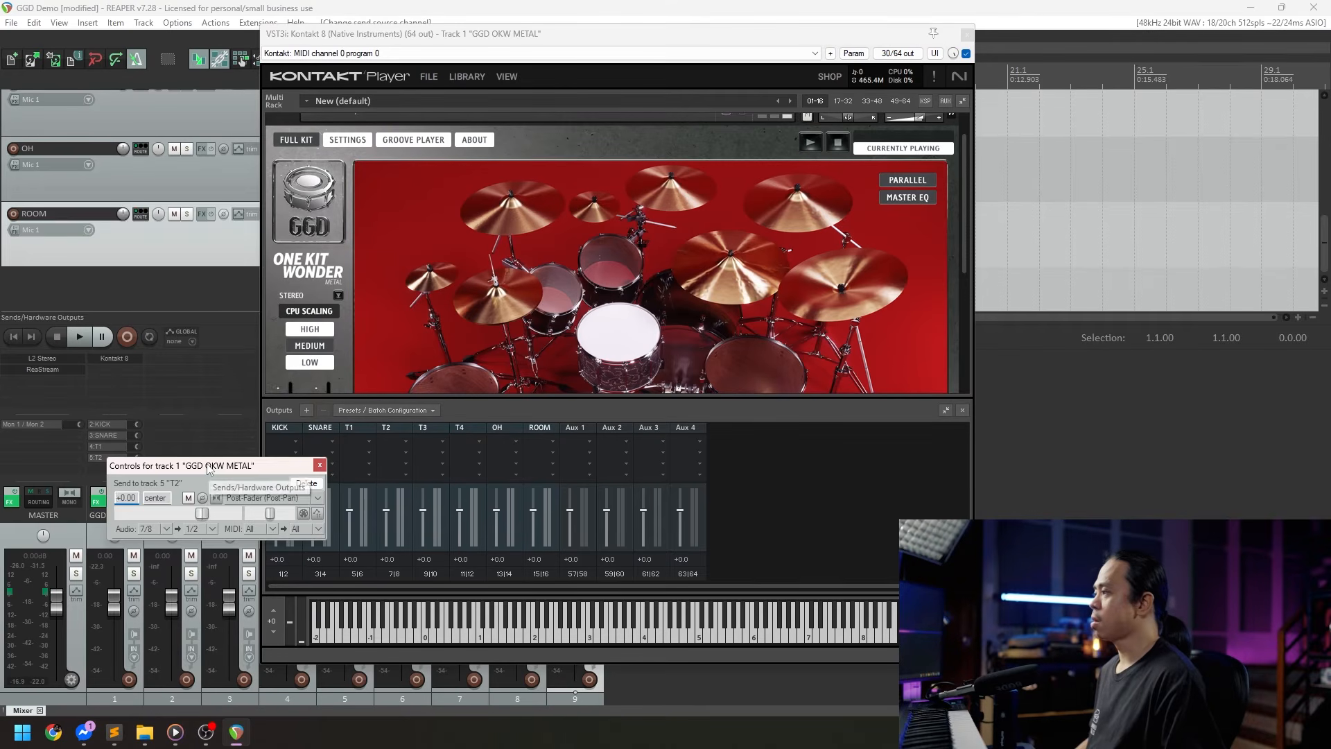
pyautogui.moveTo(208, 469); pyautogui.dragTo(158, 195)
pyautogui.click(269, 191)
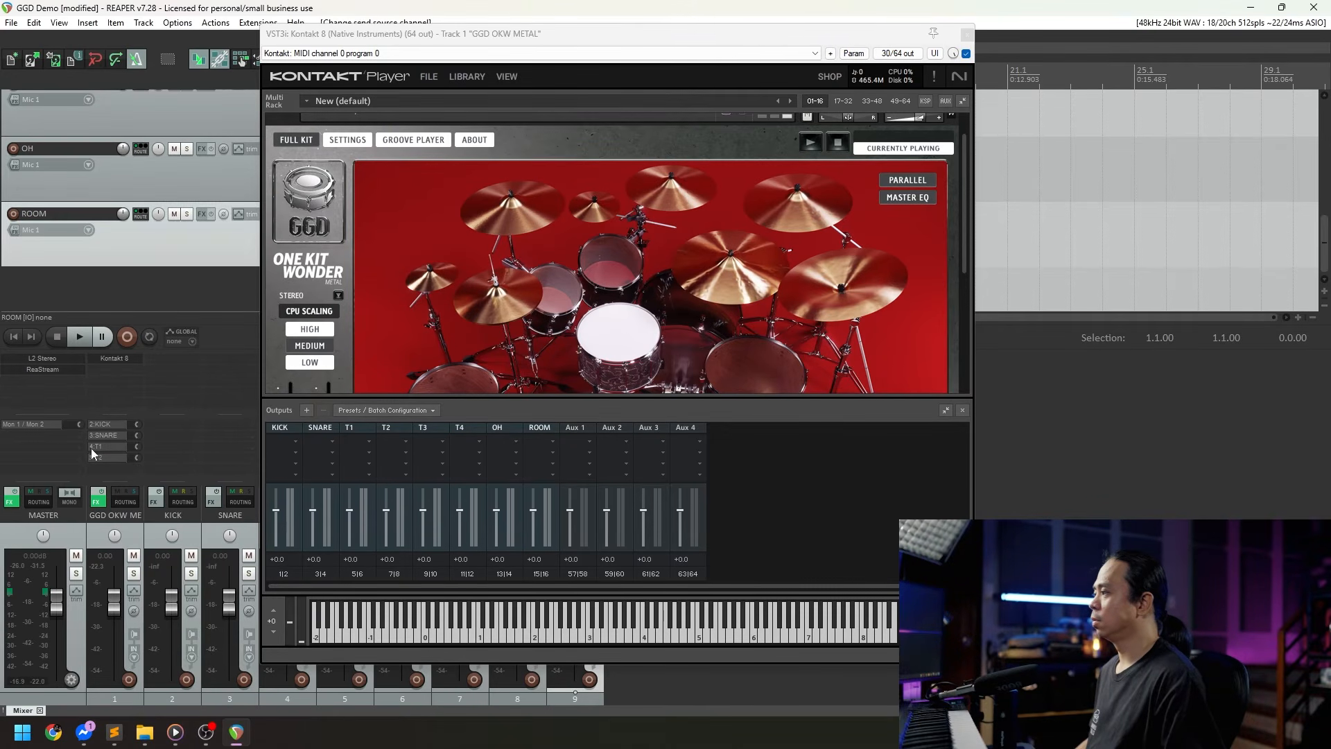
# Step: Reopen the routing settings of the GGD OKW METAL track and add a send to T3 with stereo source channels 9/10
pyautogui.click(126, 501)
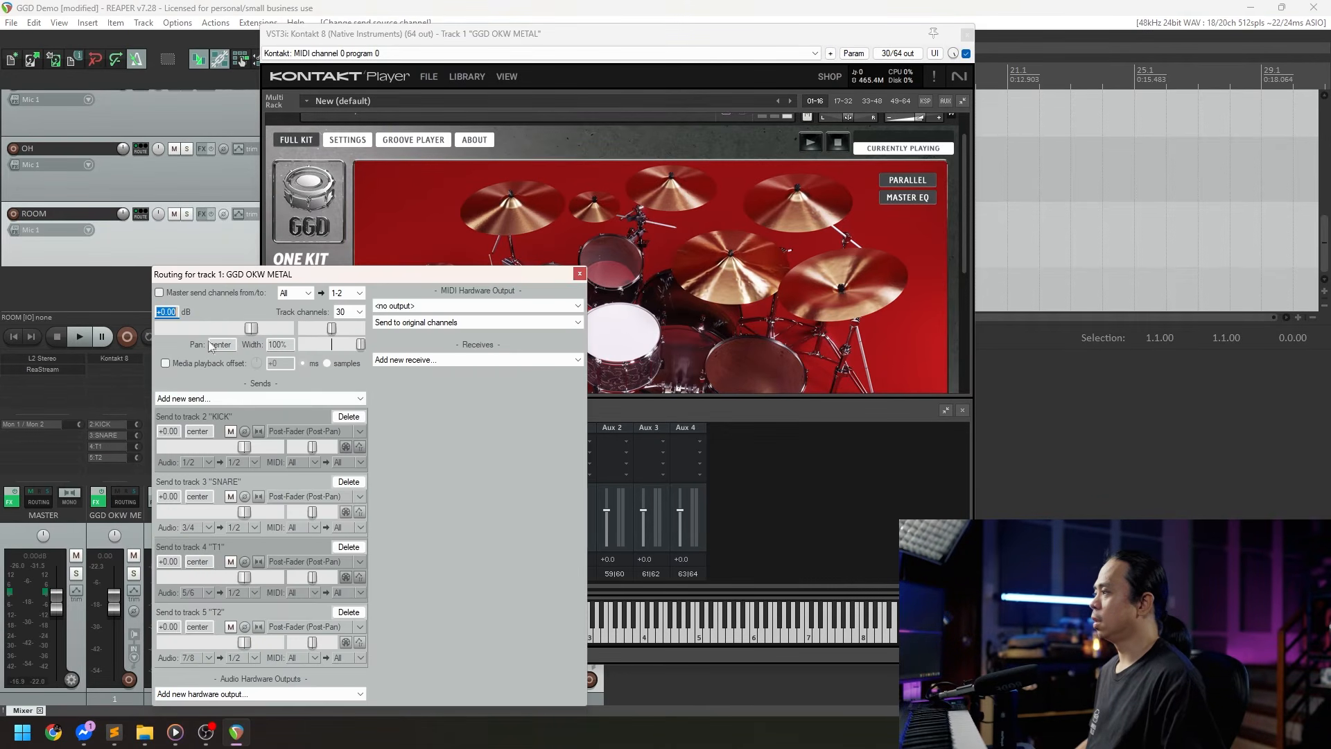
pyautogui.click(298, 398)
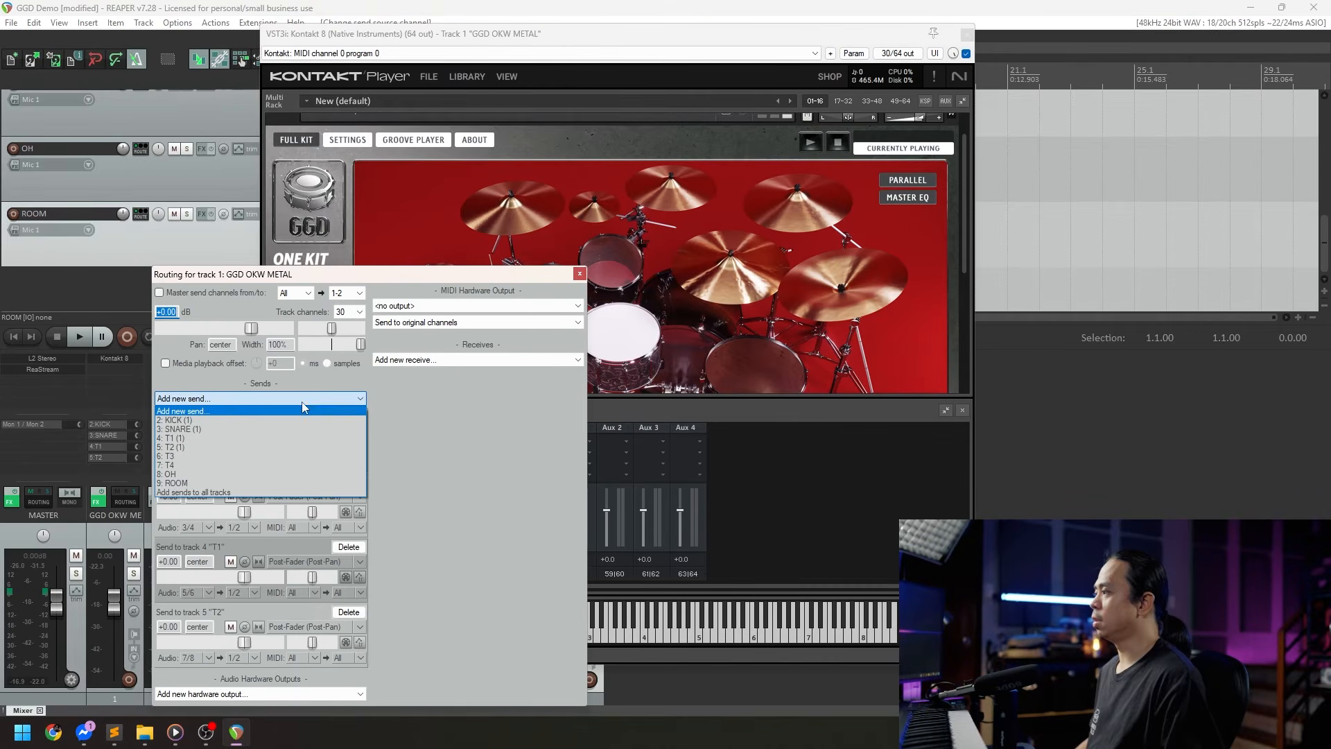
pyautogui.click(294, 455)
pyautogui.moveTo(421, 210); pyautogui.dragTo(450, 70)
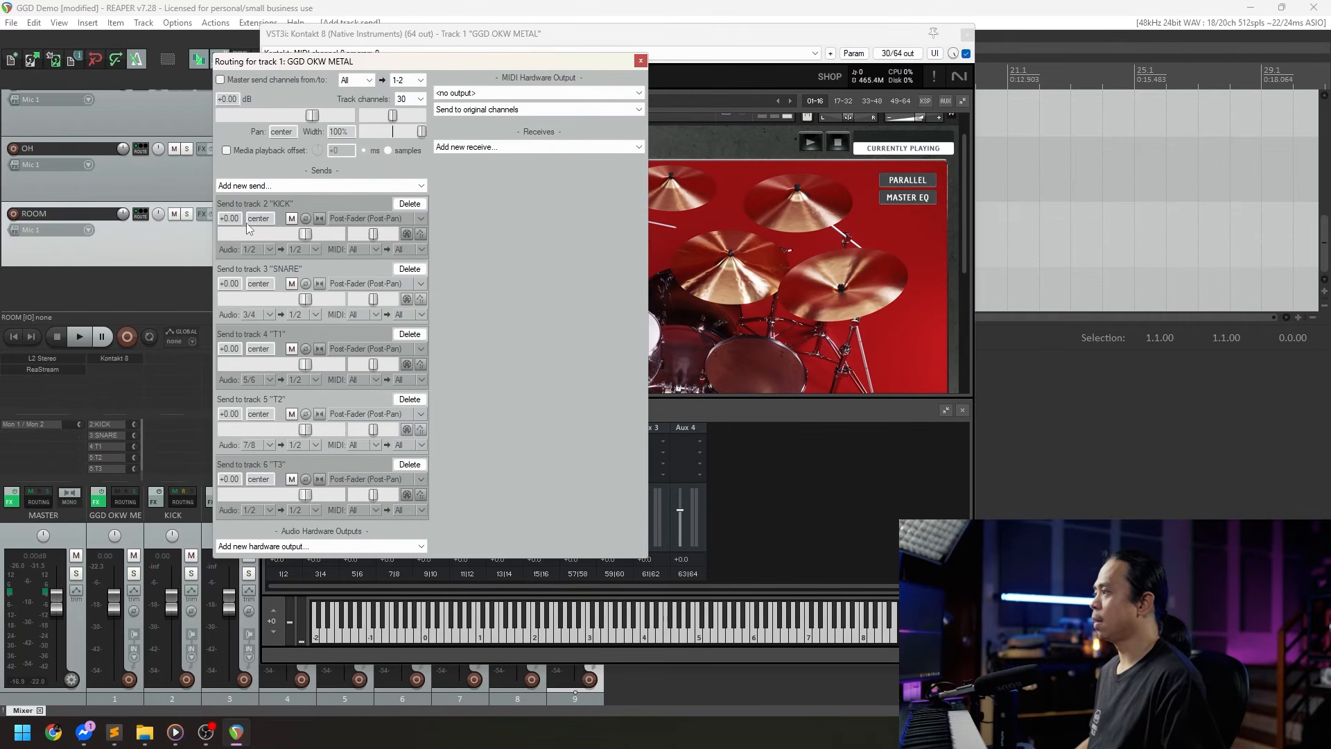
pyautogui.click(270, 512)
pyautogui.moveTo(319, 558)
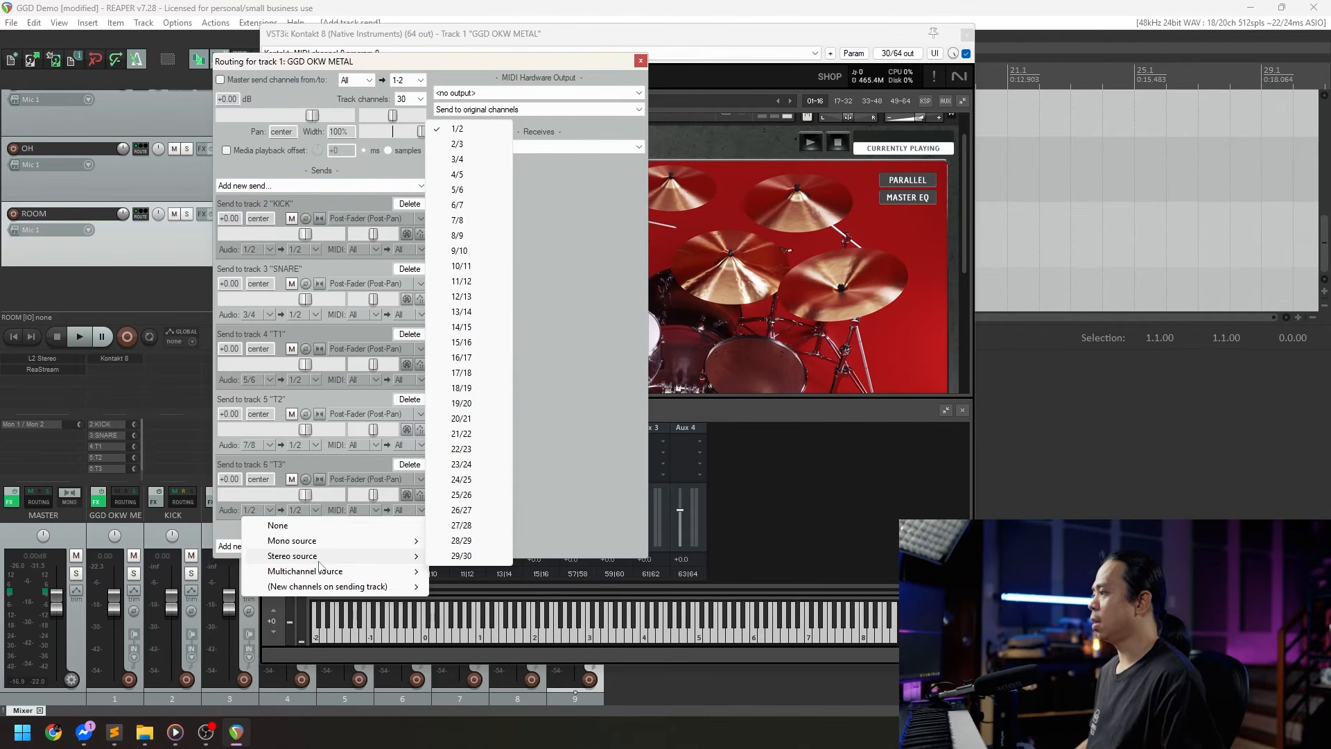
pyautogui.click(460, 252)
# Step: Add a send from GGD OKW METAL to the T4 track and set its stereo source to channels 11/12
pyautogui.moveTo(507, 63); pyautogui.dragTo(418, 29)
pyautogui.click(264, 151)
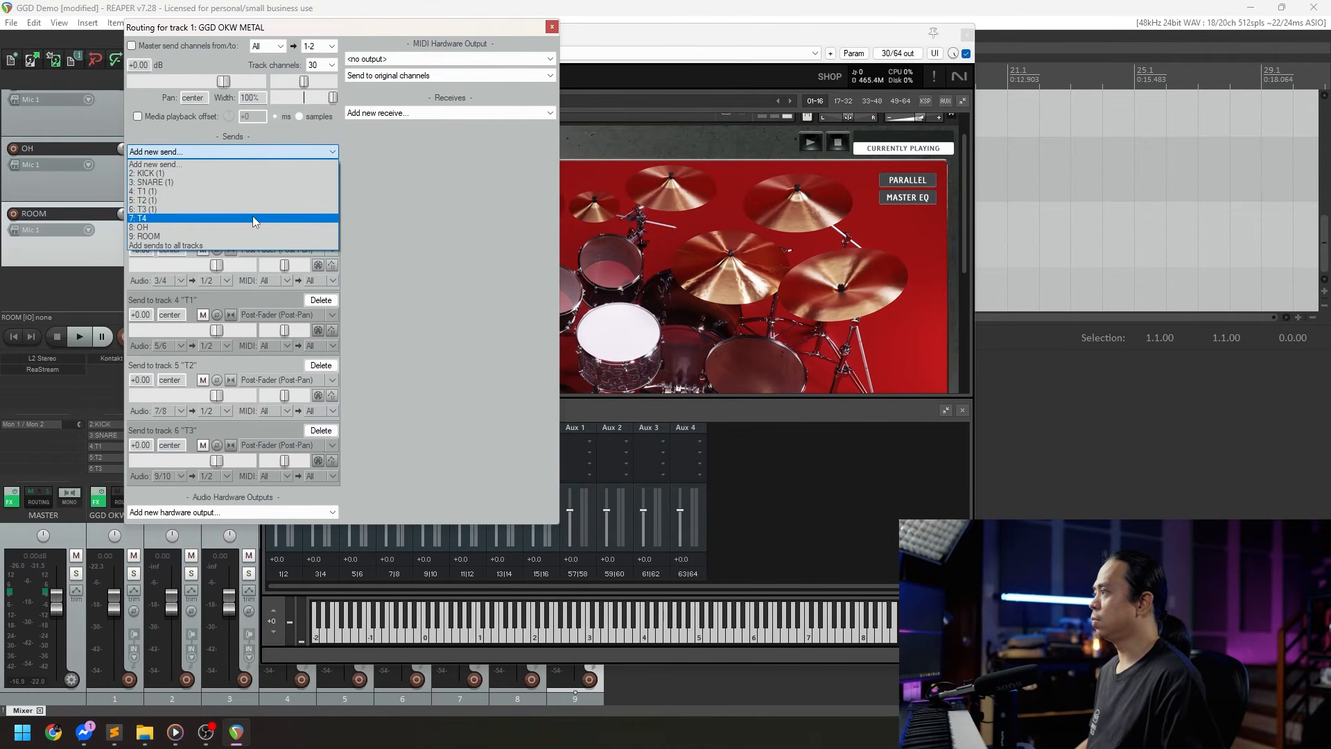
pyautogui.click(252, 215)
pyautogui.click(169, 543)
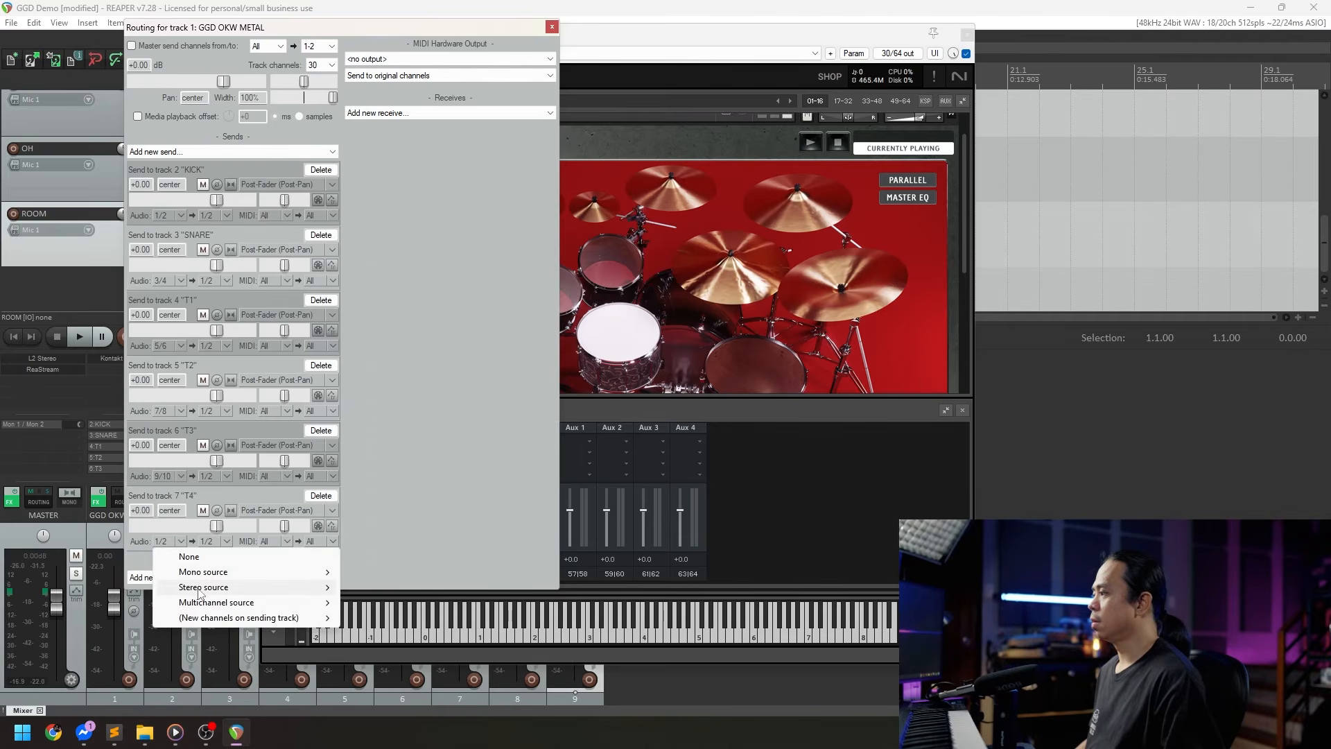
pyautogui.moveTo(236, 587)
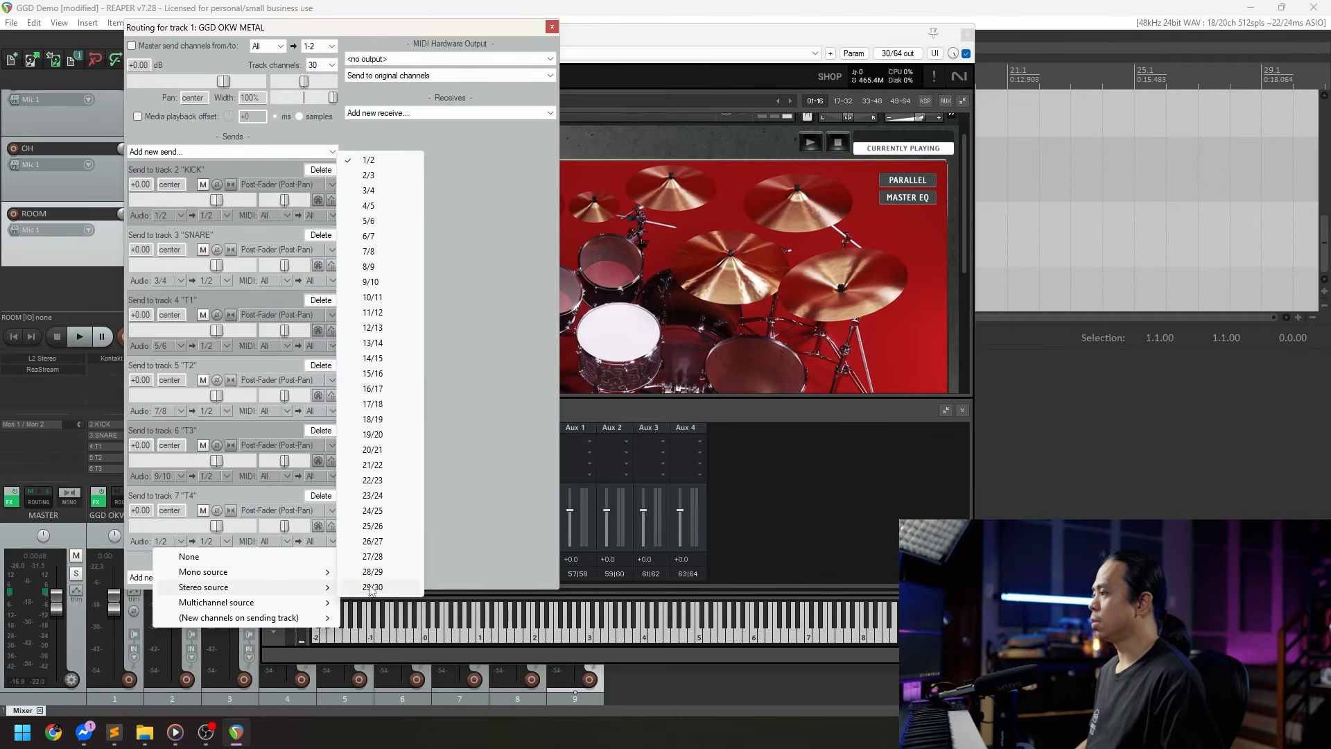
pyautogui.click(374, 312)
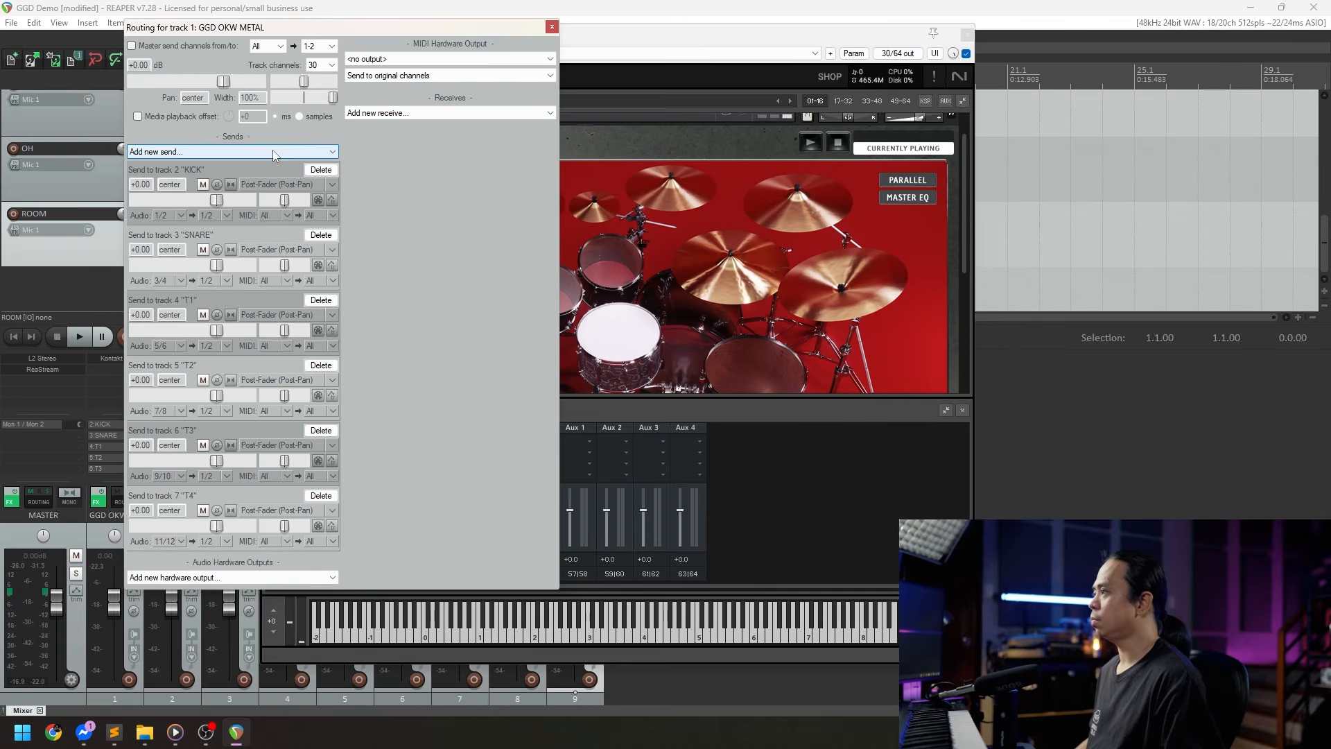
# Step: Add a send to the OH track and set its stereo source to channels 13/14
pyautogui.moveTo(359, 34); pyautogui.dragTo(392, 29)
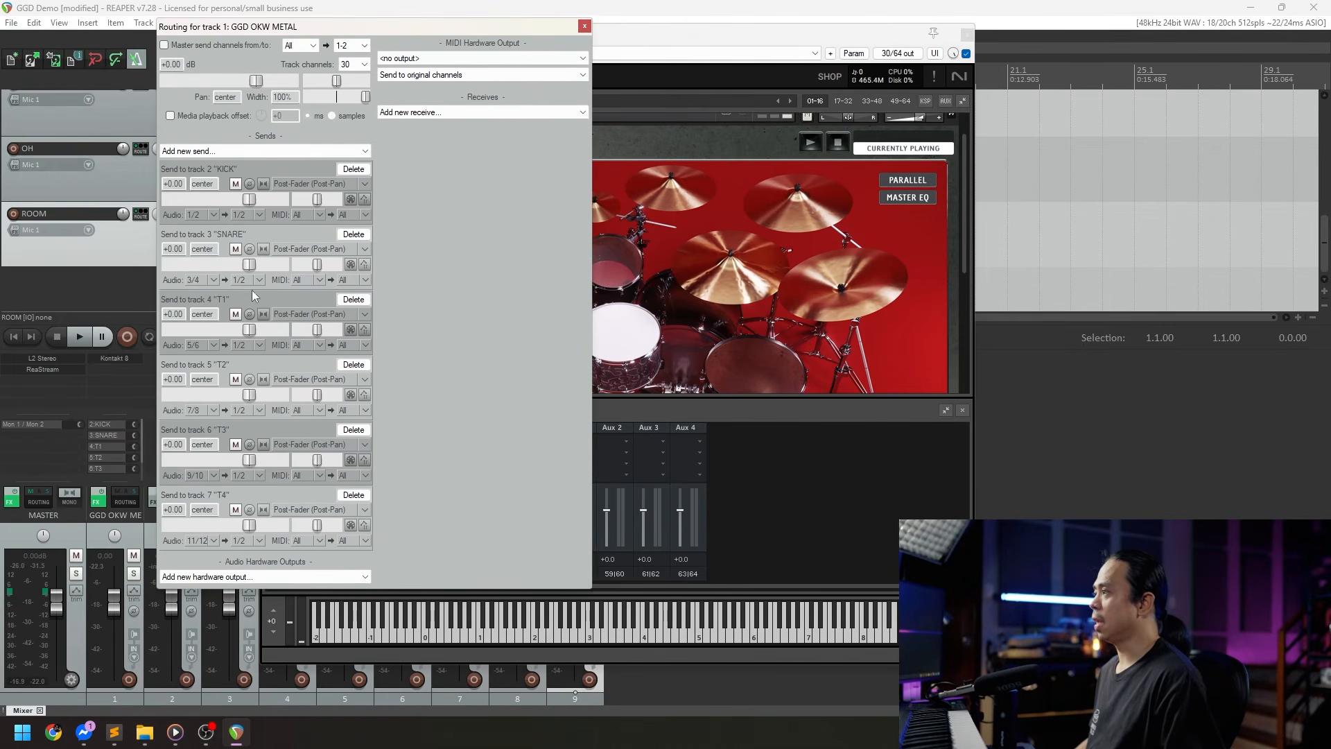
pyautogui.click(259, 149)
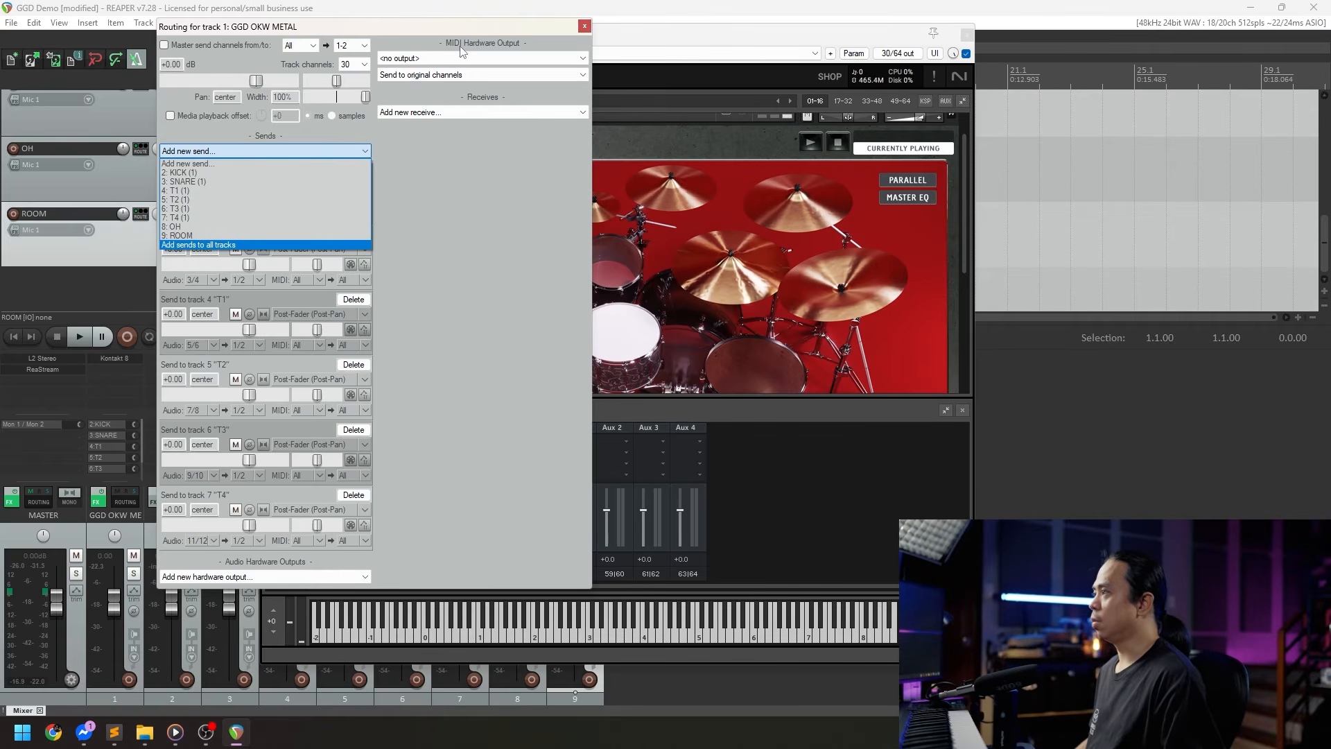
pyautogui.click(486, 31)
pyautogui.moveTo(486, 35)
pyautogui.mouseDown()
pyautogui.moveTo(282, 68)
pyautogui.moveTo(330, 111)
pyautogui.moveTo(480, 18)
pyautogui.mouseUp()
pyautogui.click(277, 133)
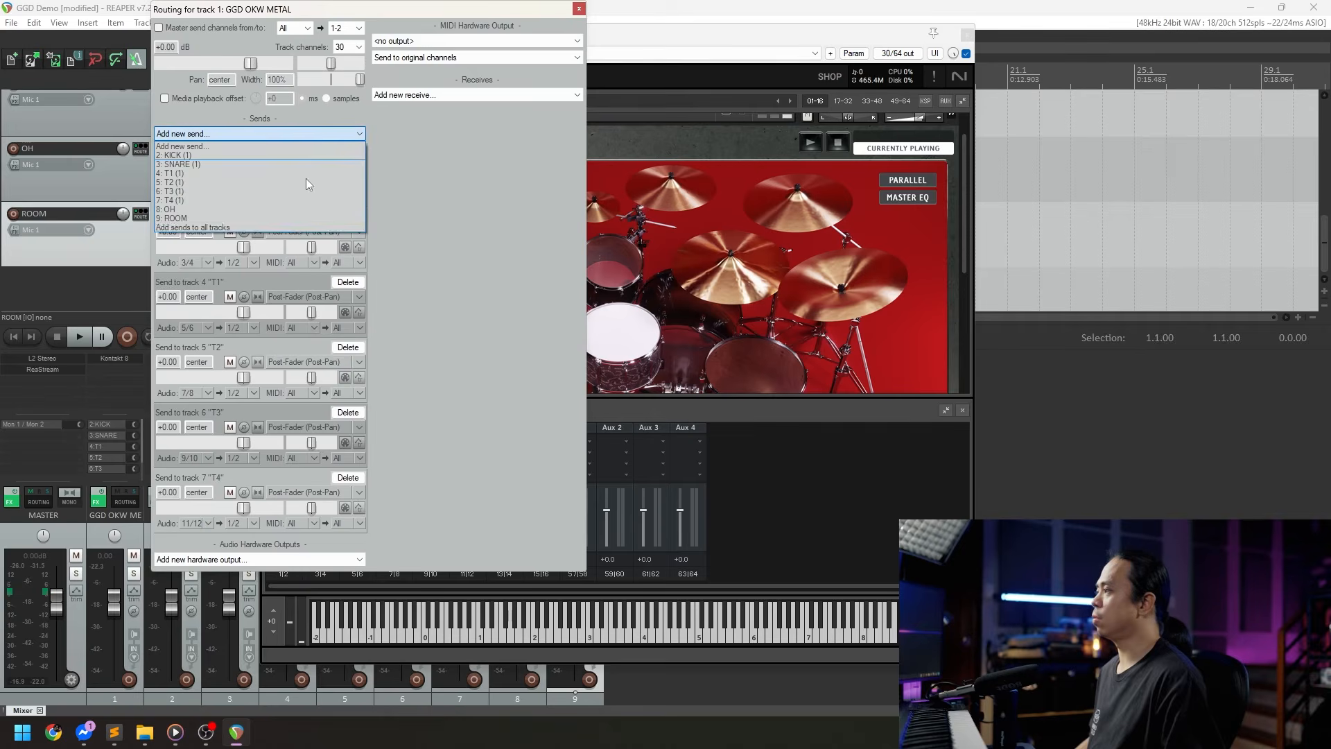
pyautogui.click(267, 210)
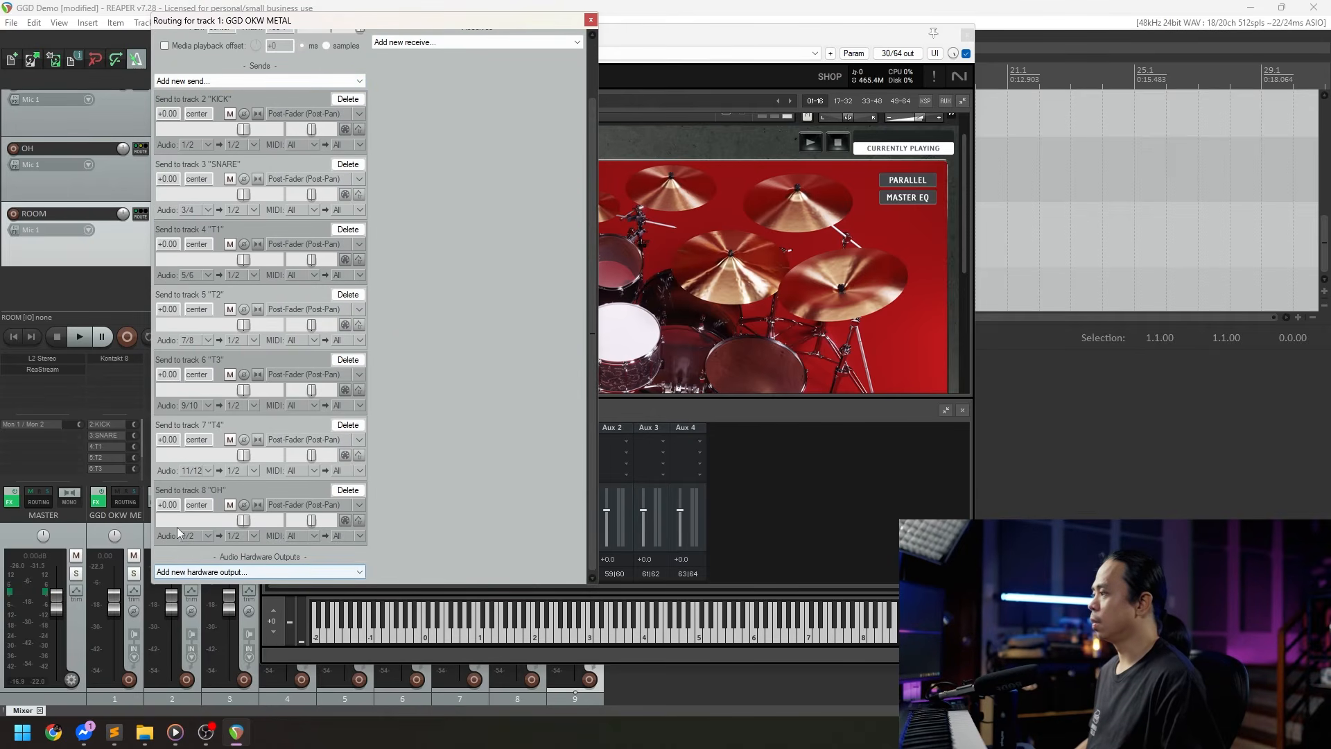
pyautogui.click(200, 539)
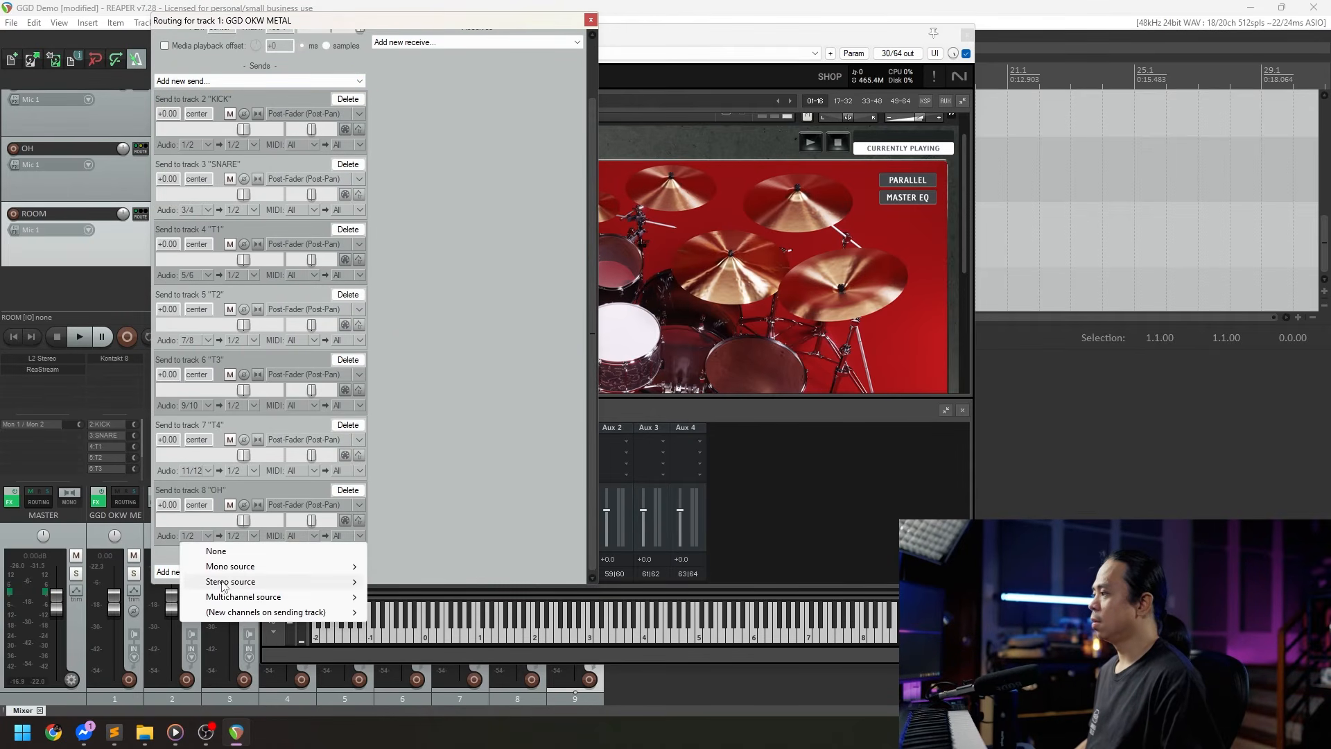
pyautogui.moveTo(227, 583)
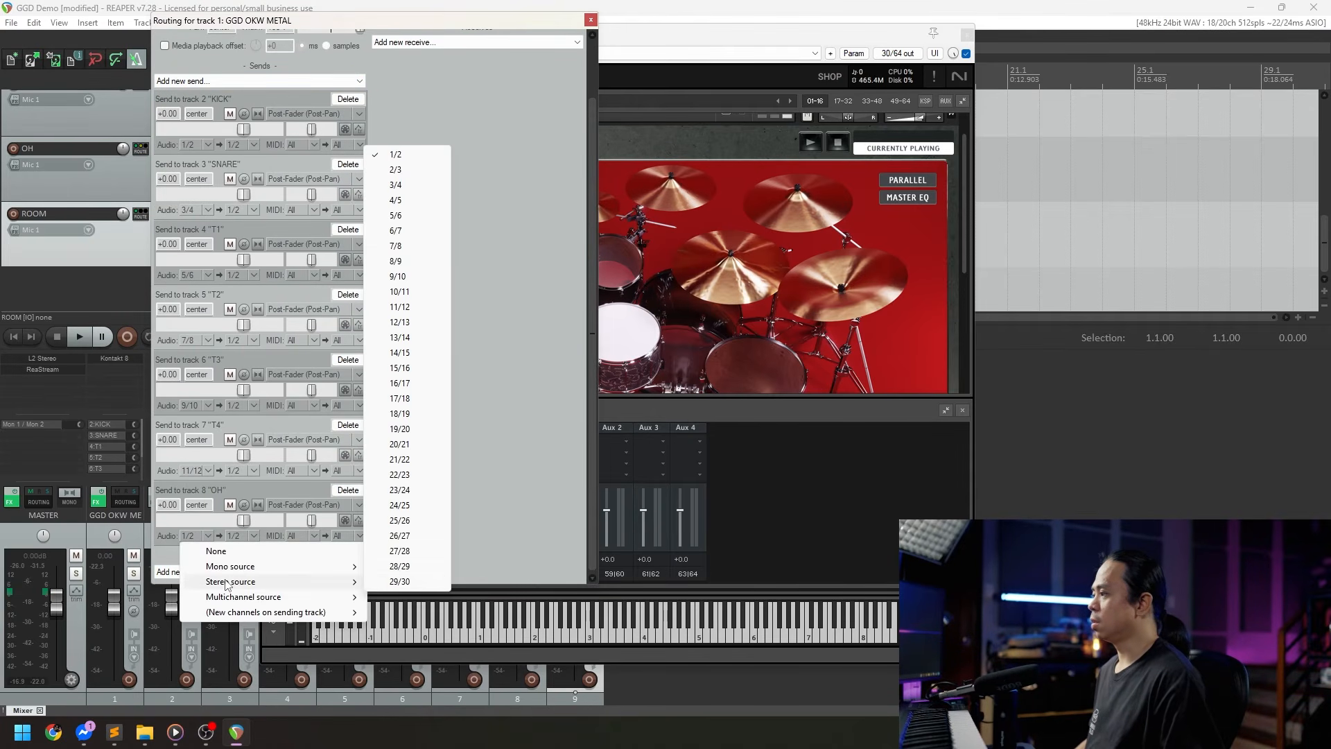
pyautogui.click(431, 344)
# Step: Add a send to the ROOM track and set its stereo source to channels 15/16
pyautogui.moveTo(466, 22); pyautogui.dragTo(367, 37)
pyautogui.click(208, 95)
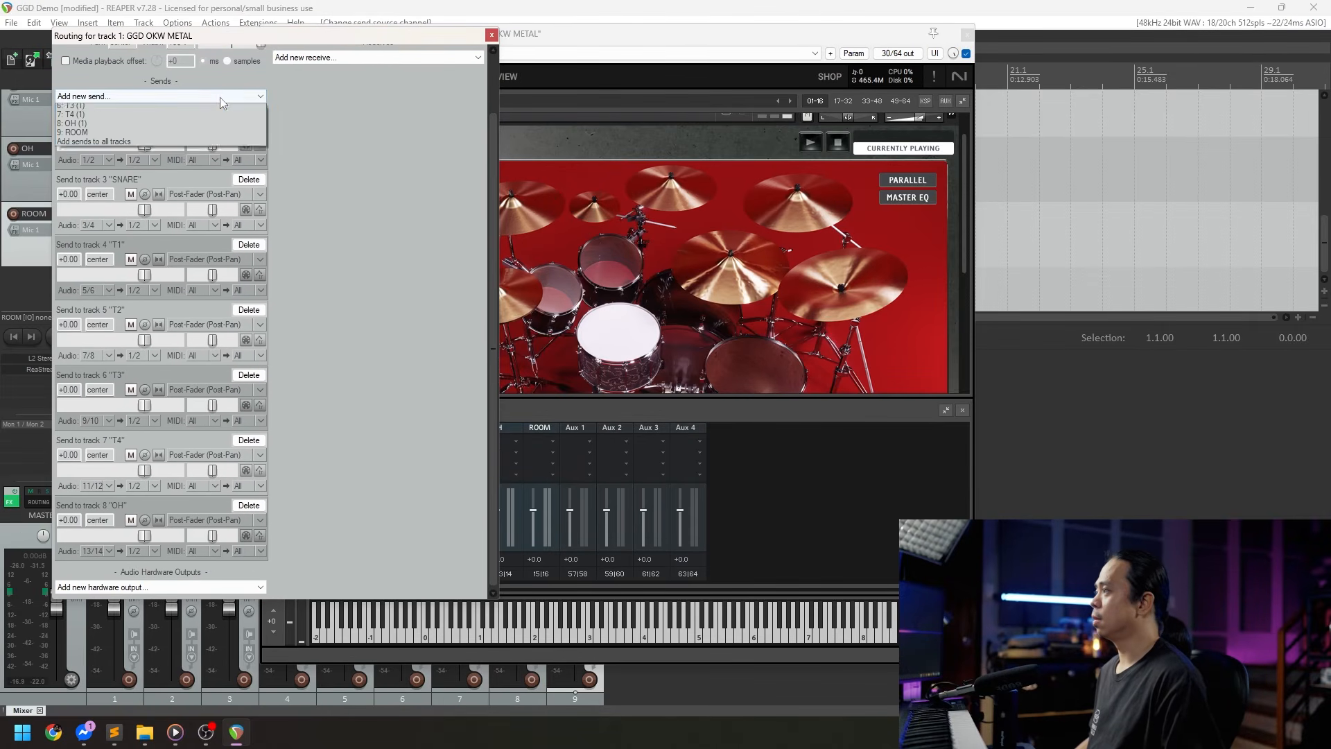
pyautogui.click(217, 190)
pyautogui.scroll(-2, 149, 460)
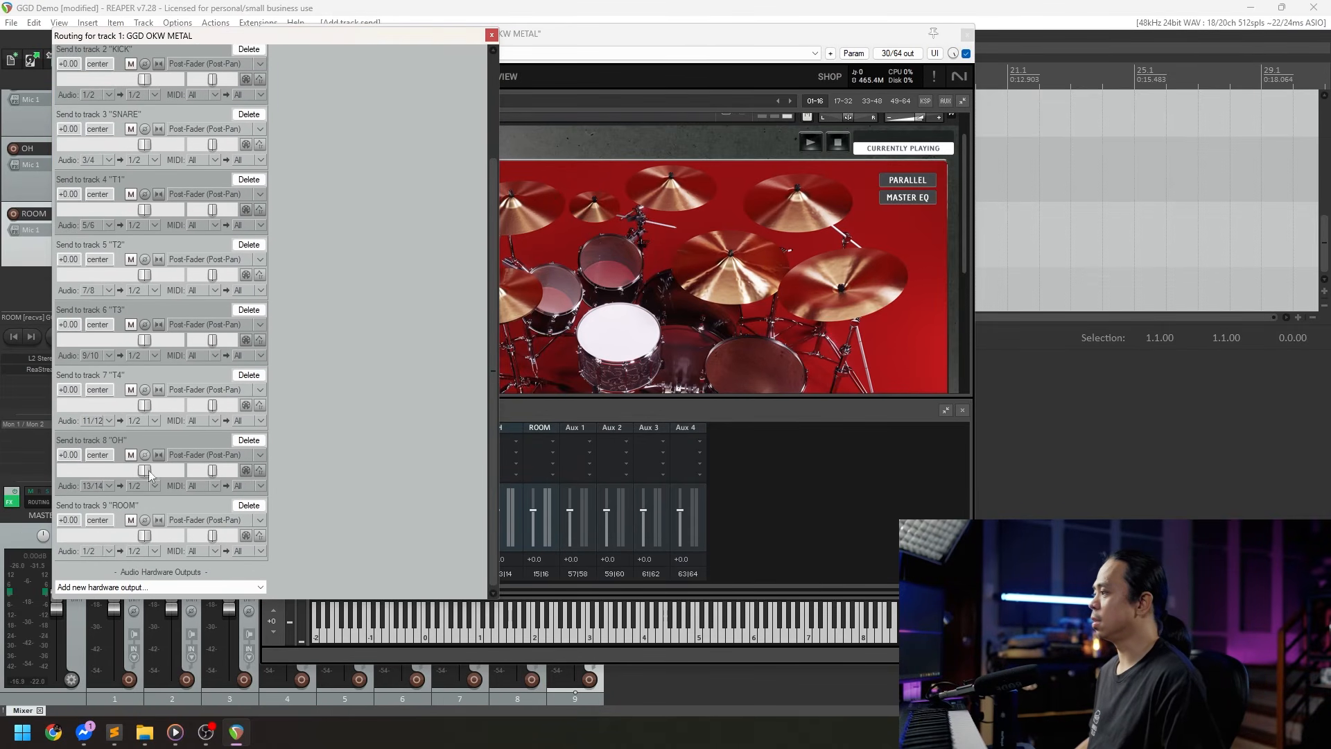
pyautogui.click(108, 551)
pyautogui.moveTo(118, 596)
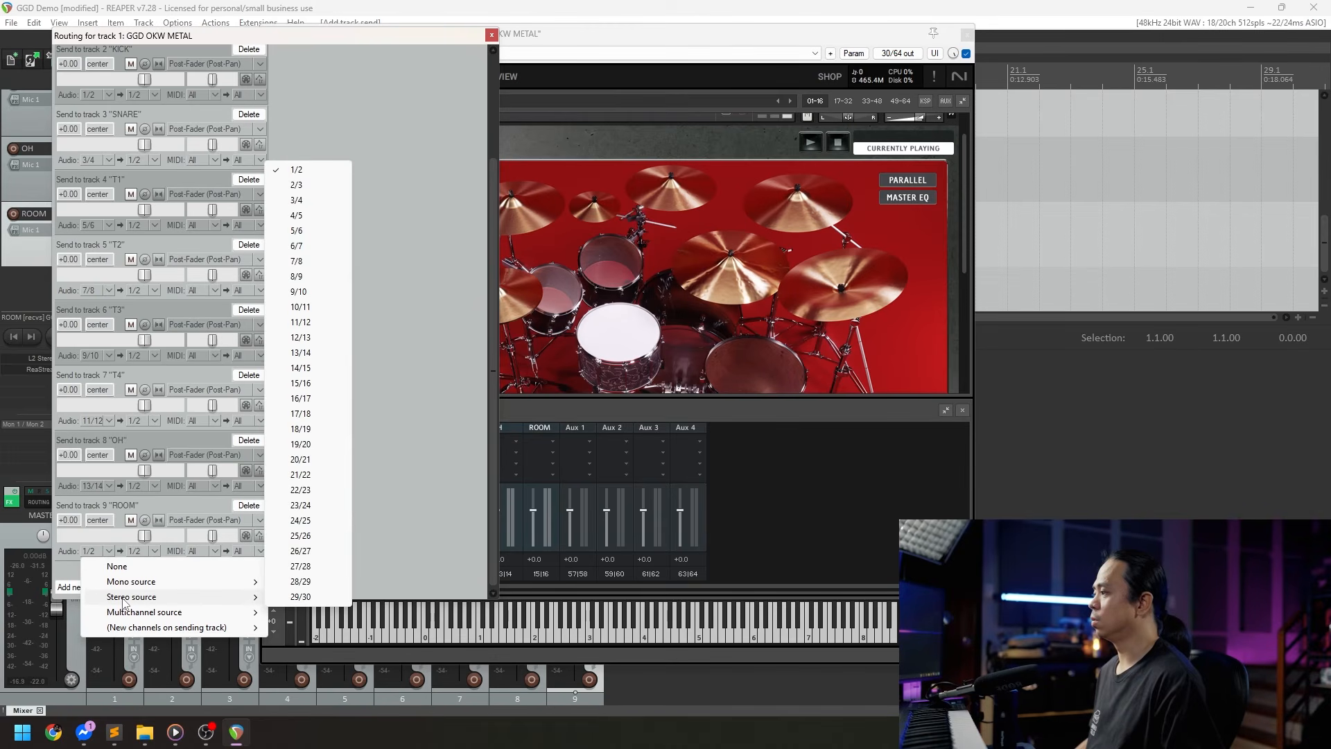
pyautogui.click(331, 600)
pyautogui.click(107, 551)
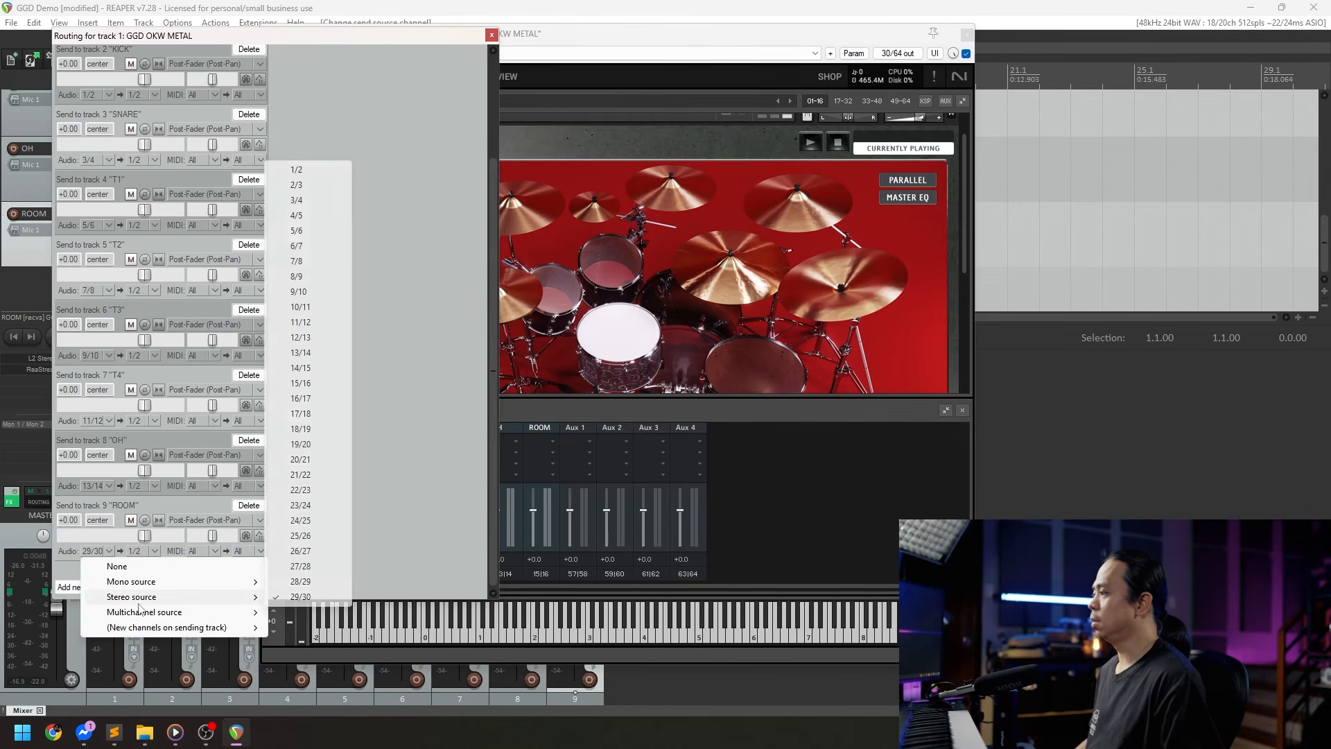
pyautogui.click(301, 382)
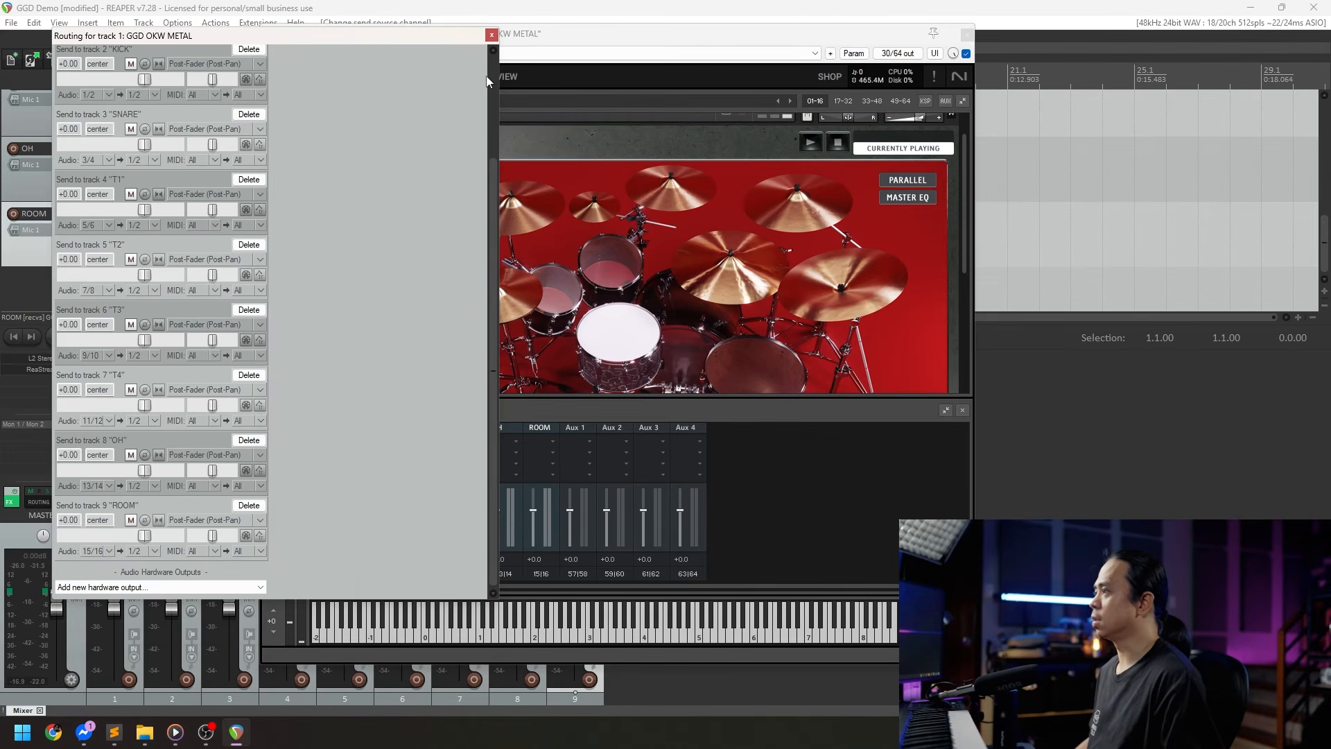
# Step: Close the track's routing settings and the Kontakt 8 plugin window
pyautogui.click(491, 35)
pyautogui.moveTo(507, 34); pyautogui.dragTo(574, 38)
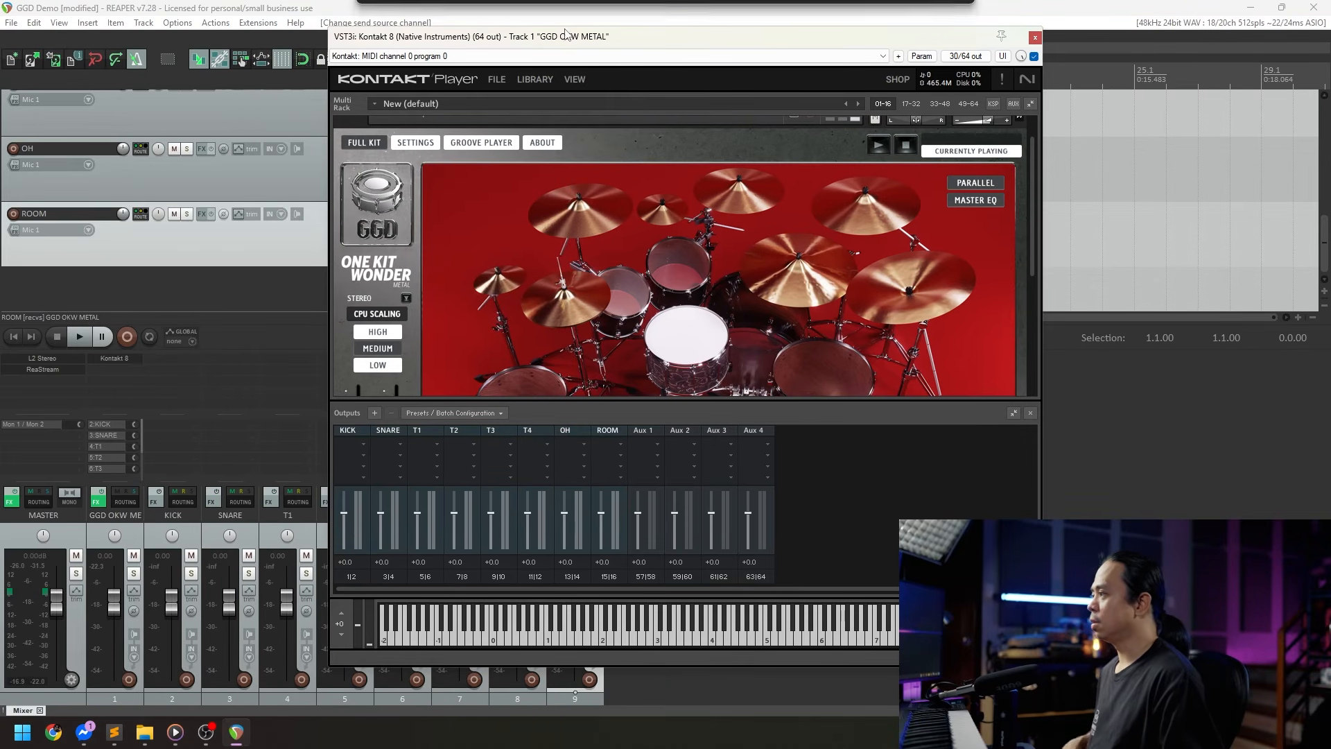
pyautogui.click(1034, 37)
# Step: Color all tracks from GGD OKW METAL to ROOM bright green and save the project
pyautogui.click(591, 542)
pyautogui.keyDown('shift'); pyautogui.click(130, 539); pyautogui.keyUp('shift')
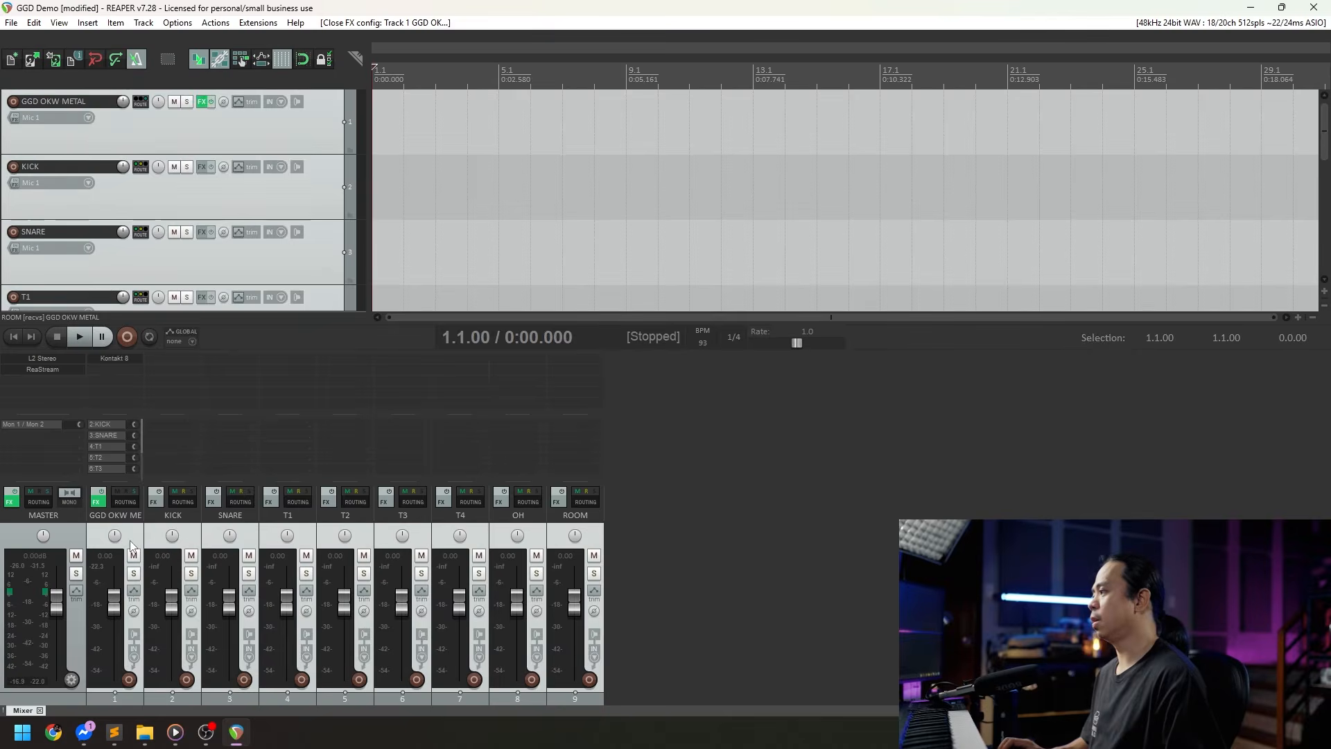
pyautogui.rightClick(129, 538)
pyautogui.moveTo(208, 395)
pyautogui.click(451, 395)
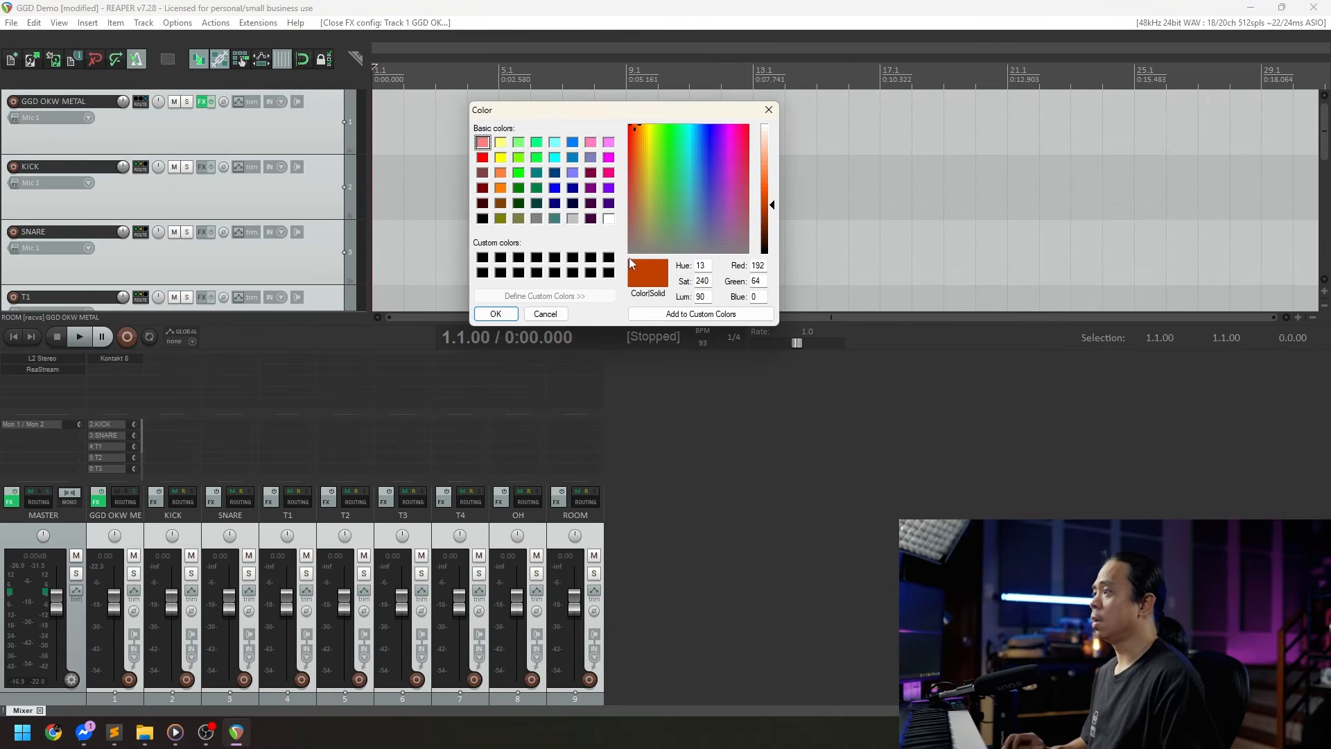
pyautogui.click(518, 172)
pyautogui.moveTo(583, 124); pyautogui.dragTo(331, 108)
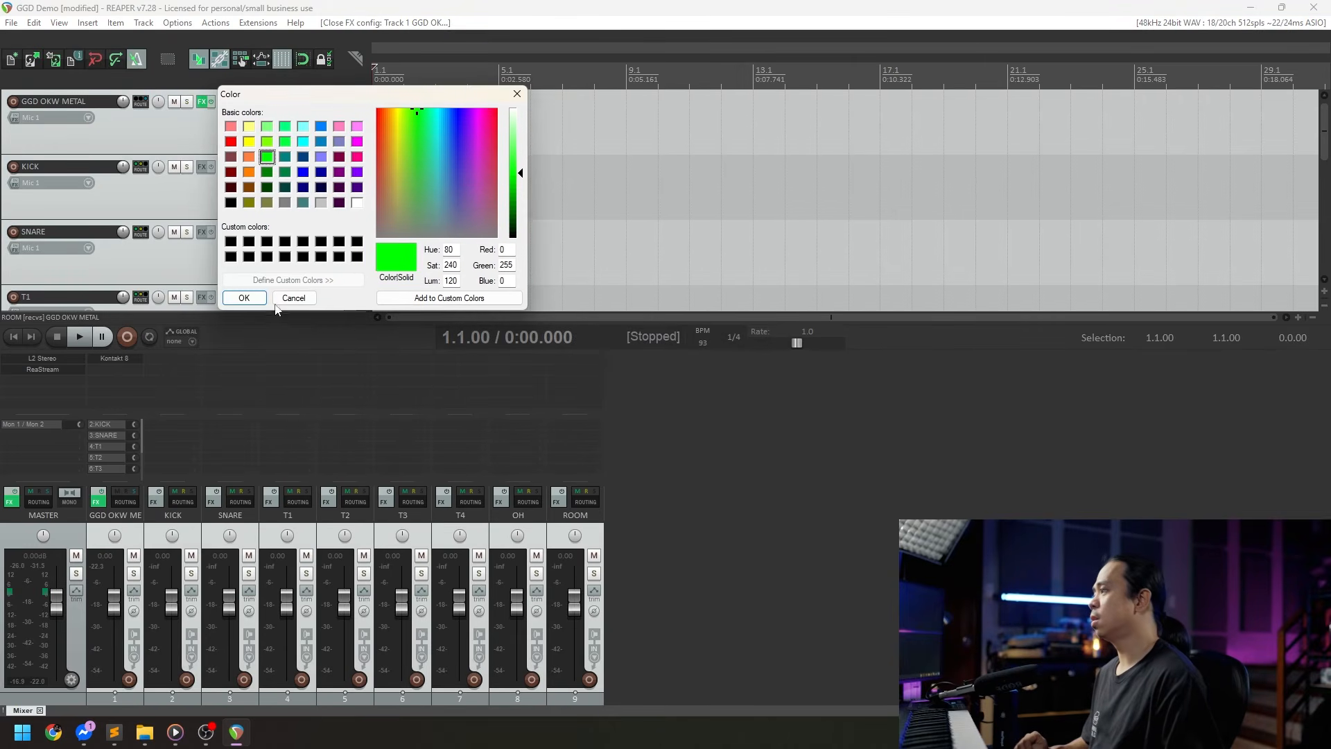
pyautogui.click(244, 297)
pyautogui.scroll(-3, 212, 273)
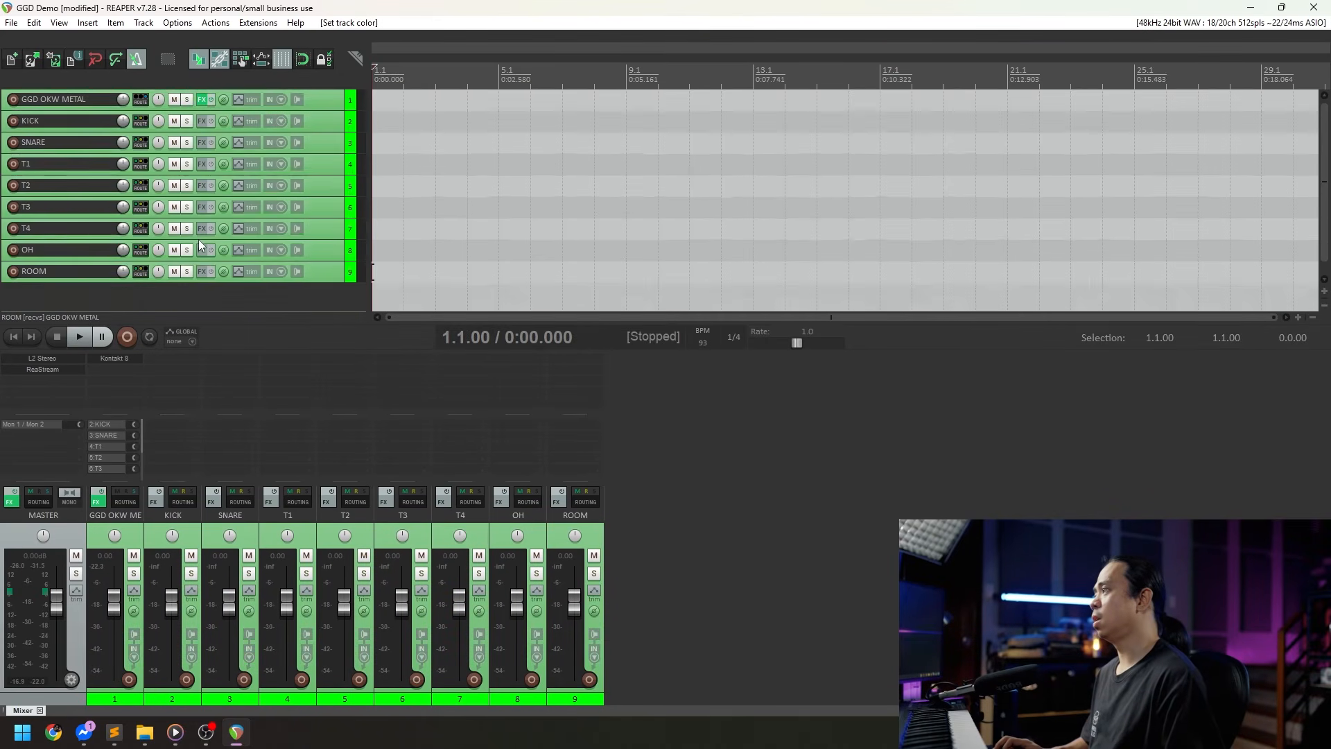
pyautogui.scroll(-2, 199, 244)
pyautogui.hotkey('ctrl', 's')
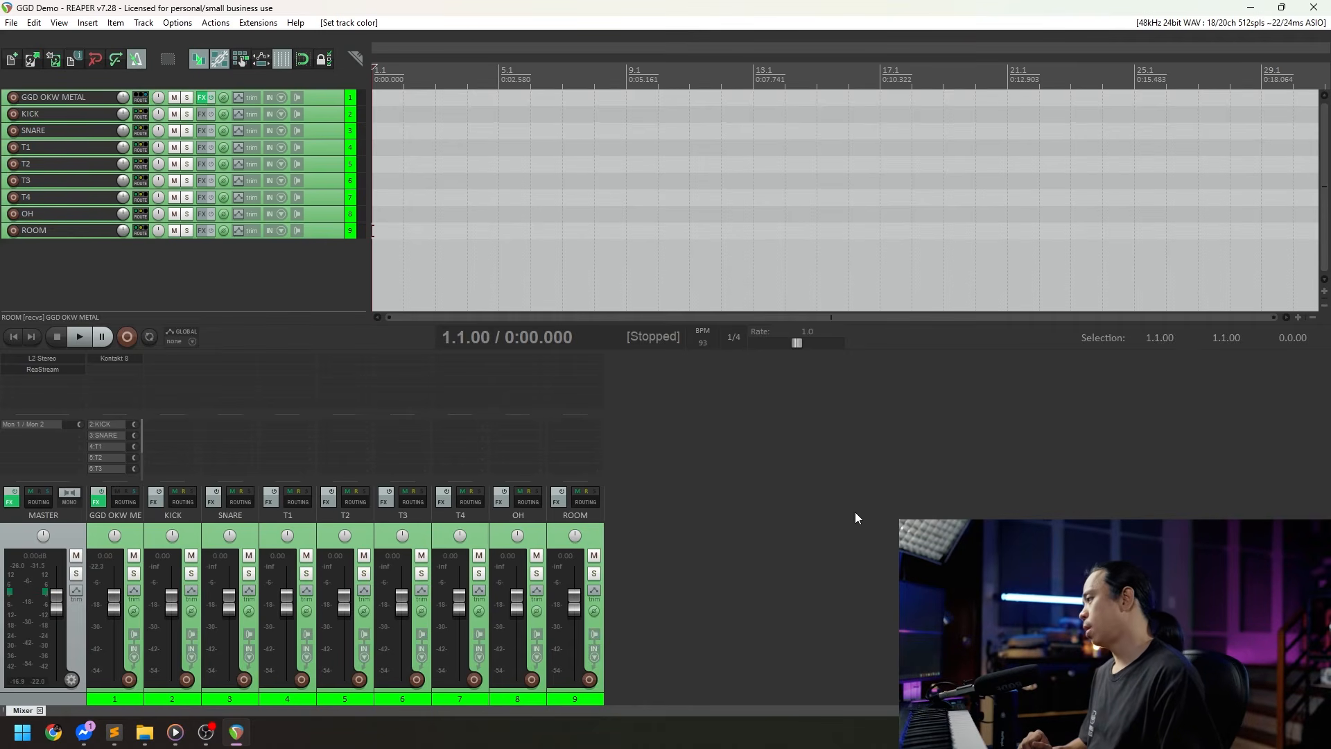
# Step: Deselect all tracks and save the project again
pyautogui.doubleClick(788, 524)
pyautogui.hotkey('ctrl', 'z')
pyautogui.click(566, 534)
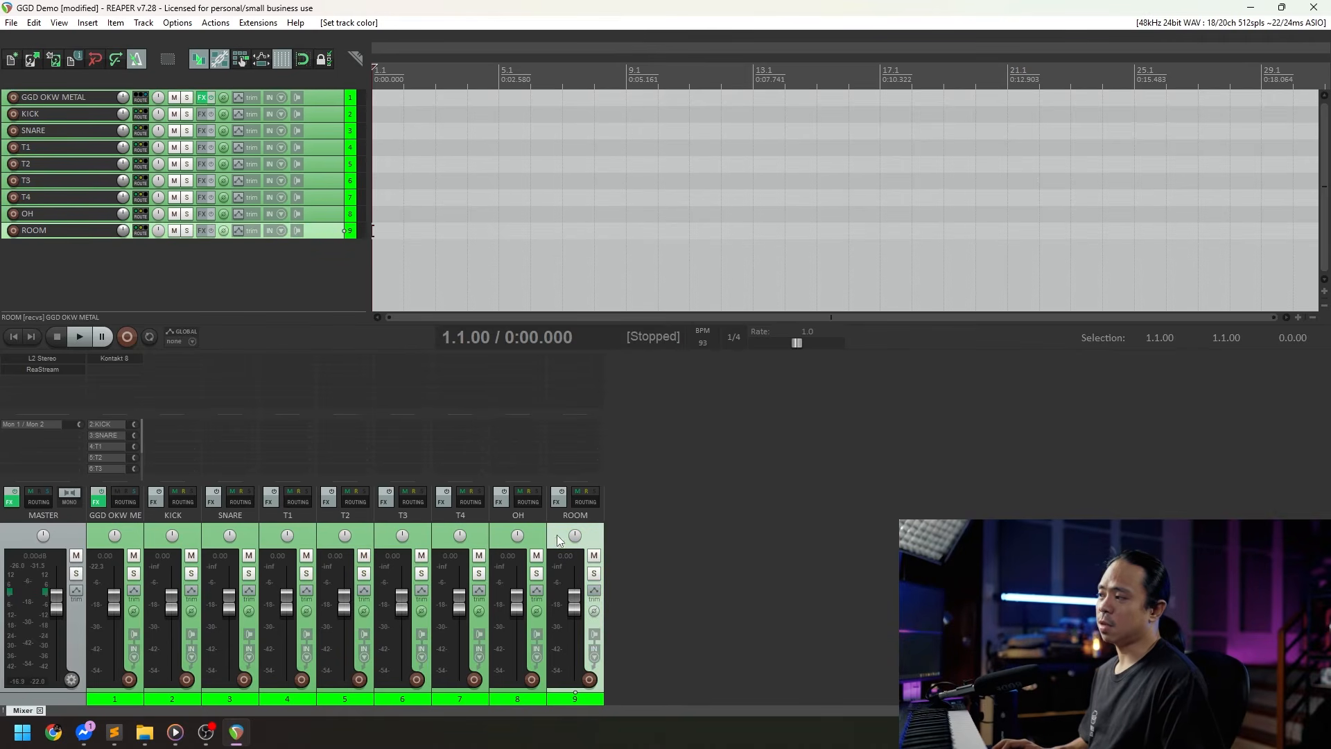
pyautogui.click(116, 537)
pyautogui.click(764, 513)
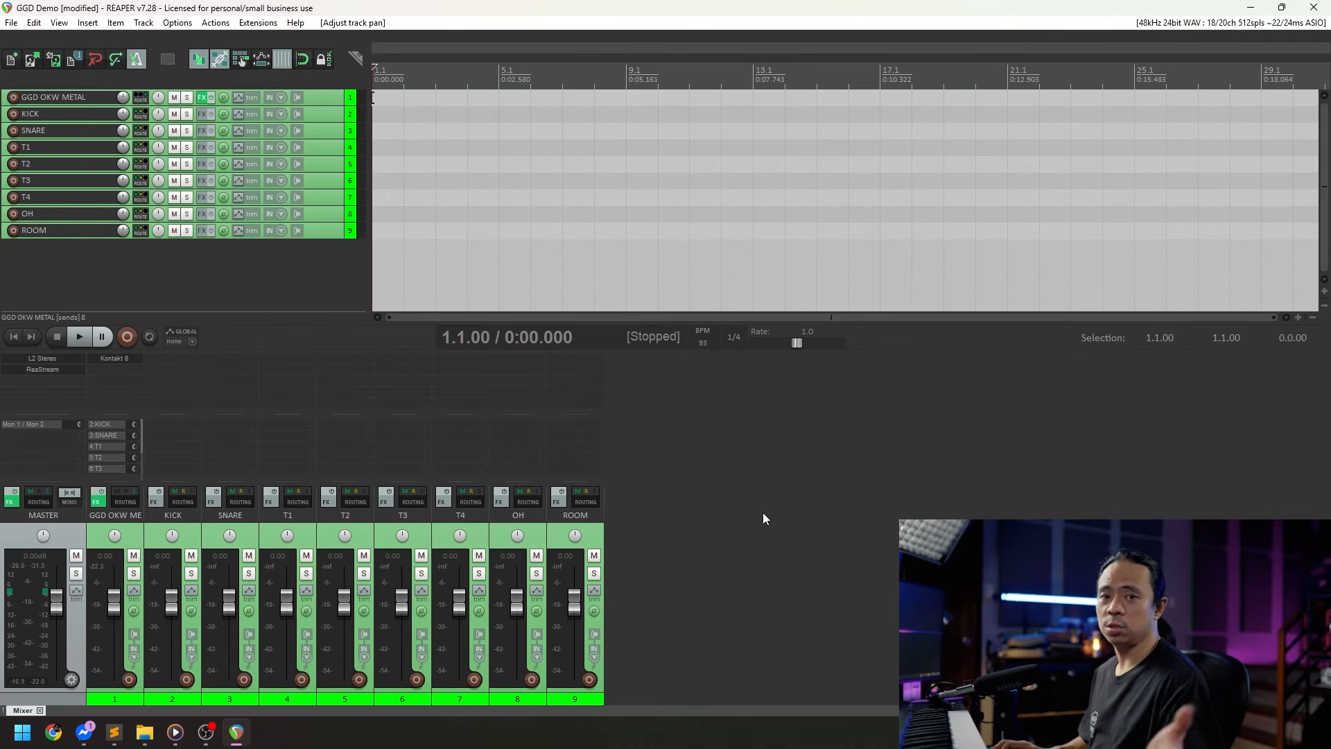
pyautogui.hotkey('ctrl', 's')
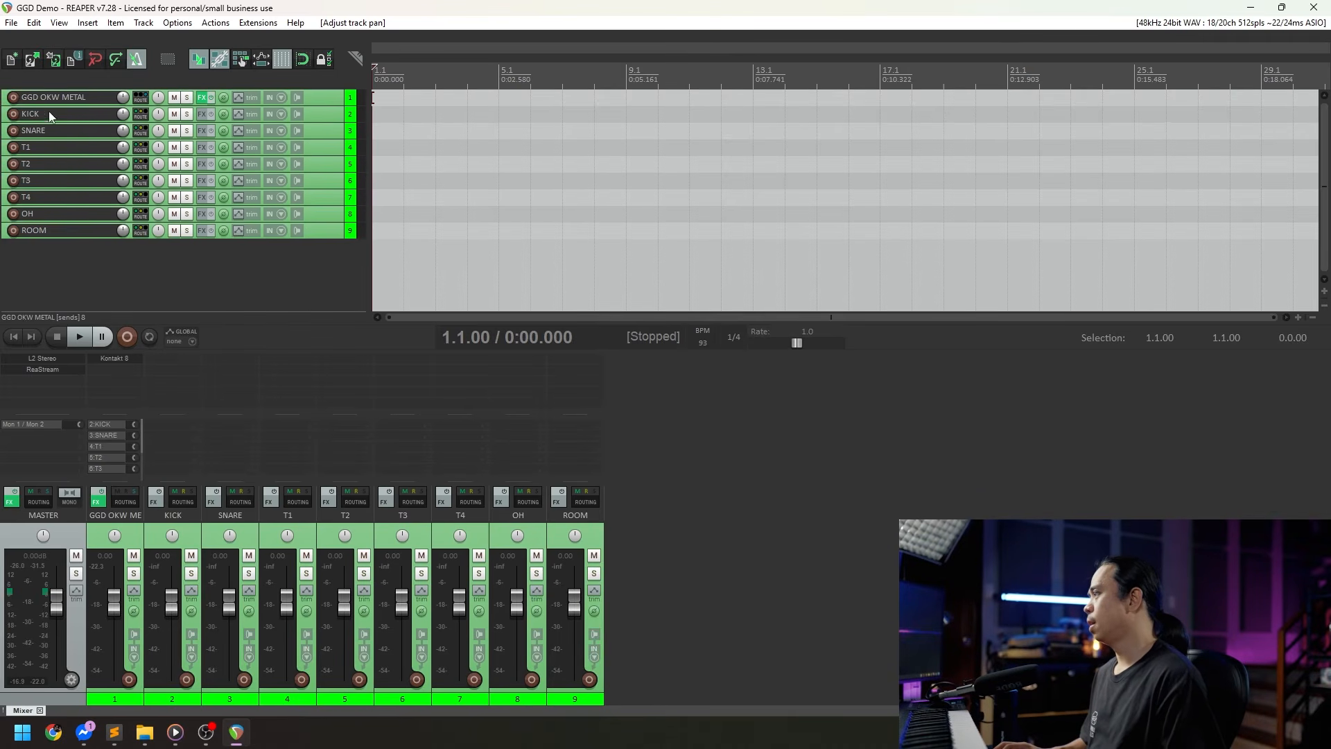
pyautogui.click(62, 99)
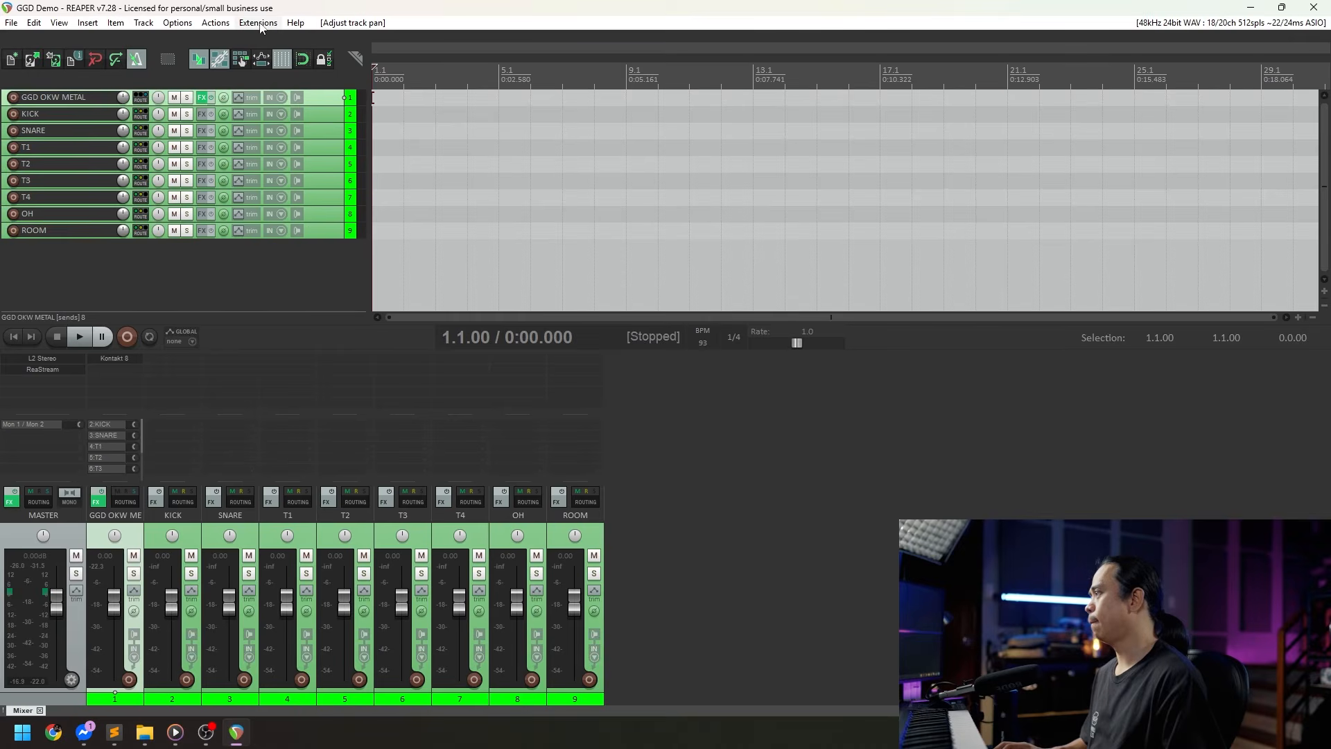
pyautogui.click(164, 278)
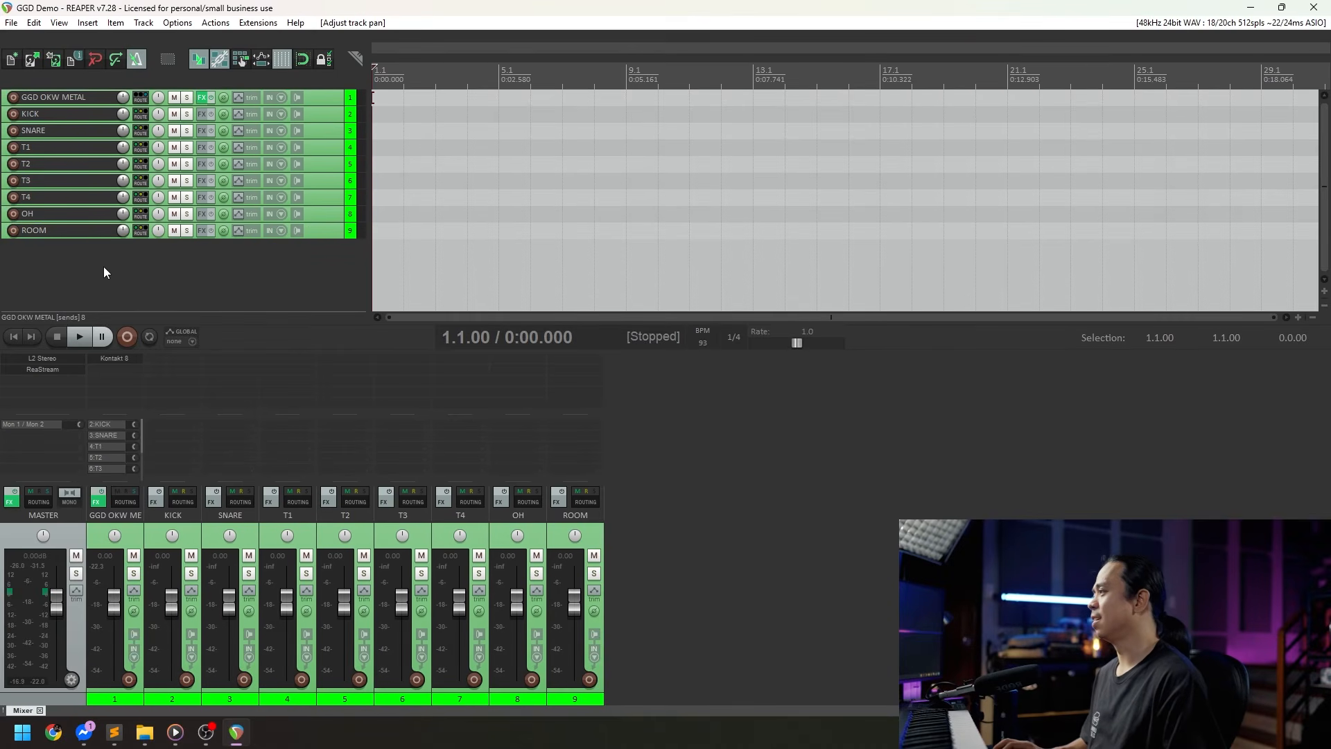
pyautogui.click(534, 437)
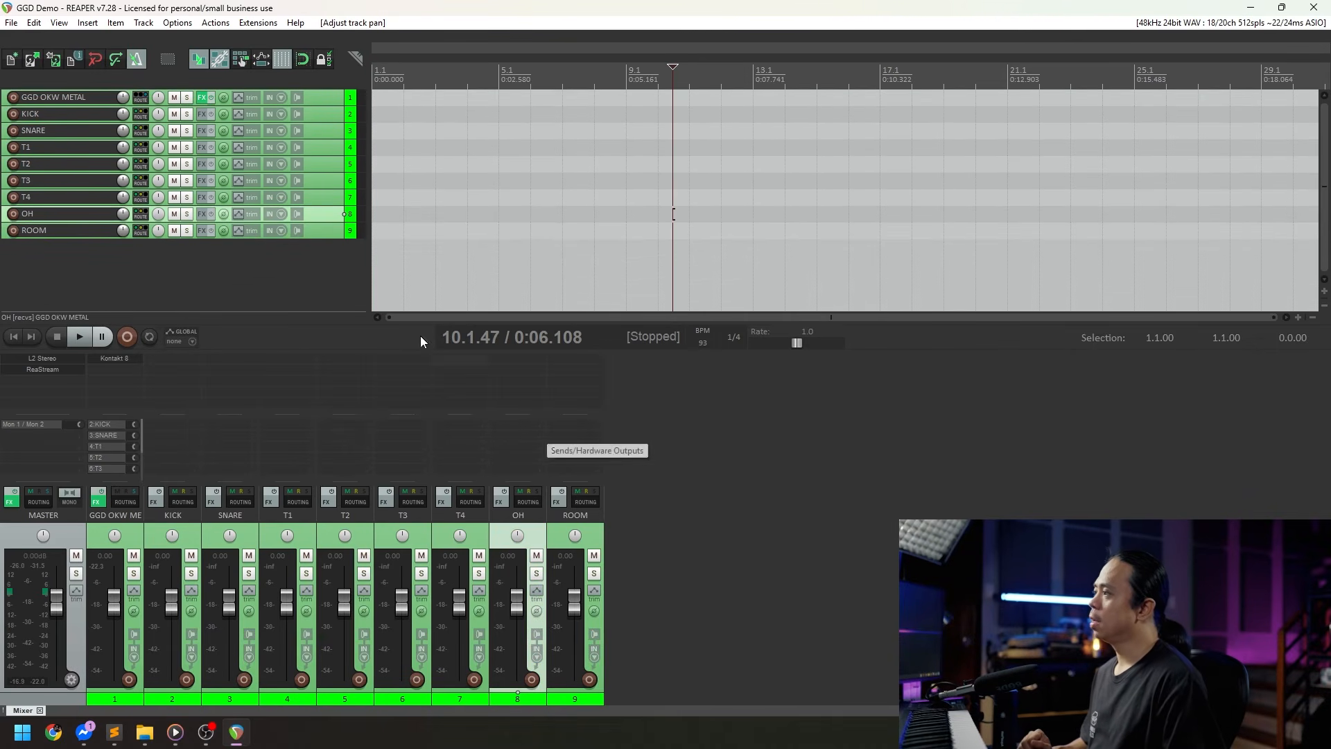
# Step: Reopen Kontakt 8 on the GGD OKW METAL track, hide its outputs section and place the window beside the track mixer
pyautogui.click(113, 359)
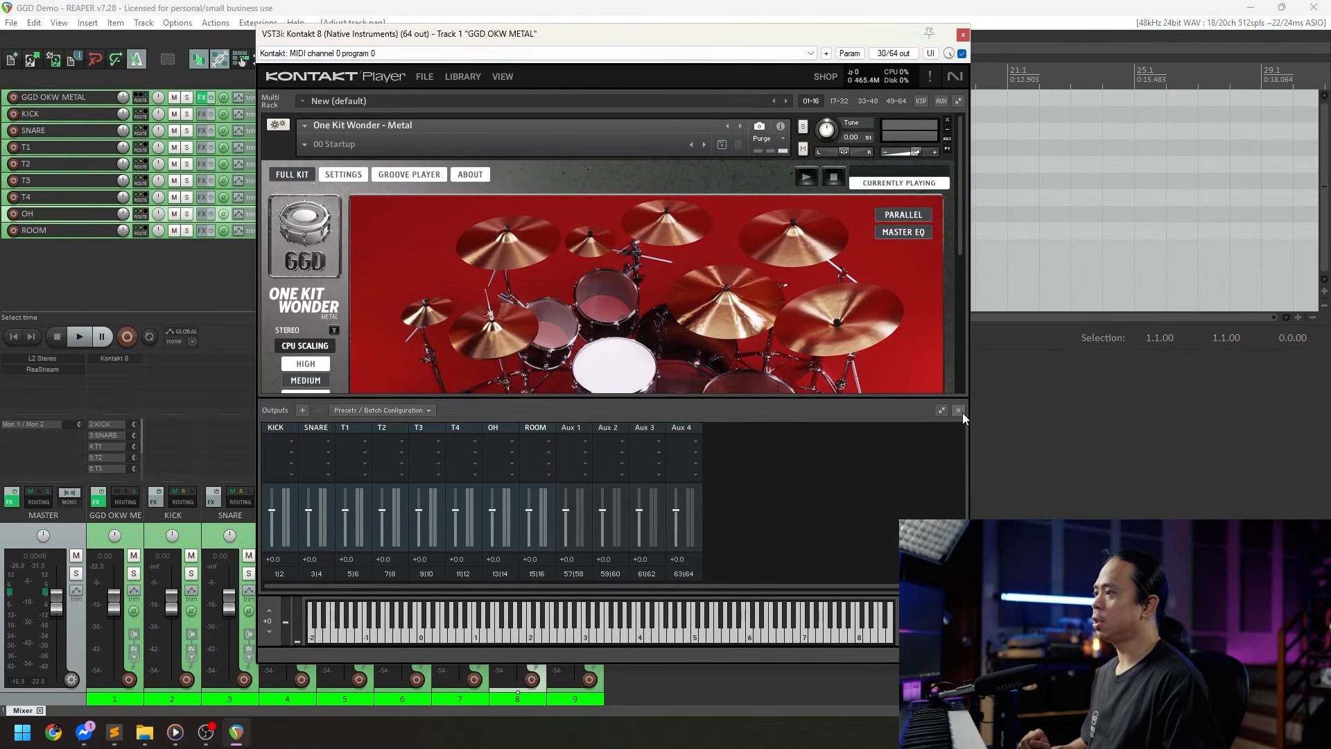
pyautogui.click(959, 410)
pyautogui.moveTo(954, 254); pyautogui.dragTo(965, 343)
pyautogui.moveTo(544, 34); pyautogui.dragTo(888, 32)
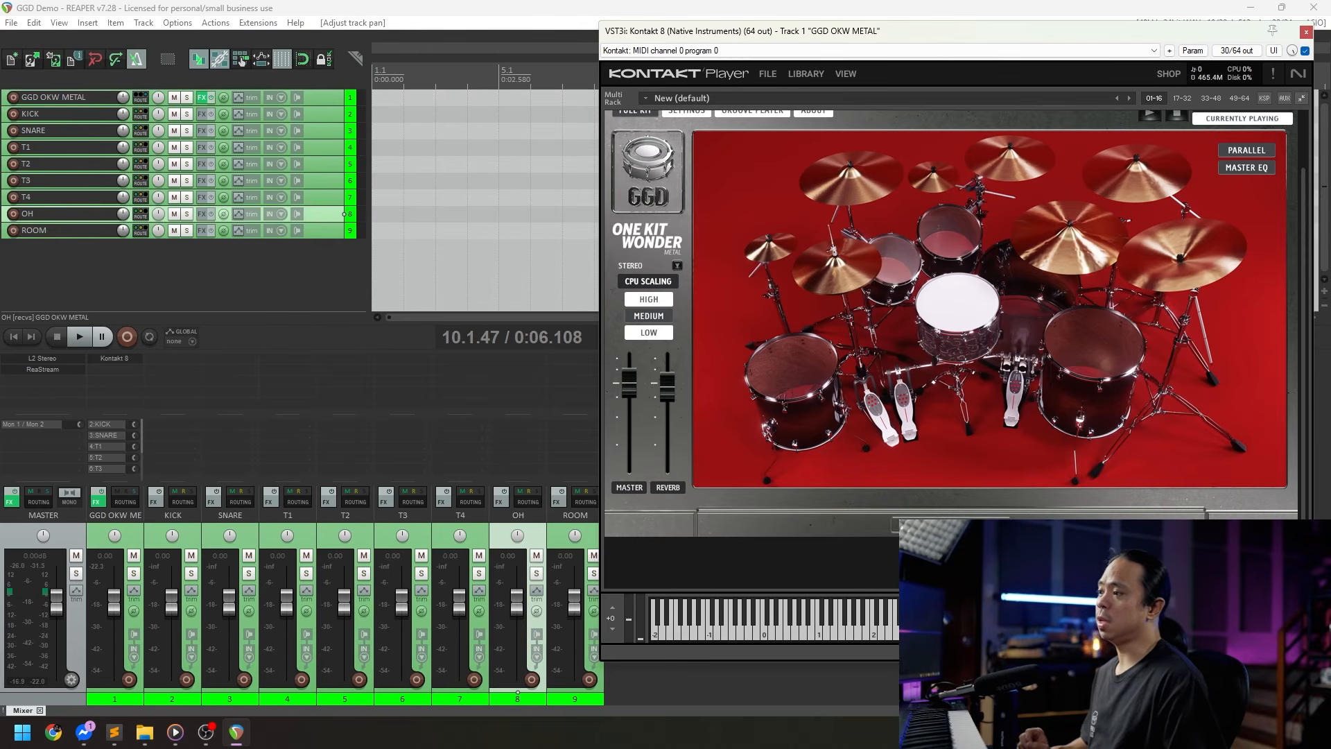
# Step: Show the drum kit's built-in mixer and play the kick, snare and a rack tom to check the signals on the separate tracks
pyautogui.click(934, 525)
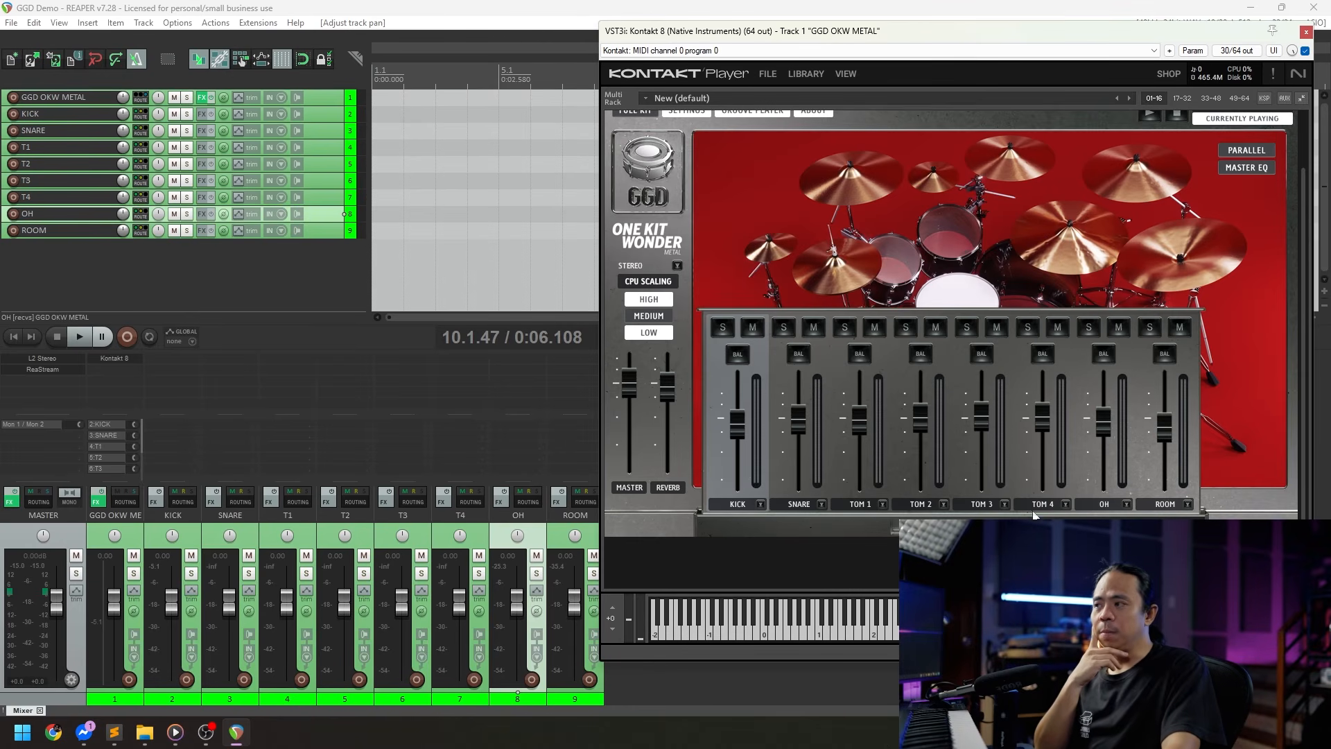
pyautogui.click(1033, 298)
pyautogui.click(1031, 298)
pyautogui.click(1031, 298)
pyautogui.click(963, 303)
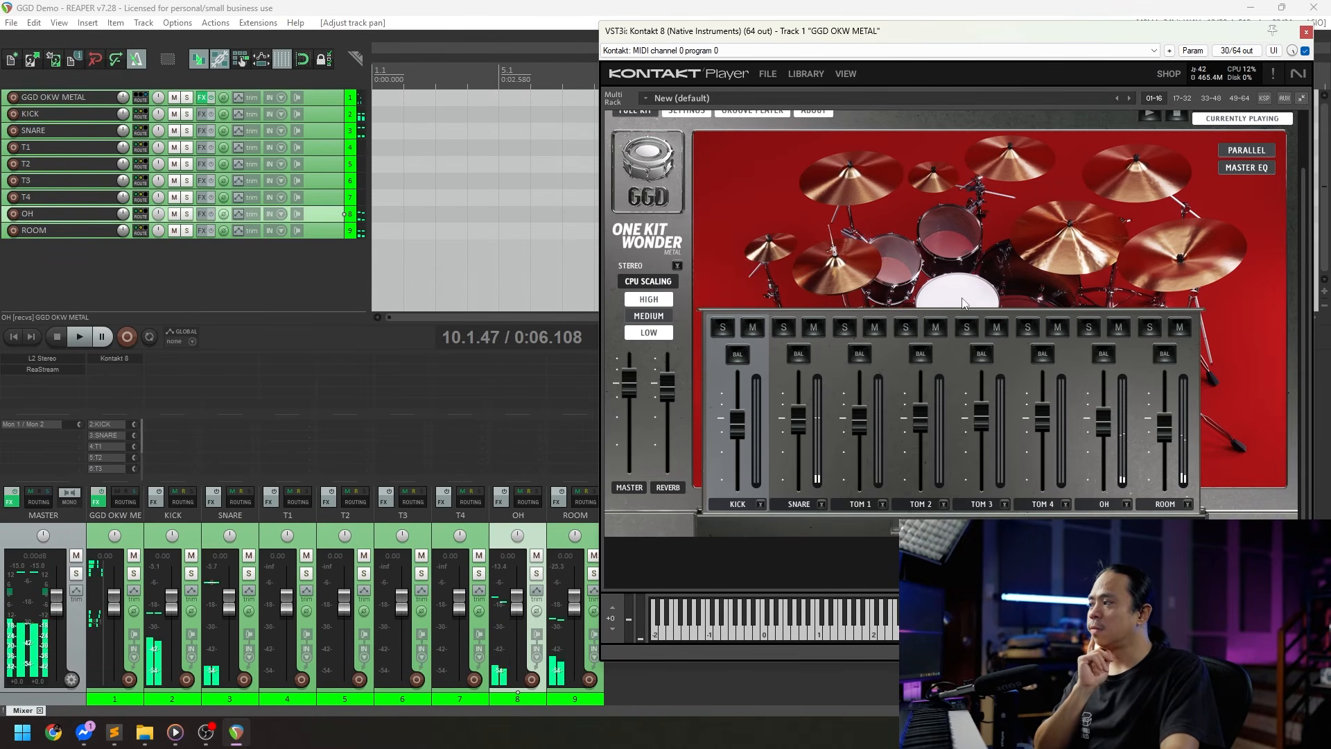
pyautogui.click(964, 303)
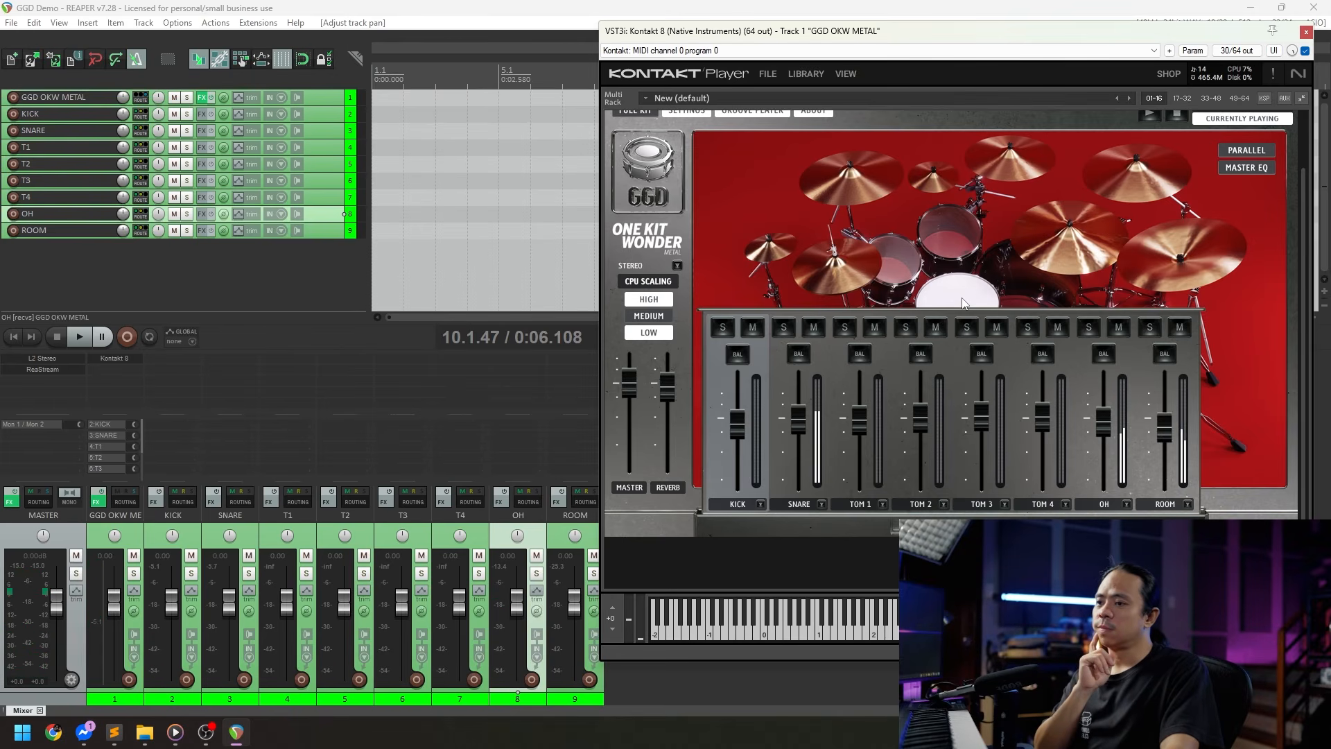
pyautogui.click(953, 303)
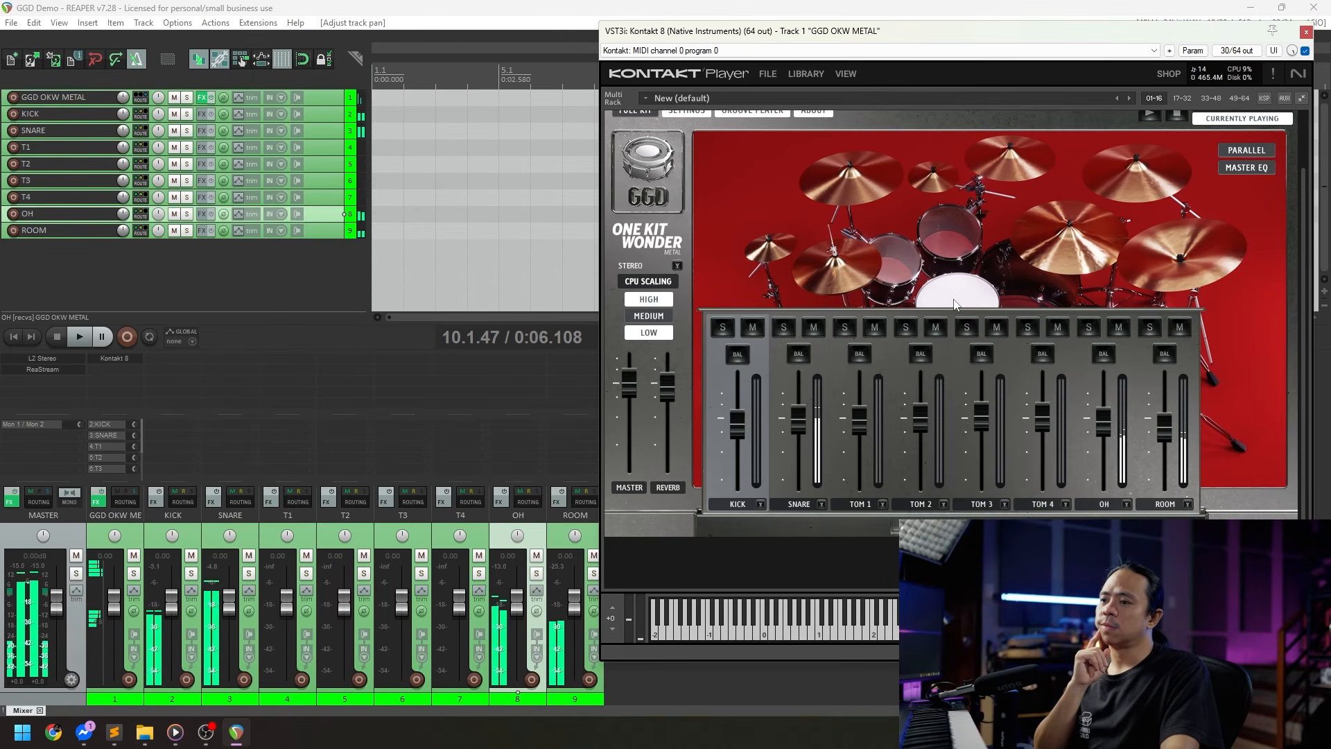
pyautogui.click(954, 303)
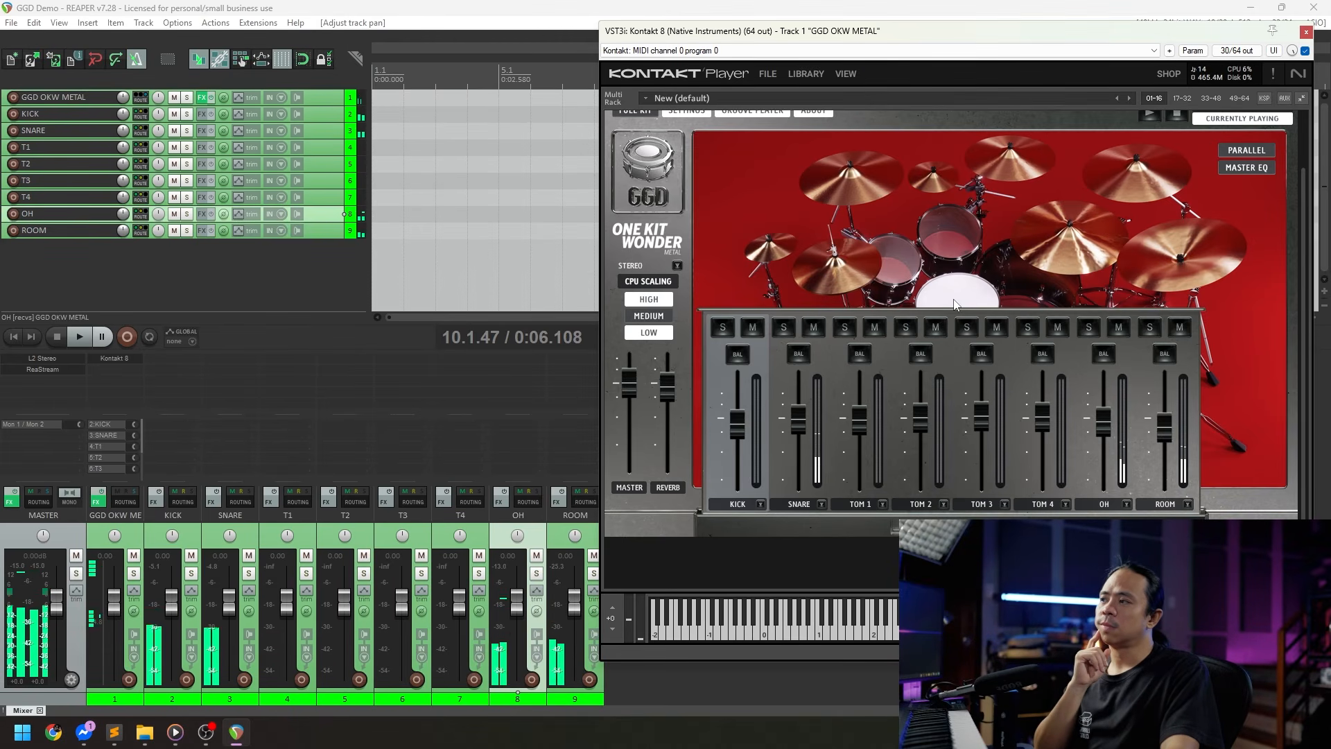
pyautogui.click(908, 268)
pyautogui.click(908, 269)
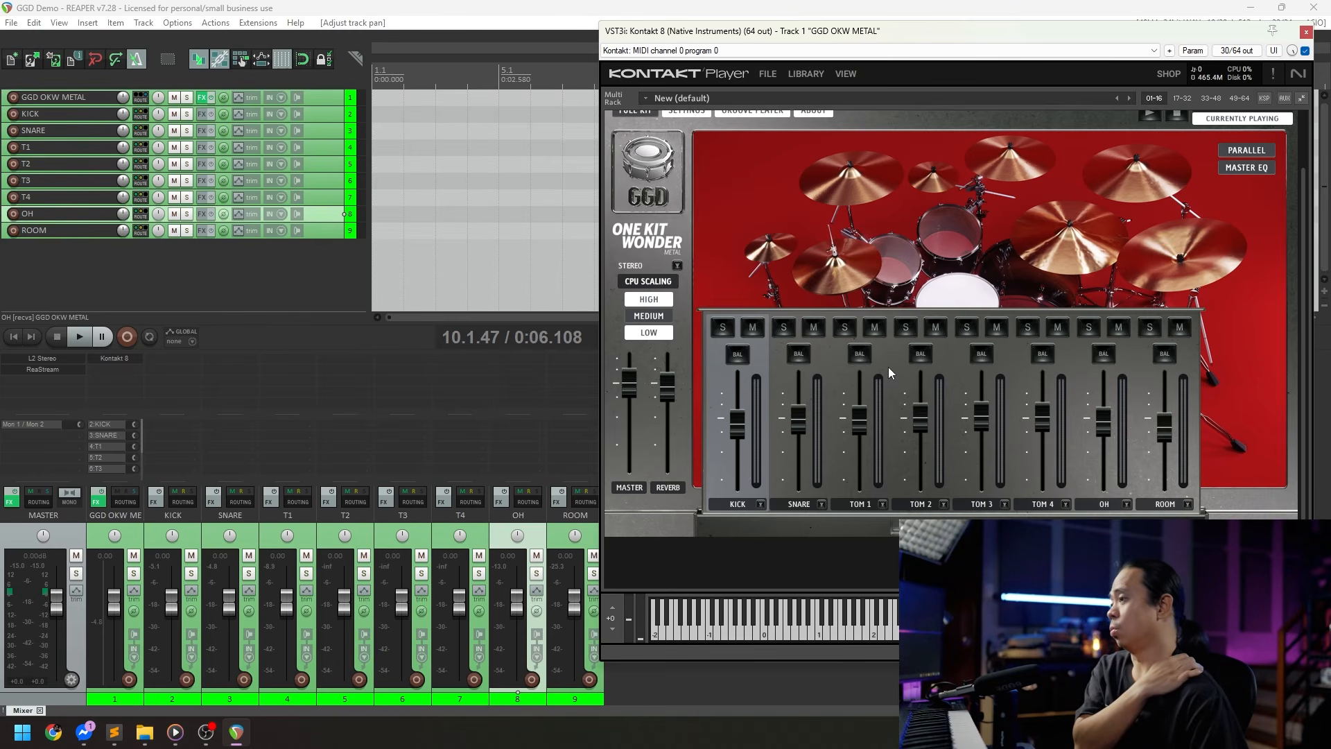
# Step: Play the second rack tom, hide the kit's built-in mixer and play both floor toms to check their separate track signals
pyautogui.click(942, 242)
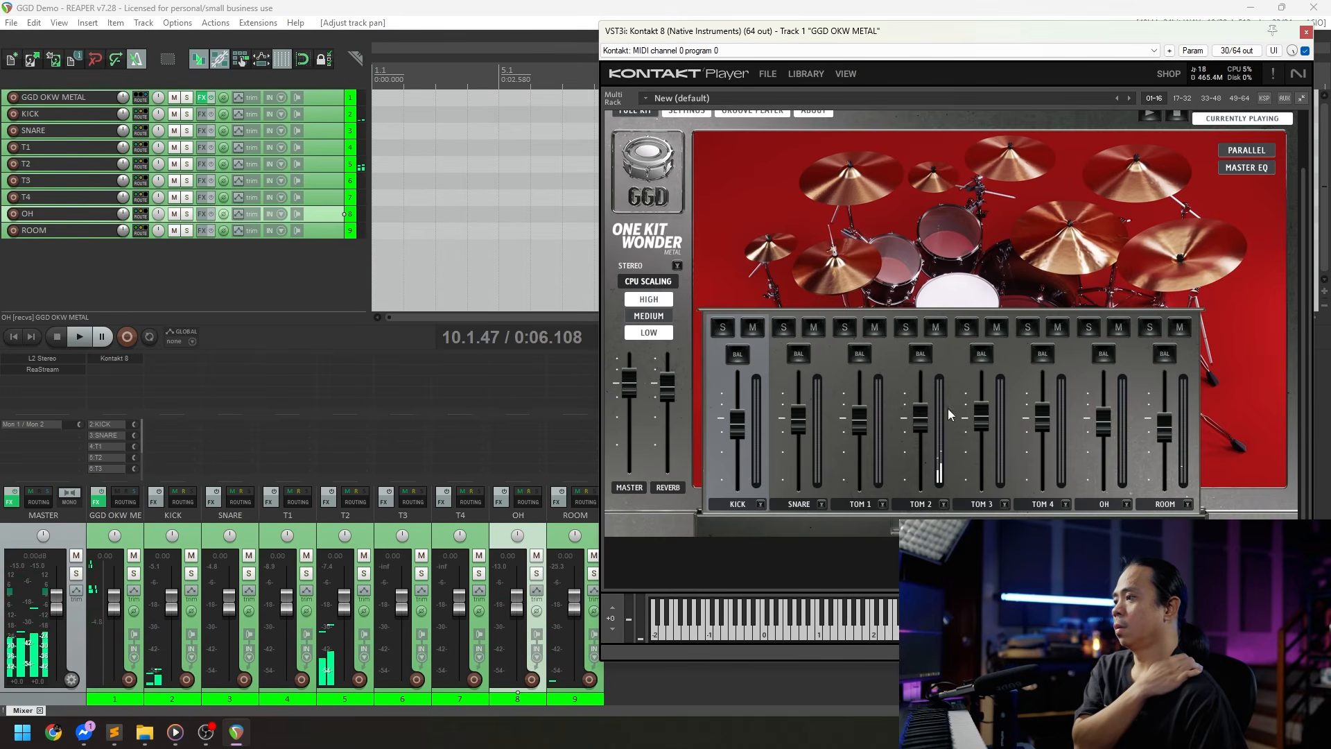
pyautogui.click(950, 530)
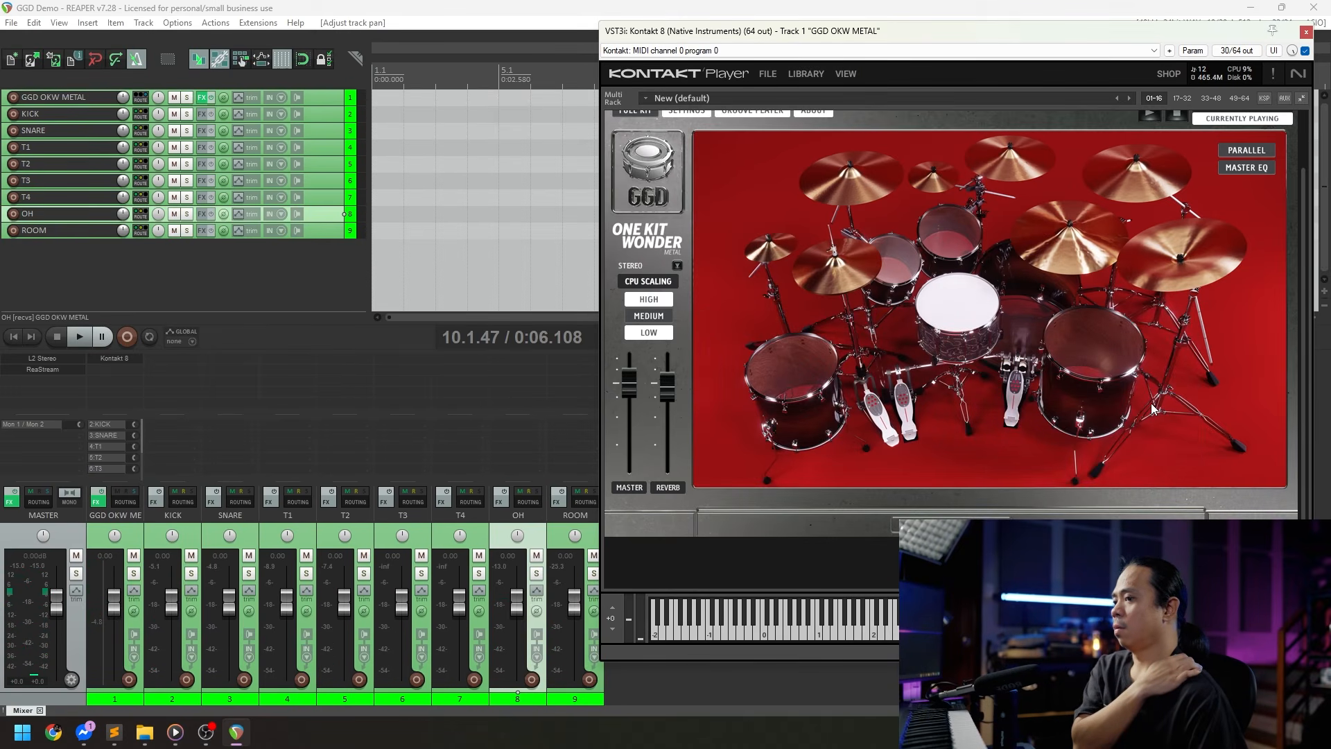
pyautogui.click(1103, 359)
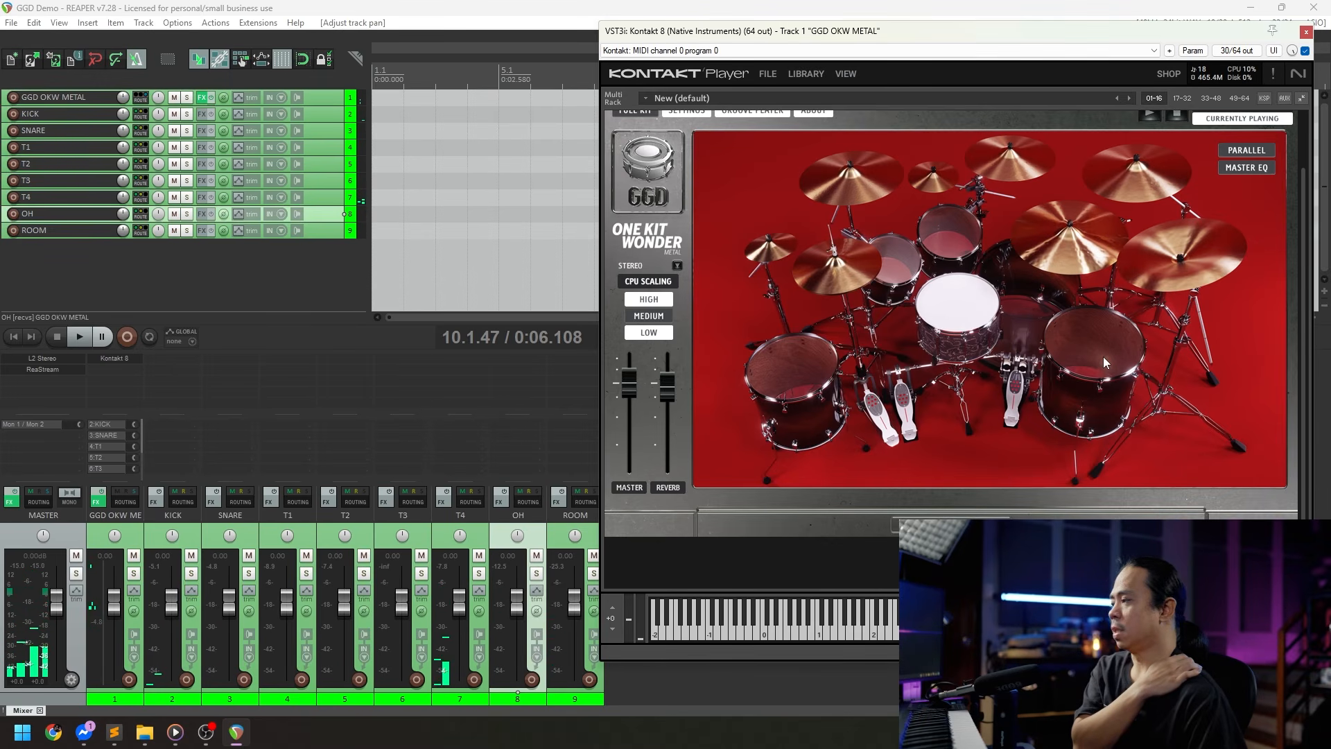
pyautogui.click(768, 368)
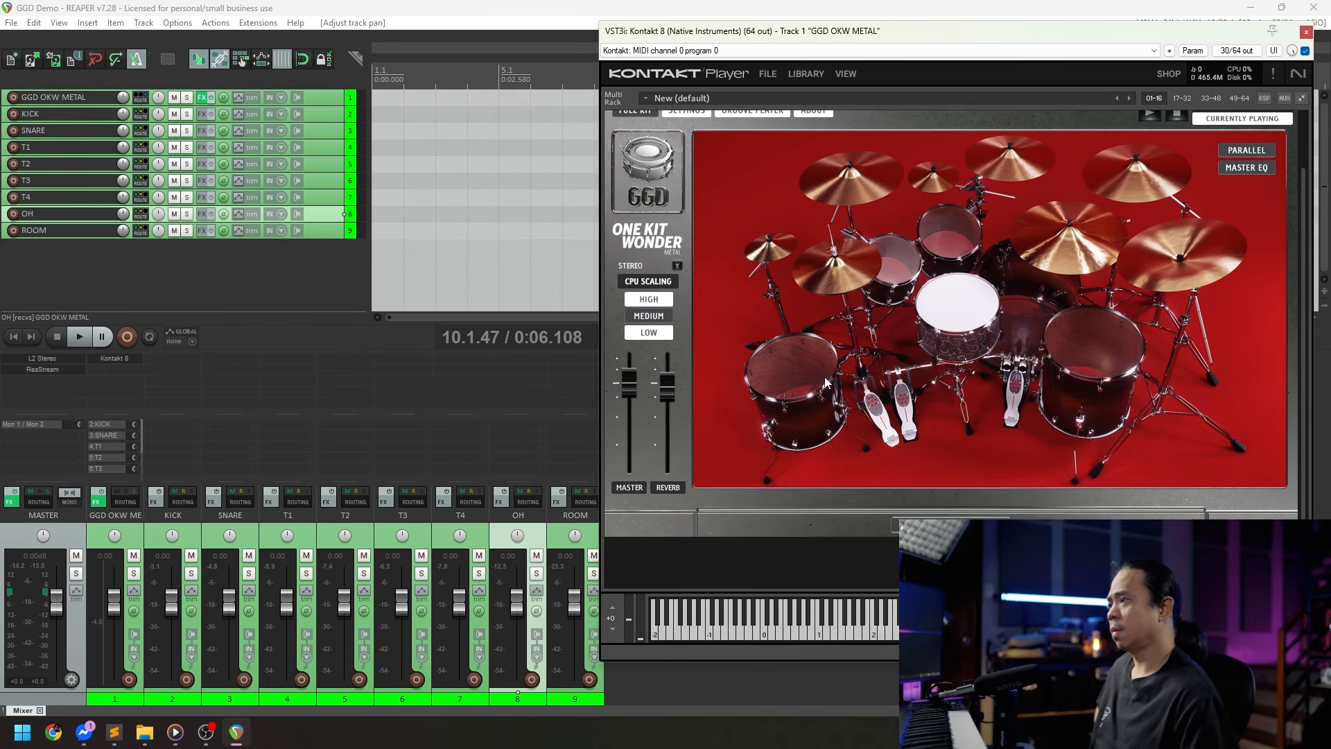
# Step: Play several cymbals across the drum kit to check the signals on the OH and ROOM tracks
pyautogui.click(767, 252)
pyautogui.click(843, 282)
pyautogui.click(1006, 177)
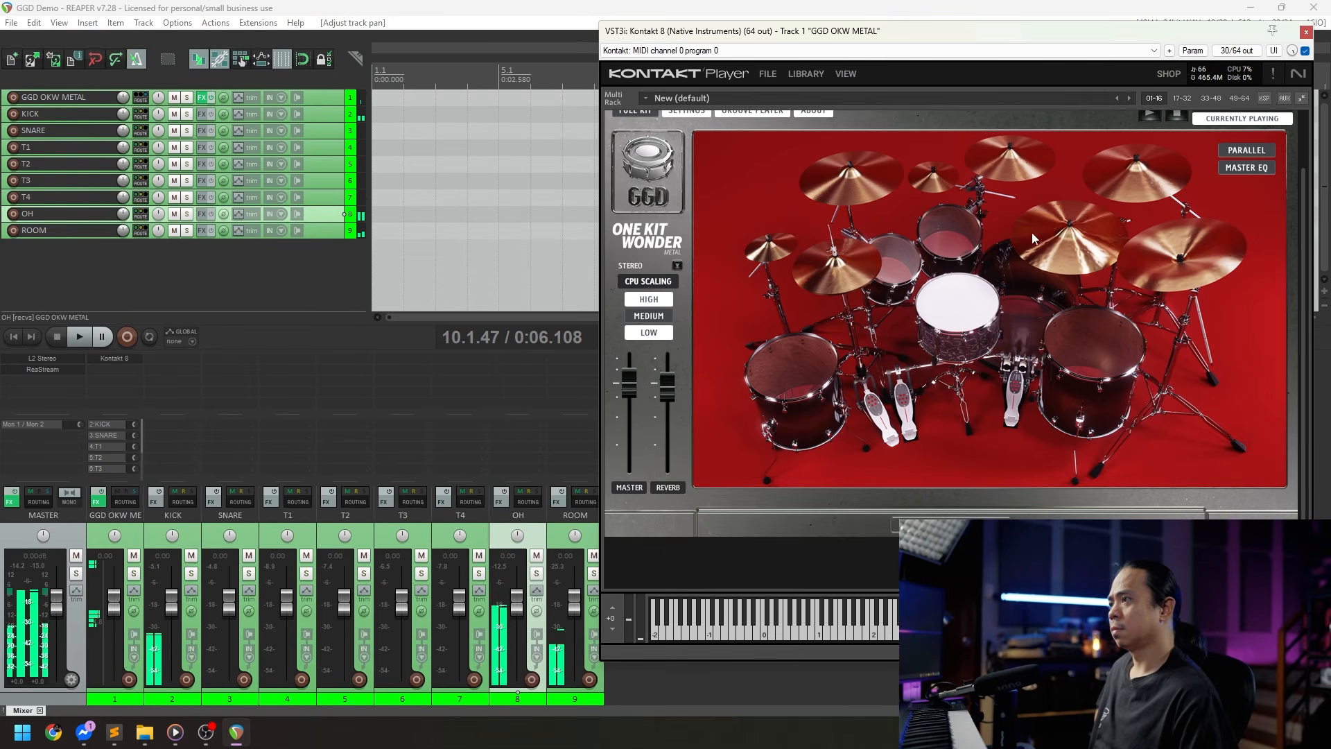
pyautogui.click(1052, 241)
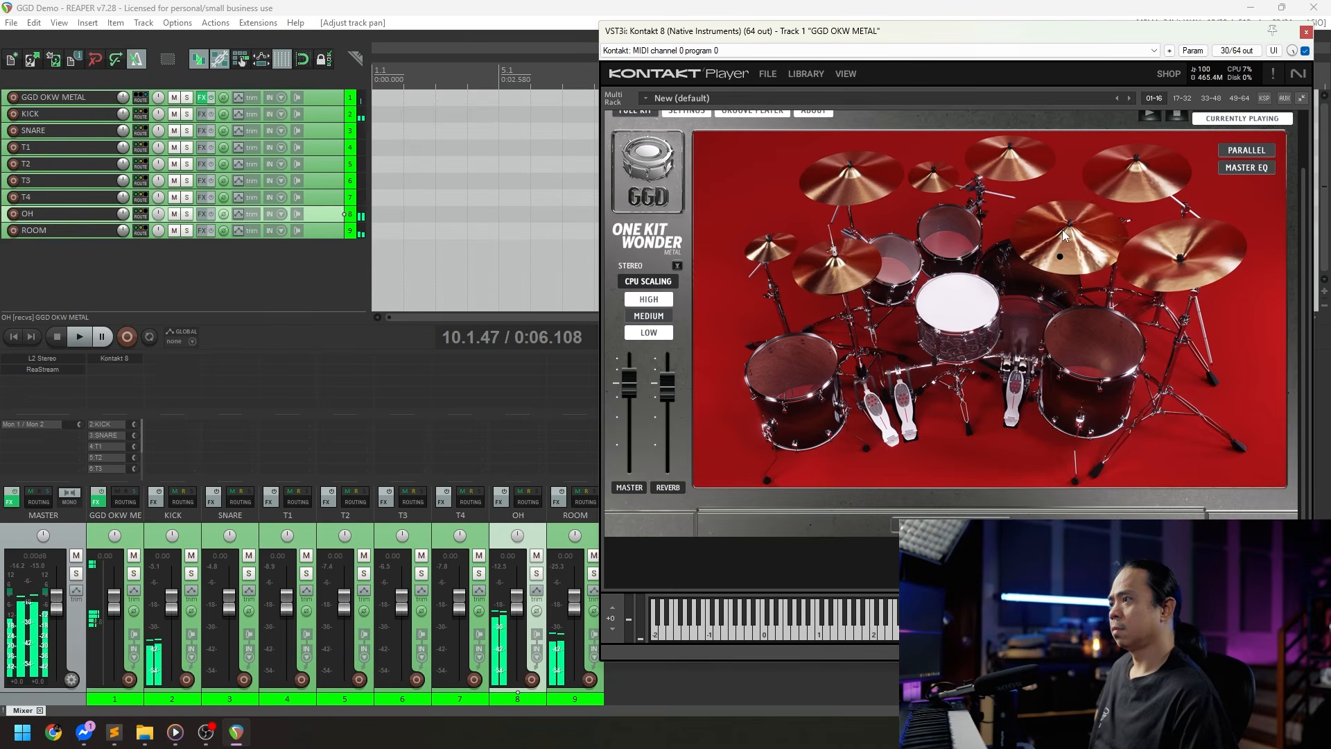
pyautogui.click(1161, 269)
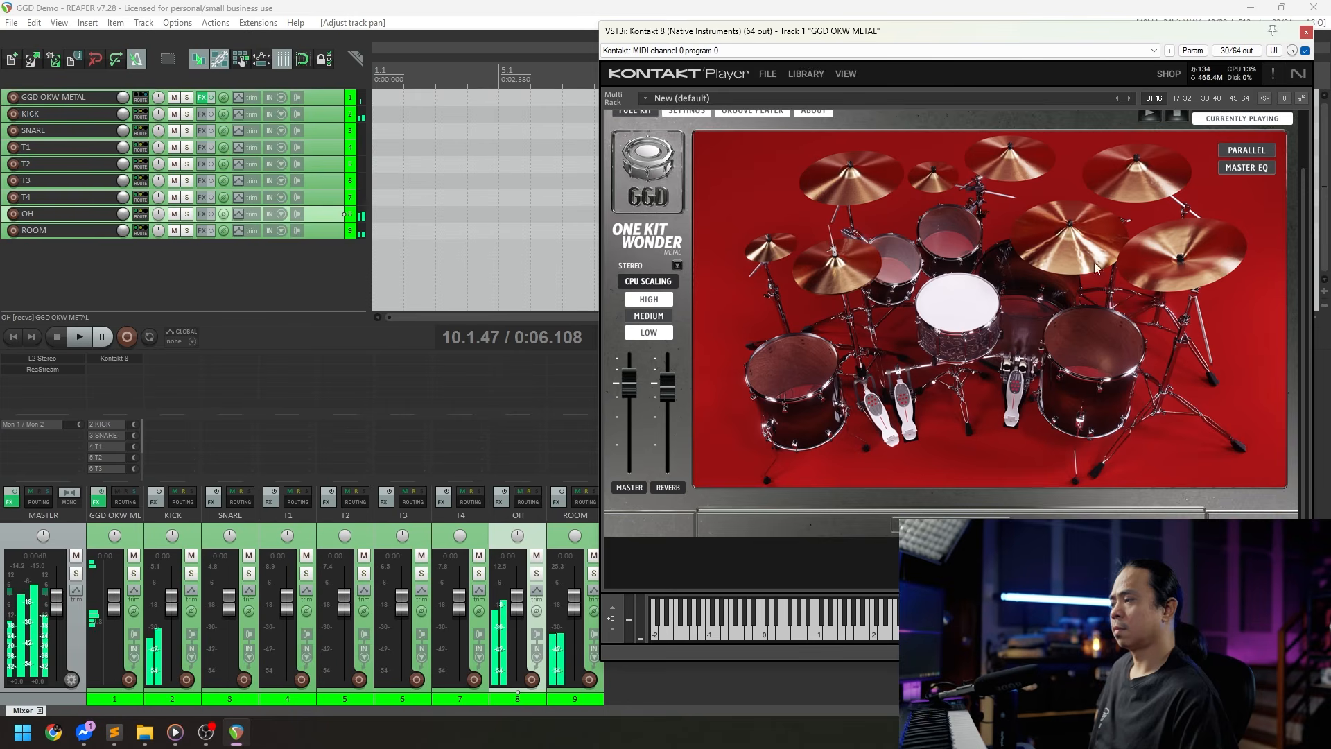